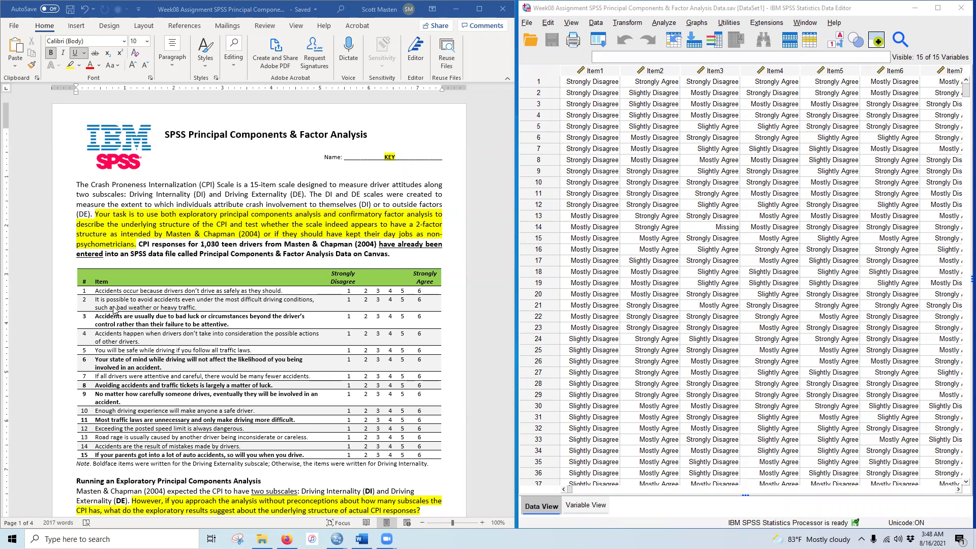
Step: Start a Factor Analysis on the dataset and add Item1 through Item15 as the variables
{"action": "scroll", "coordinate": [137, 322], "scroll_direction": "down", "scroll_amount": 1}
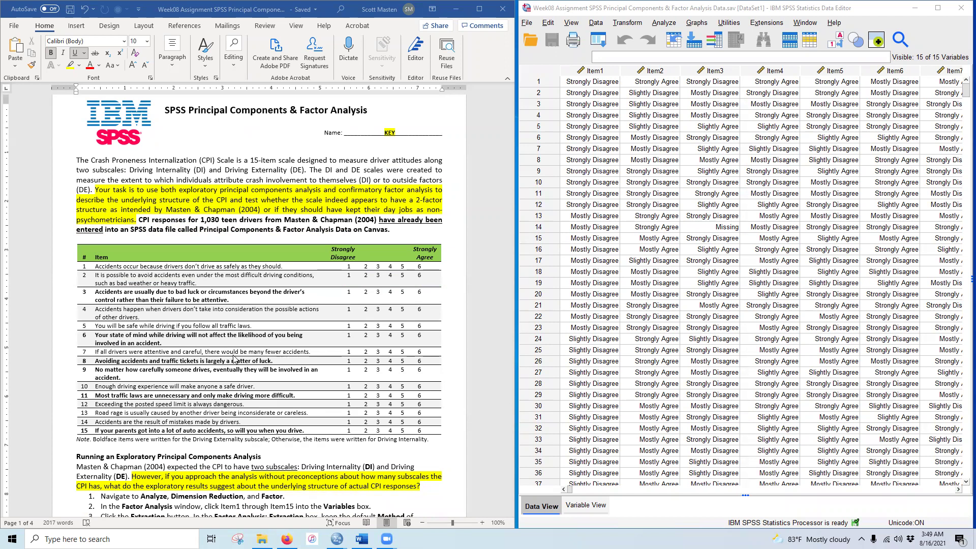
{"action": "scroll", "coordinate": [229, 355], "scroll_direction": "down", "scroll_amount": 6}
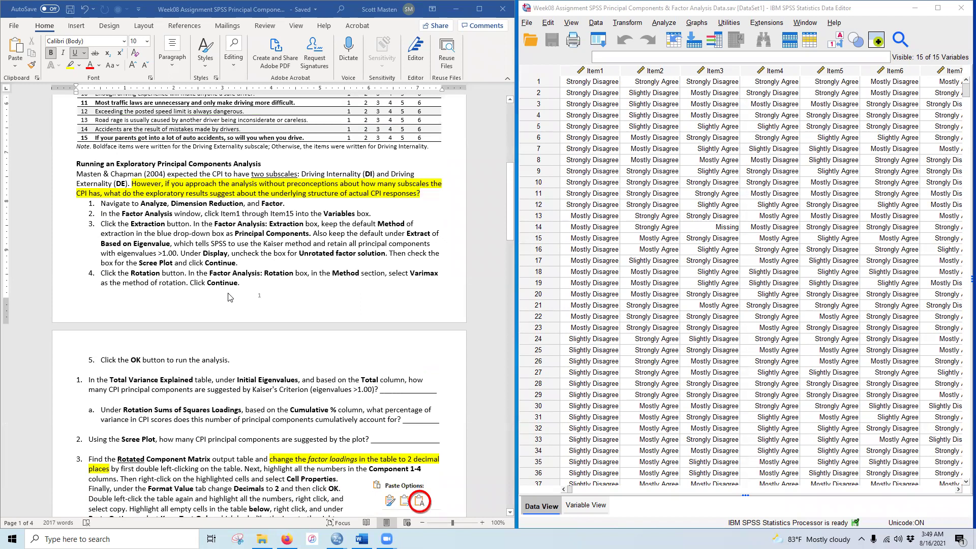
{"action": "scroll", "coordinate": [232, 296], "scroll_direction": "down", "scroll_amount": 1}
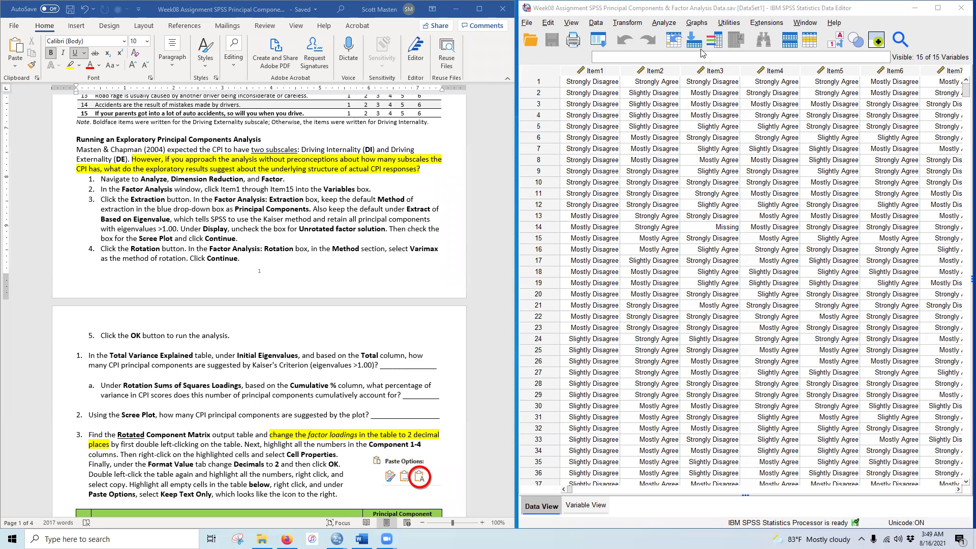
{"action": "left_click", "coordinate": [662, 24]}
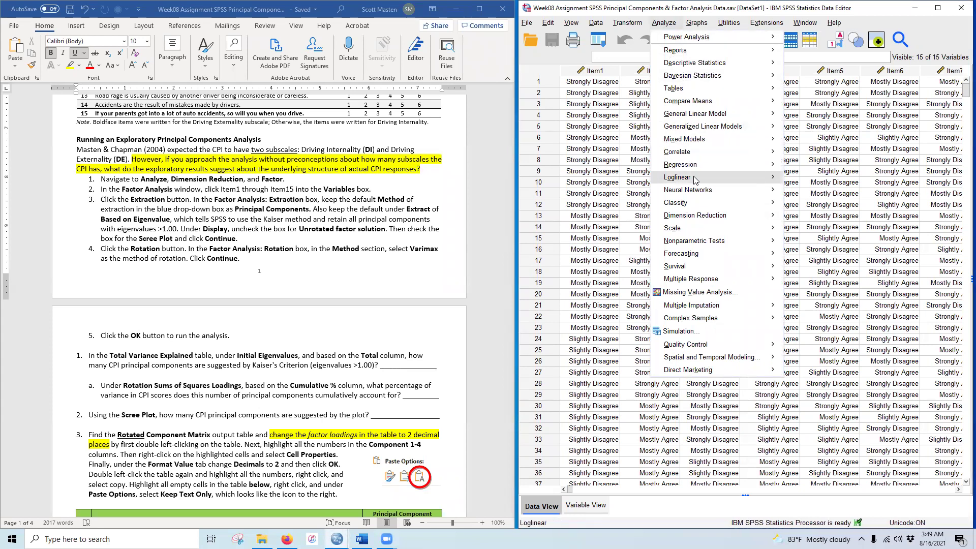
{"action": "mouse_move", "coordinate": [701, 176]}
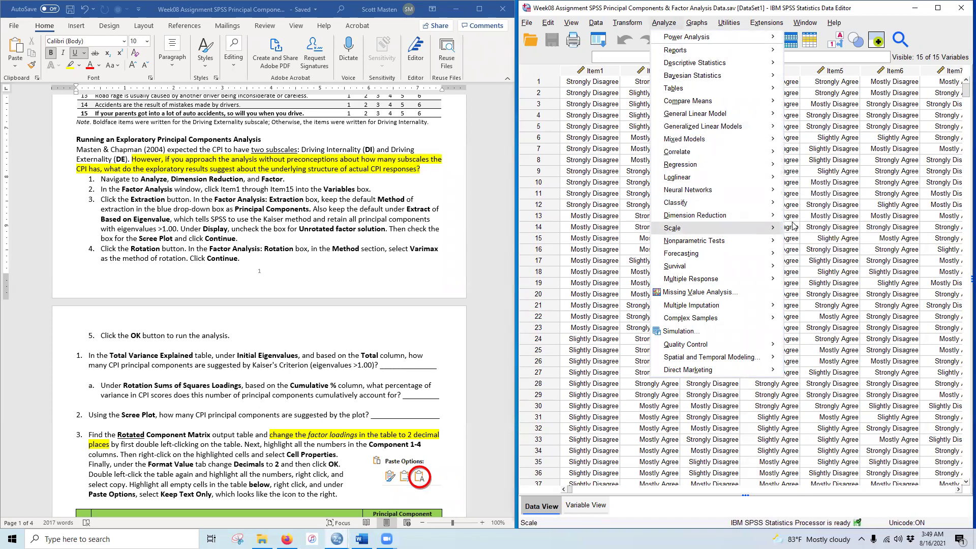
{"action": "mouse_move", "coordinate": [747, 215]}
{"action": "left_click", "coordinate": [803, 218]}
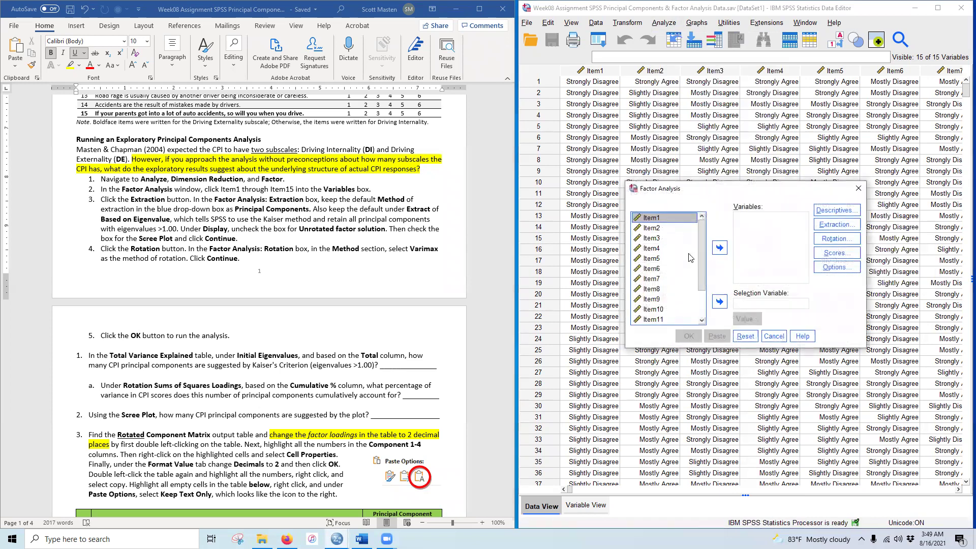
{"action": "scroll", "coordinate": [670, 305], "scroll_direction": "down", "scroll_amount": 2}
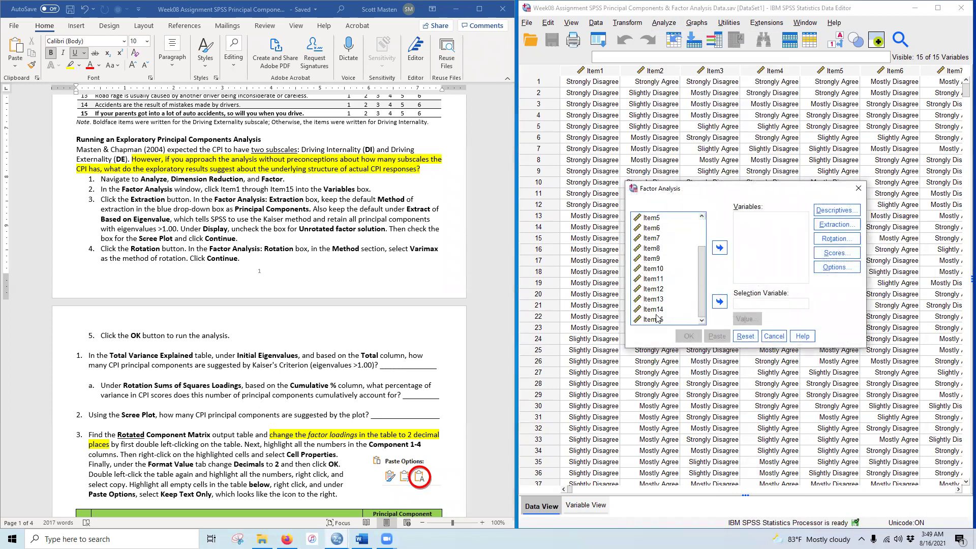
{"action": "left_click", "coordinate": [658, 319], "text": "shift"}
{"action": "left_click", "coordinate": [719, 248]}
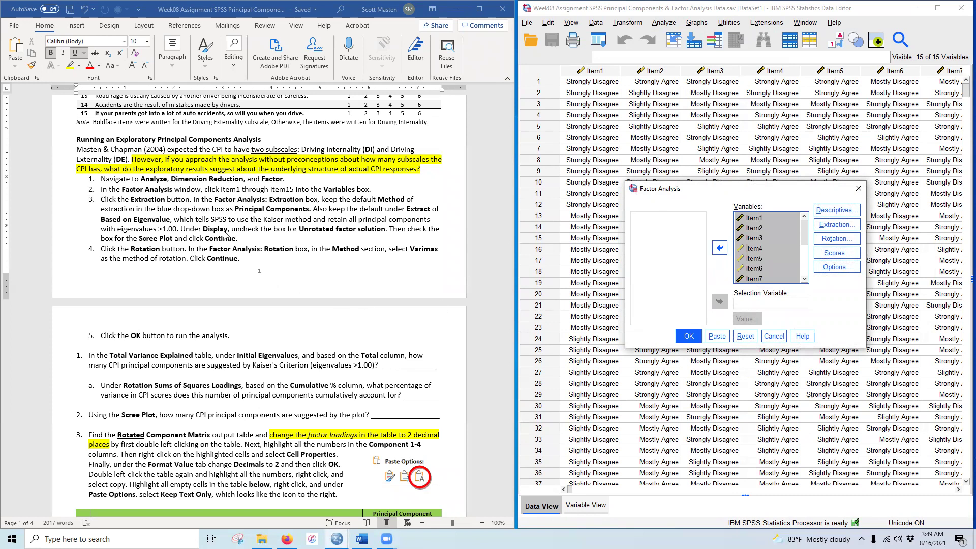
Step: In the extraction settings, turn off the unrotated factor solution and turn on the scree plot
{"action": "left_click", "coordinate": [851, 226]}
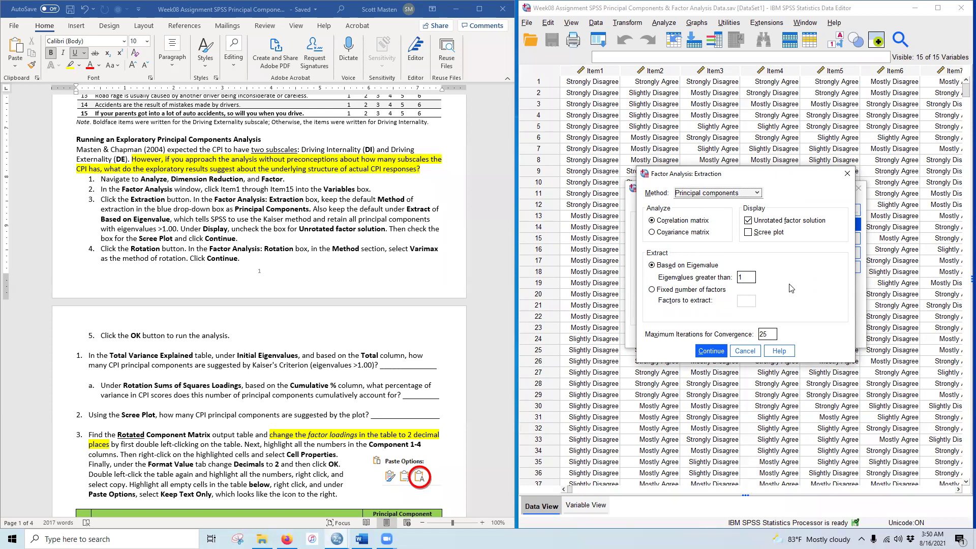
{"action": "left_click", "coordinate": [766, 222]}
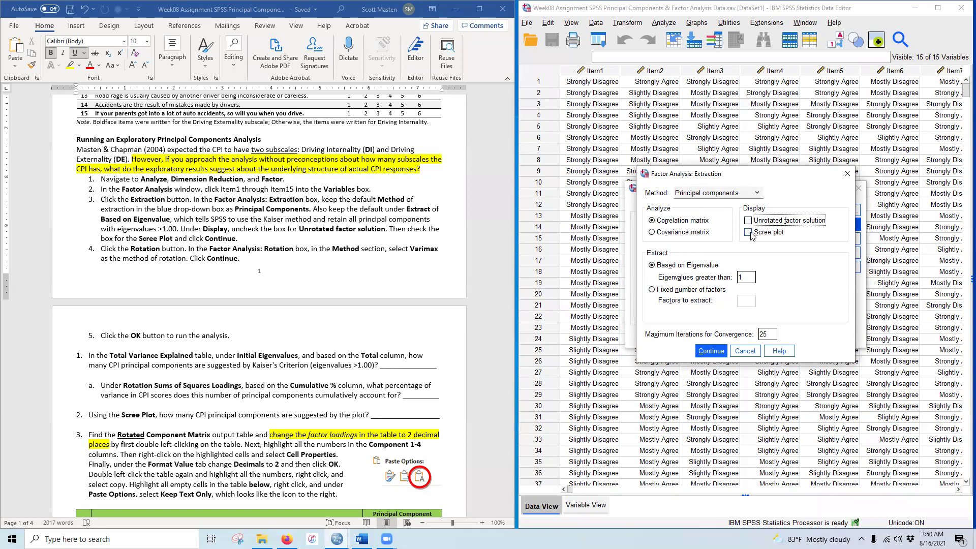
{"action": "left_click", "coordinate": [749, 234]}
{"action": "left_click", "coordinate": [711, 351]}
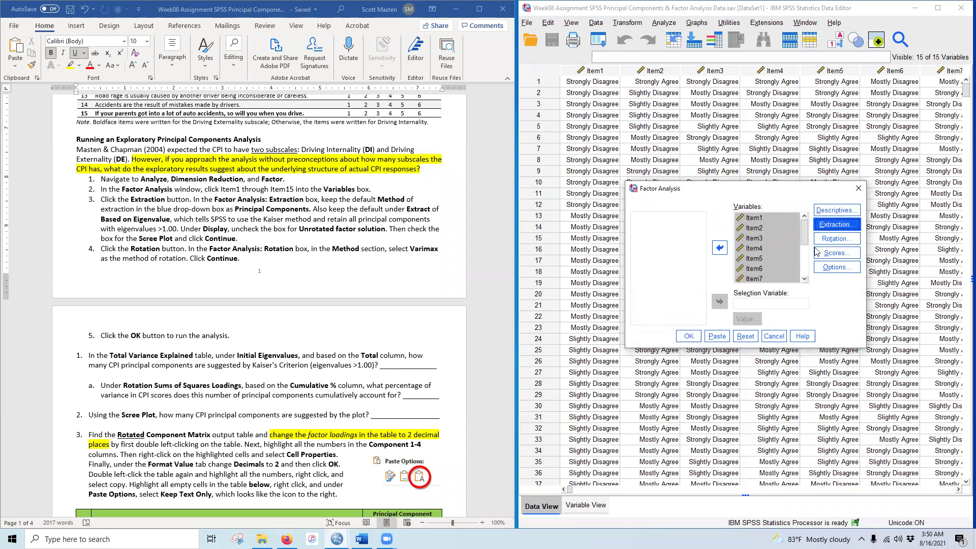
Step: Set the rotation method to Varimax and run the factor analysis
{"action": "left_click", "coordinate": [836, 239]}
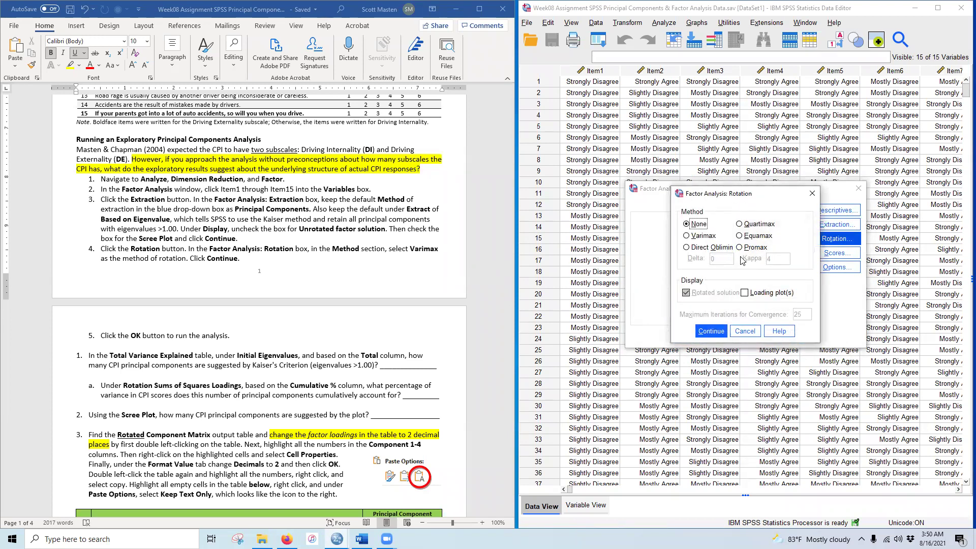
{"action": "left_click", "coordinate": [703, 235]}
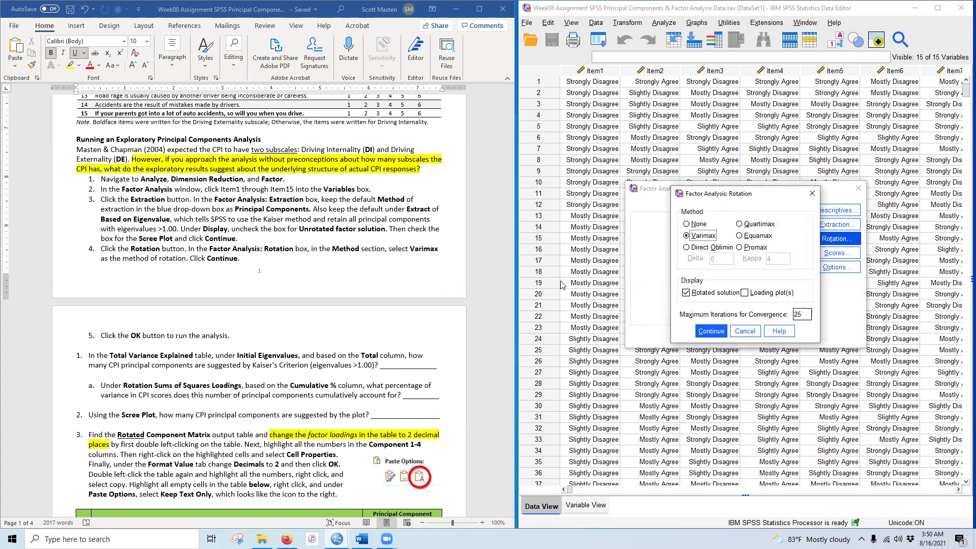
{"action": "left_click", "coordinate": [710, 331]}
{"action": "left_click", "coordinate": [687, 338]}
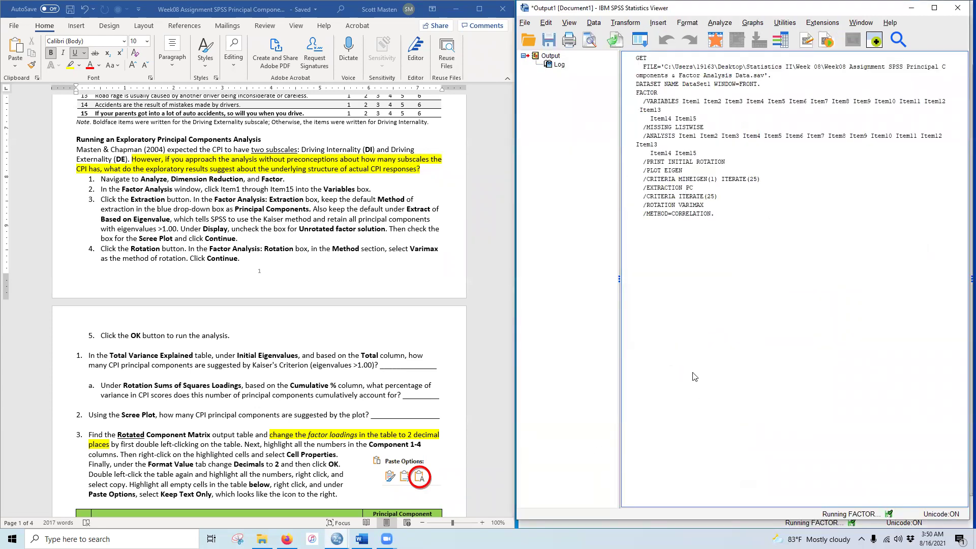
Step: Using the Total Variance Explained table, answer question 1 in the Word assignment with 4, bold and highlighted yellow
{"action": "scroll", "coordinate": [751, 302], "scroll_direction": "up", "scroll_amount": 3}
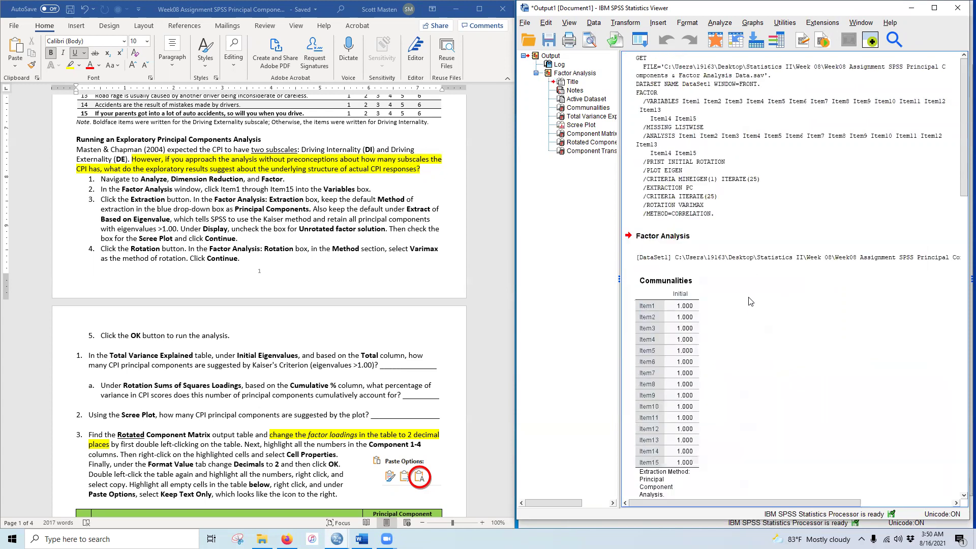
{"action": "scroll", "coordinate": [749, 301], "scroll_direction": "down", "scroll_amount": 3}
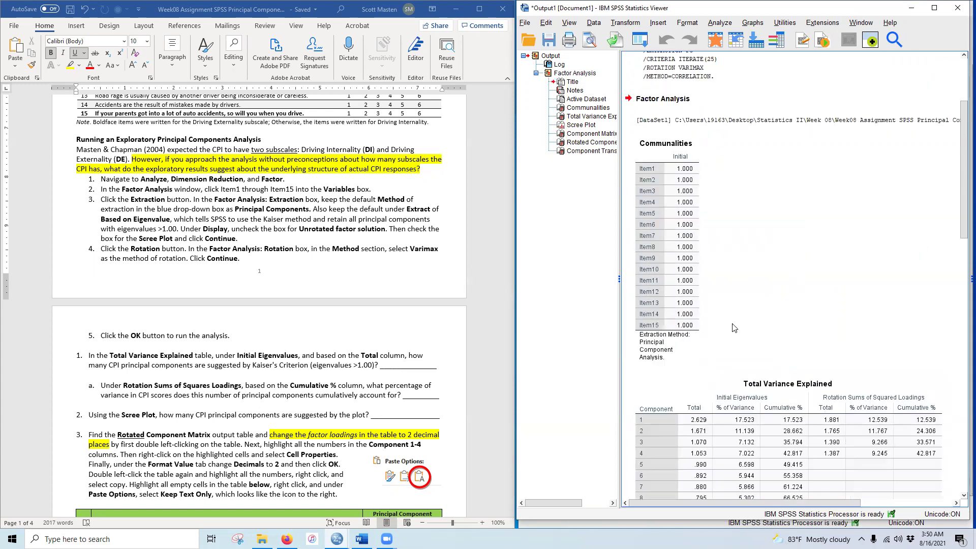
{"action": "scroll", "coordinate": [735, 328], "scroll_direction": "down", "scroll_amount": 2}
{"action": "scroll", "coordinate": [330, 344], "scroll_direction": "down", "scroll_amount": 3}
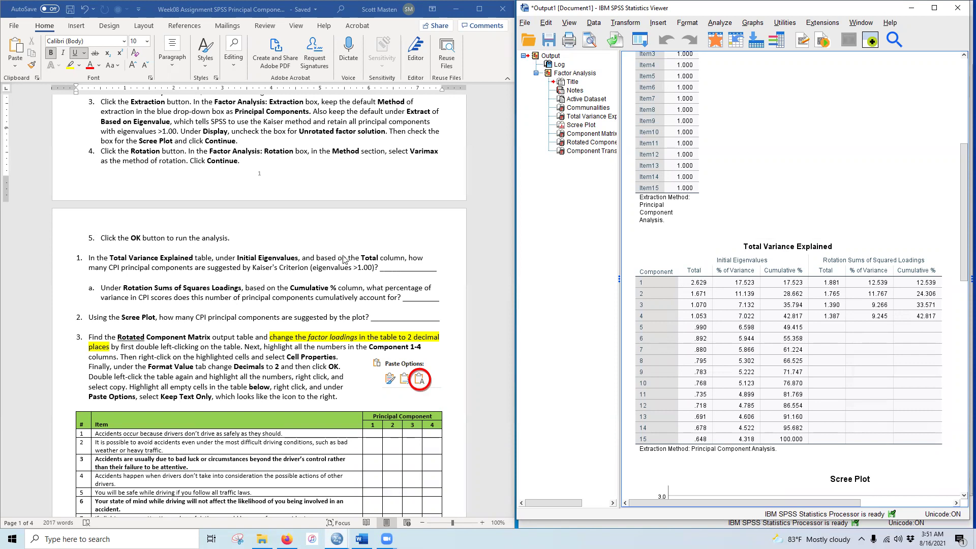
{"action": "left_click", "coordinate": [398, 268]}
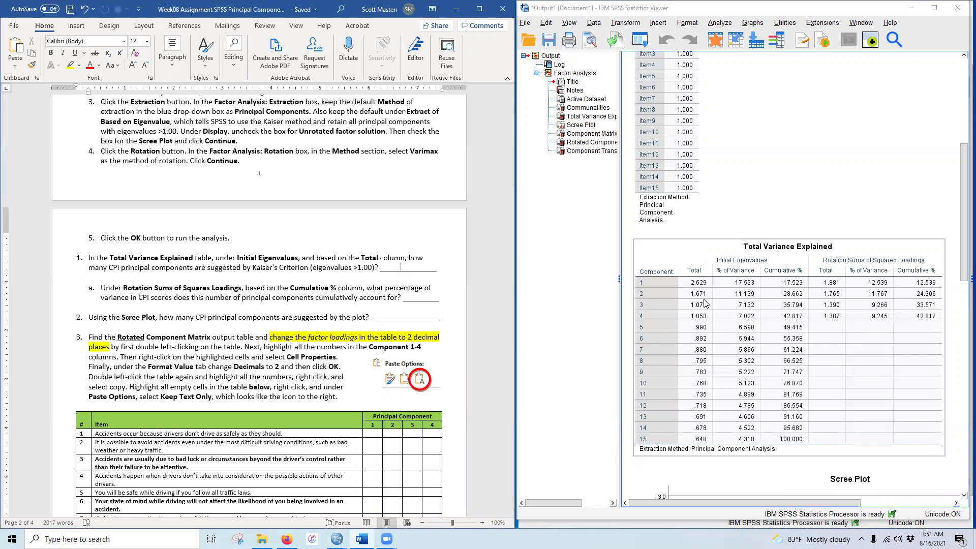
{"action": "left_click_drag", "start_coordinate": [401, 270], "coordinate": [408, 269]}
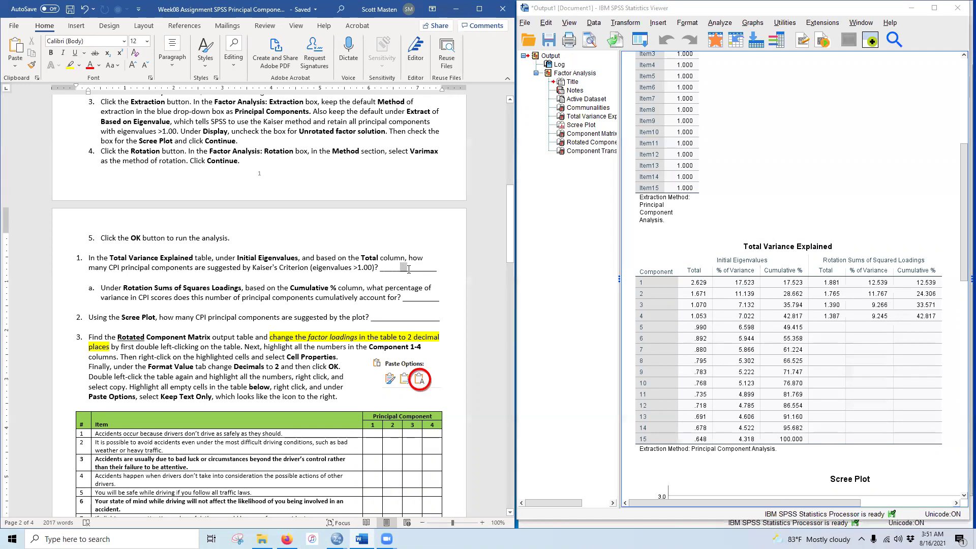
{"action": "type", "text": "4"}
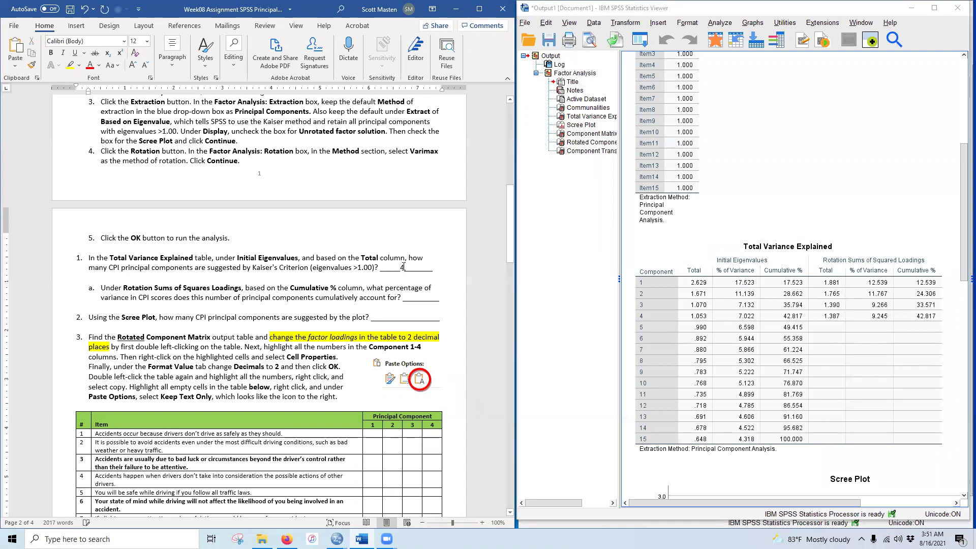
{"action": "left_click", "coordinate": [50, 53]}
{"action": "left_click", "coordinate": [70, 65]}
Step: Fill in the blank of question 1a with 42.8%, bold and highlighted yellow
{"action": "left_click", "coordinate": [813, 280]}
{"action": "left_click_drag", "start_coordinate": [408, 299], "coordinate": [425, 299]}
{"action": "type", "text": "42.8%"}
{"action": "double_click", "coordinate": [427, 296]}
{"action": "left_click", "coordinate": [51, 53]}
{"action": "left_click", "coordinate": [68, 68]}
{"action": "left_click", "coordinate": [382, 404]}
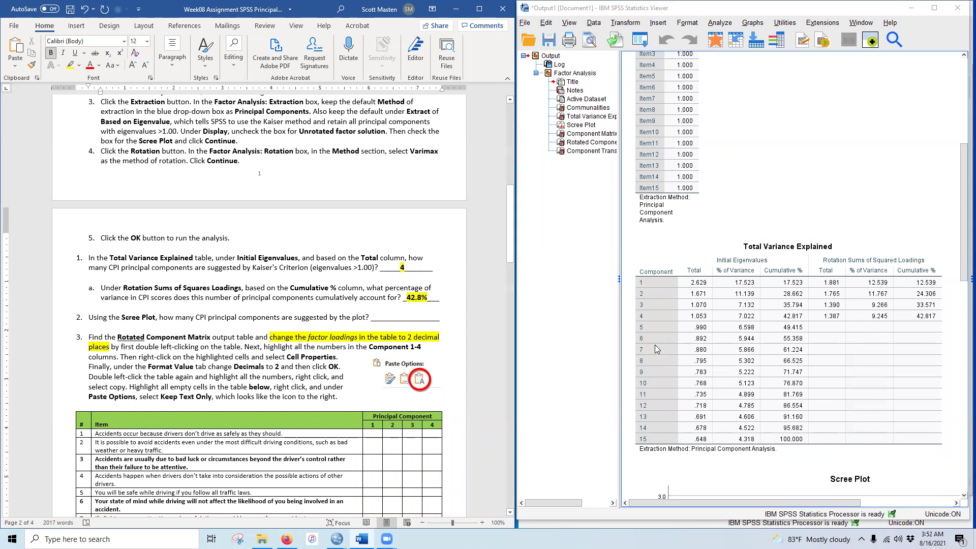
Step: Using the Scree Plot in the output, answer question 2 with 2, bold and highlighted yellow
{"action": "scroll", "coordinate": [775, 453], "scroll_direction": "down", "scroll_amount": 10}
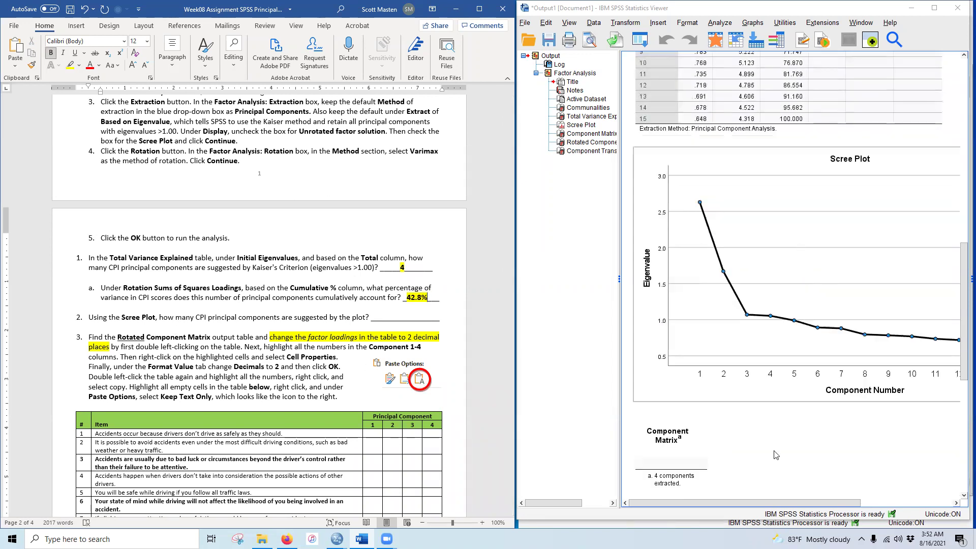
{"action": "left_click_drag", "start_coordinate": [777, 503], "coordinate": [727, 285]}
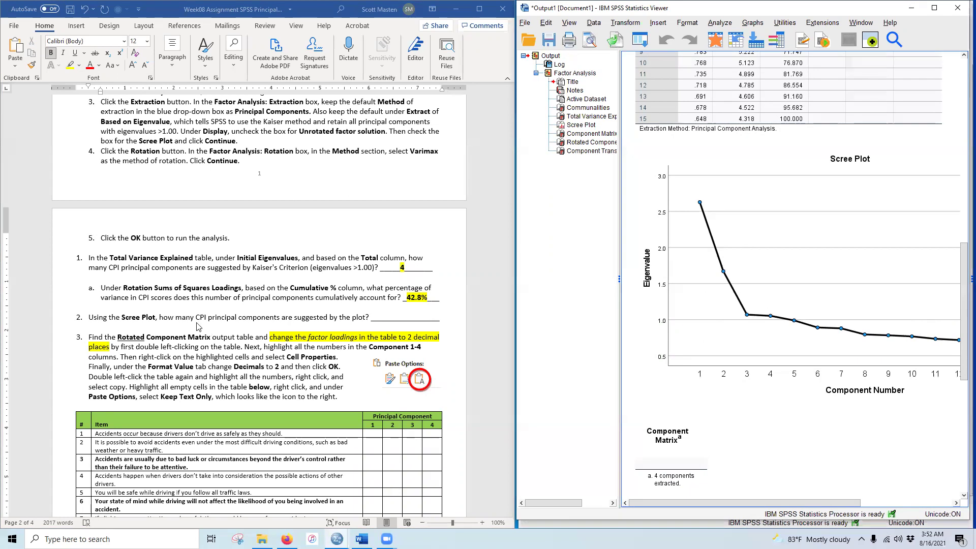
{"action": "left_click", "coordinate": [397, 316]}
{"action": "left_click_drag", "start_coordinate": [405, 318], "coordinate": [407, 317]}
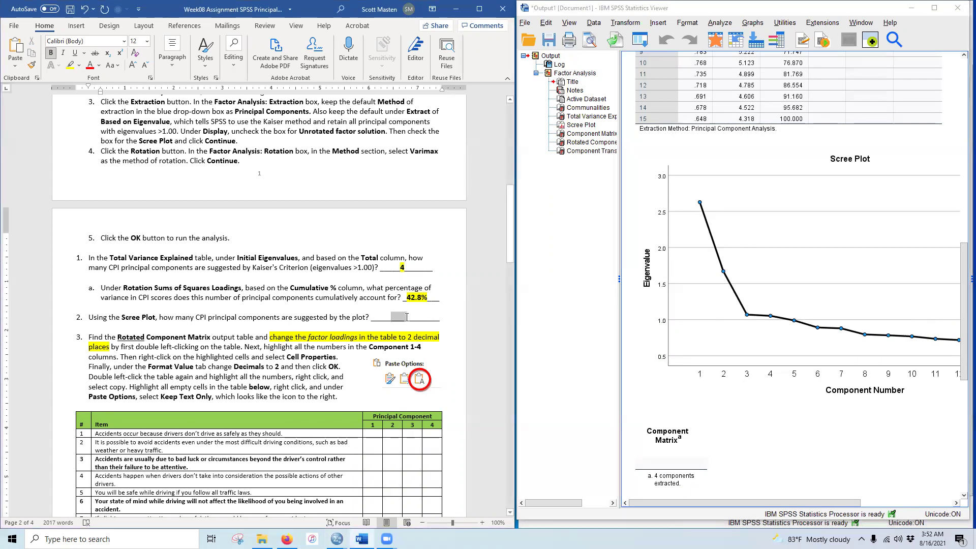
{"action": "type", "text": "2"}
{"action": "left_click", "coordinate": [51, 53]}
{"action": "left_click", "coordinate": [70, 65]}
{"action": "left_click", "coordinate": [704, 330]}
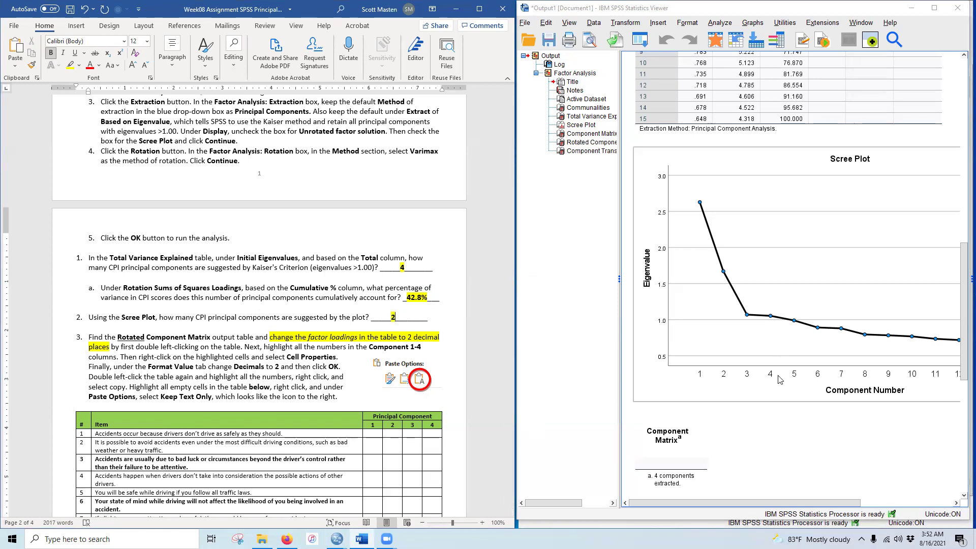
Step: Open the Rotated Component Matrix table from the SPSS output for editing
{"action": "left_click", "coordinate": [728, 408]}
{"action": "scroll", "coordinate": [766, 389], "scroll_direction": "up", "scroll_amount": 3}
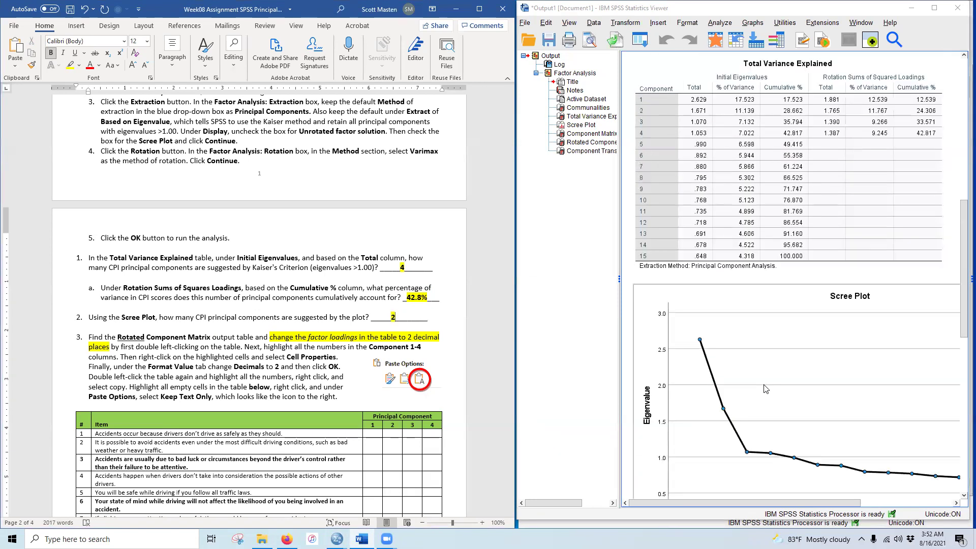
{"action": "scroll", "coordinate": [766, 389], "scroll_direction": "up", "scroll_amount": 3}
{"action": "scroll", "coordinate": [766, 389], "scroll_direction": "down", "scroll_amount": 12}
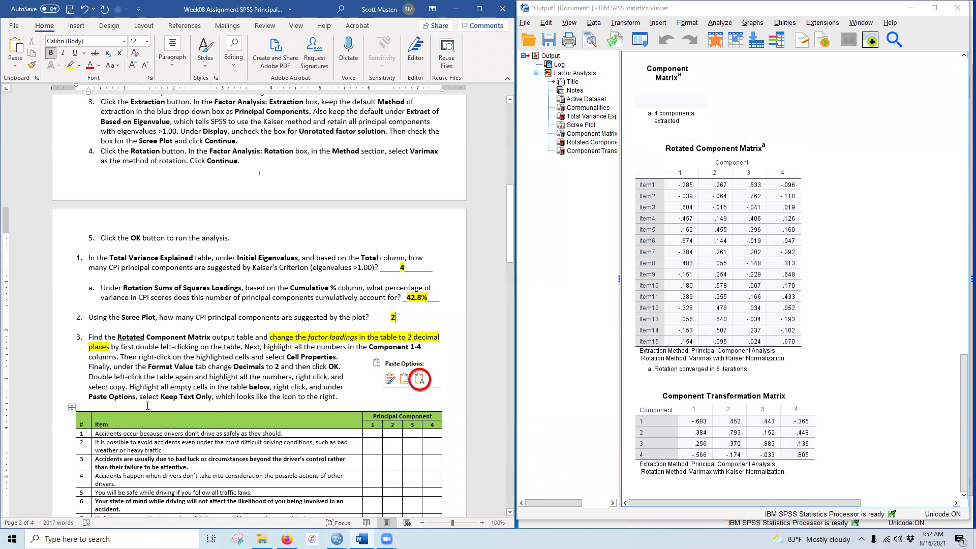
{"action": "left_click", "coordinate": [737, 196]}
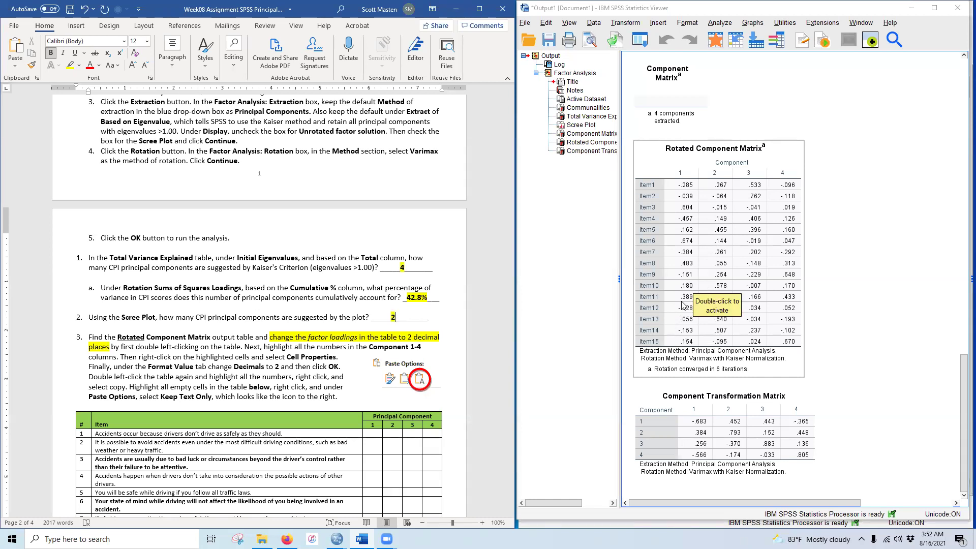
{"action": "double_click", "coordinate": [702, 266]}
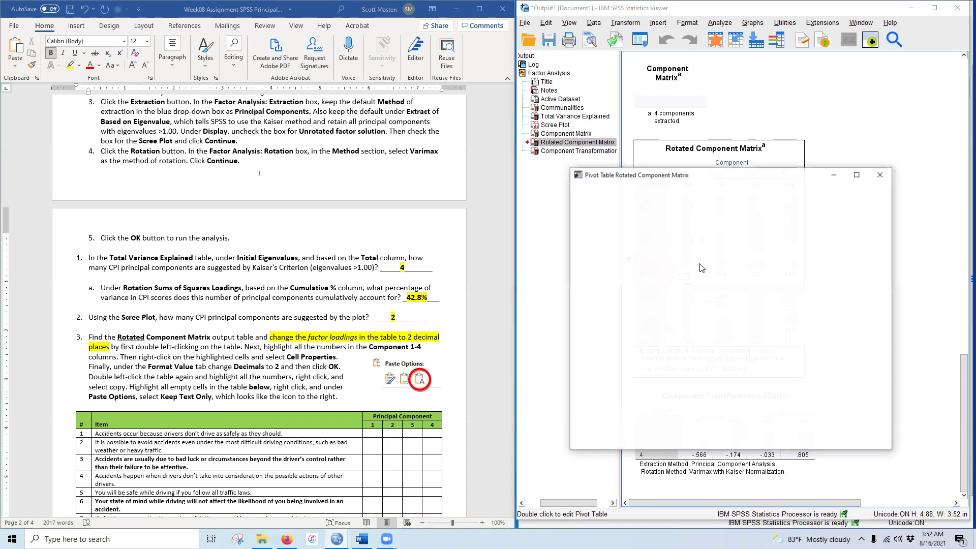
Step: Format all factor loadings of Item1 to Item15 in components 1–4 with 2 decimals and apply the change
{"action": "left_click_drag", "start_coordinate": [618, 271], "coordinate": [727, 428]}
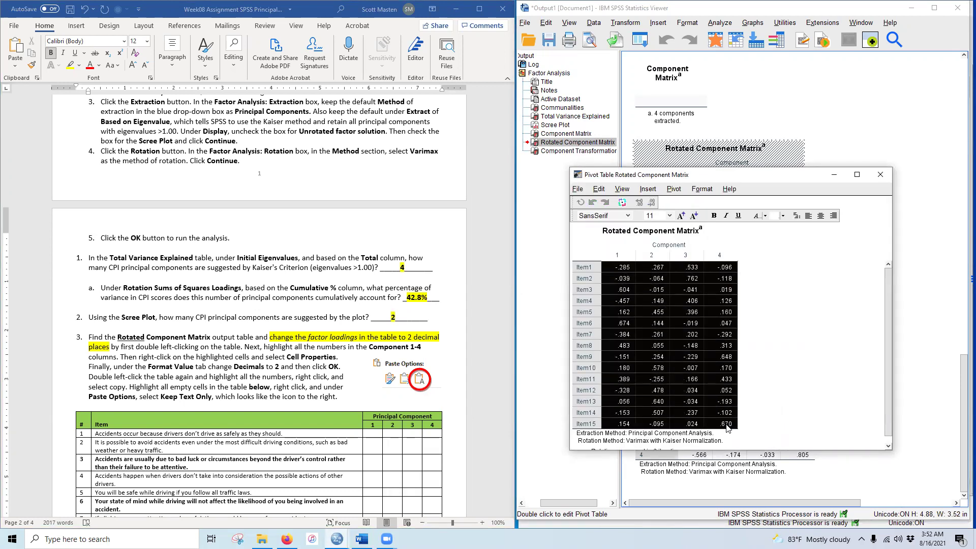
{"action": "right_click", "coordinate": [705, 315]}
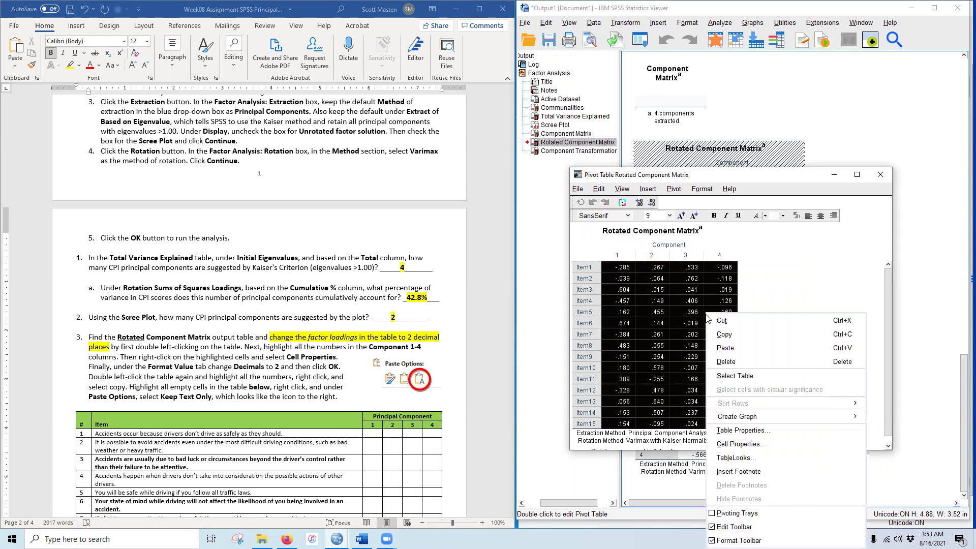
{"action": "left_click", "coordinate": [745, 444]}
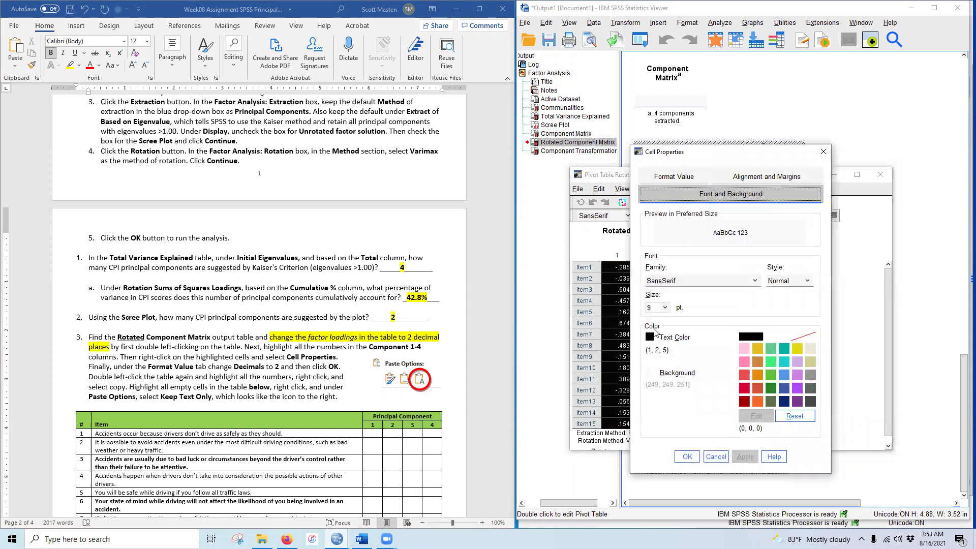
{"action": "left_click", "coordinate": [672, 177]}
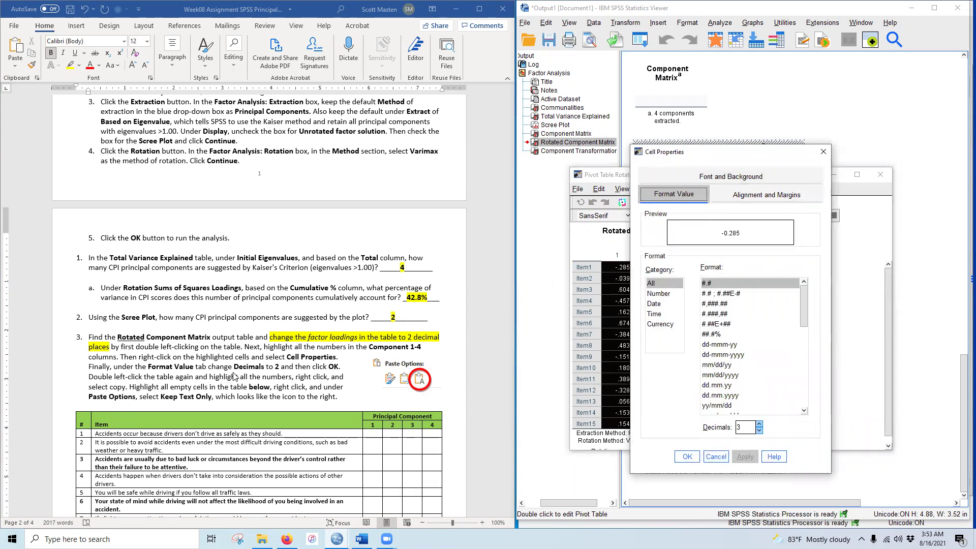
{"action": "left_click", "coordinate": [759, 431]}
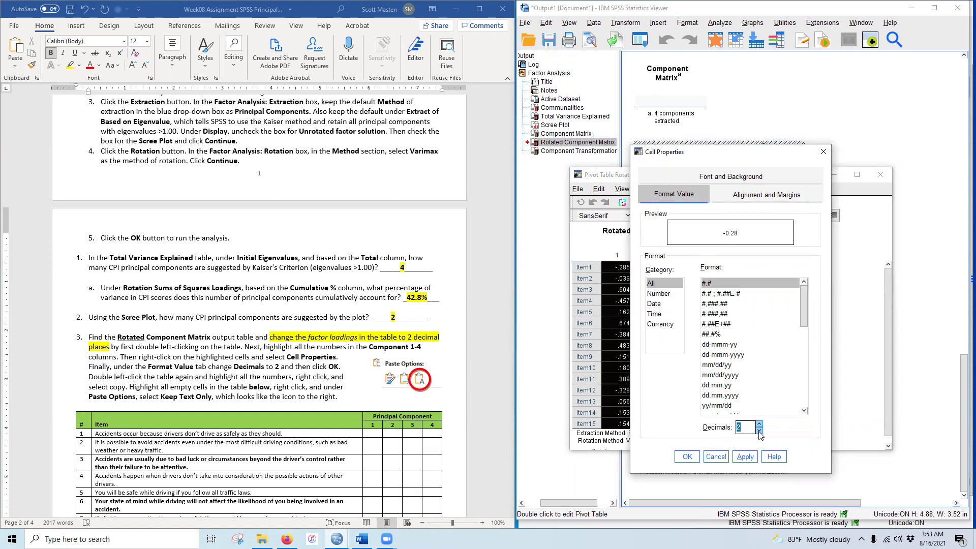
{"action": "left_click", "coordinate": [744, 457]}
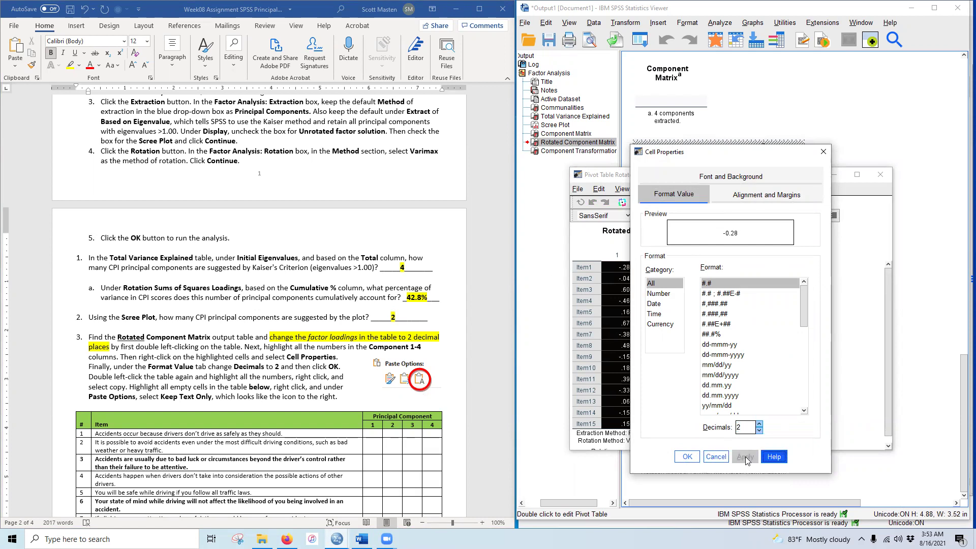
Step: Close the Cell Properties dialog, check the loadings of Item1 to Item15, and close the Rotated Component Matrix editor
{"action": "left_click", "coordinate": [715, 457]}
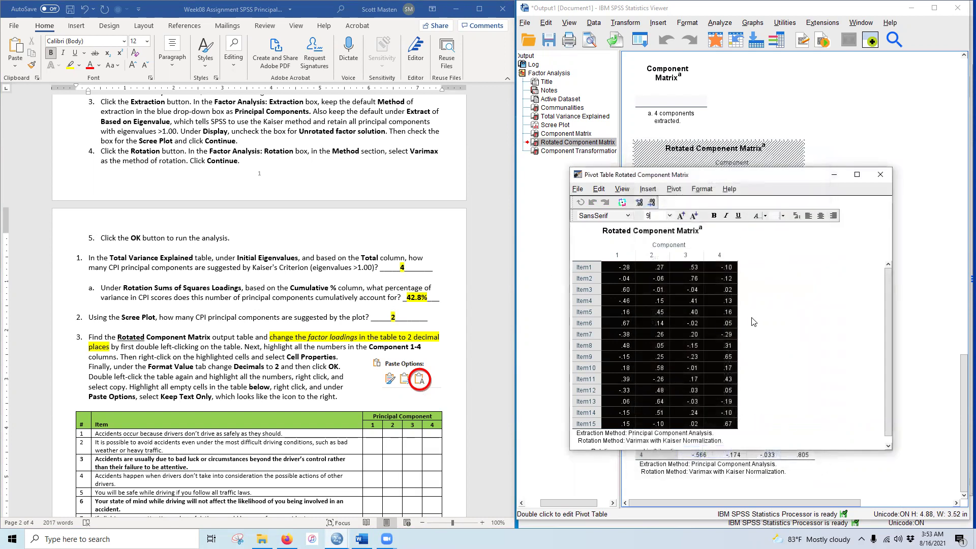
{"action": "scroll", "coordinate": [754, 321], "scroll_direction": "down", "scroll_amount": 2}
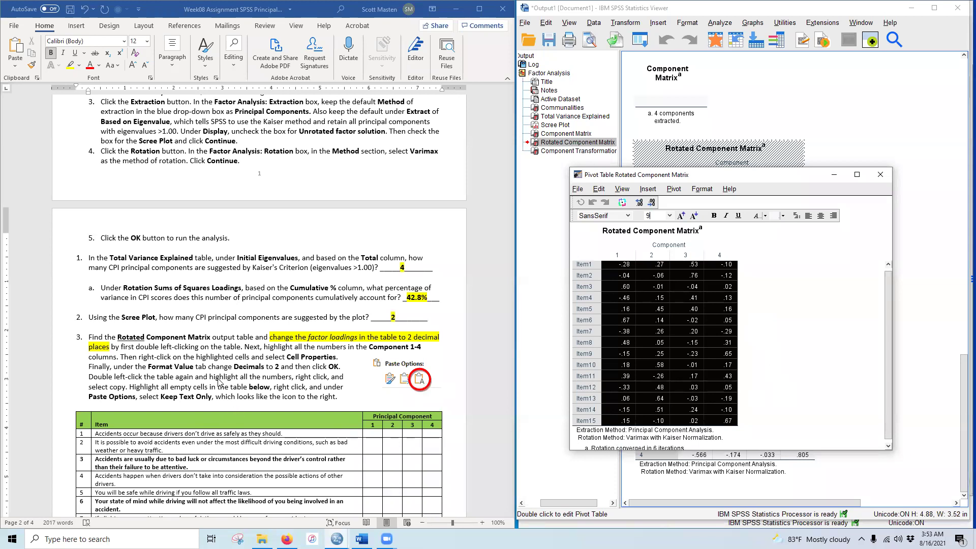
{"action": "scroll", "coordinate": [271, 382], "scroll_direction": "down", "scroll_amount": 2}
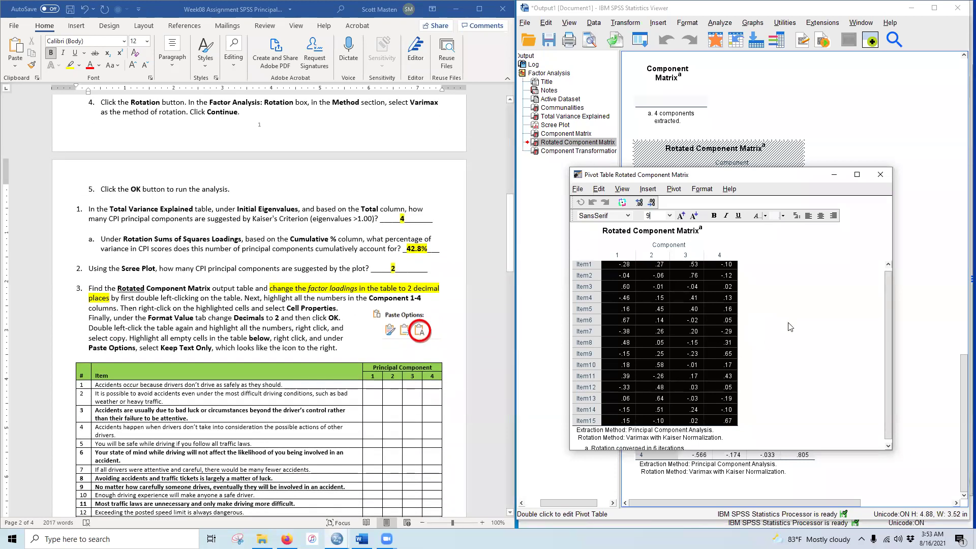
{"action": "scroll", "coordinate": [789, 326], "scroll_direction": "down", "scroll_amount": 1}
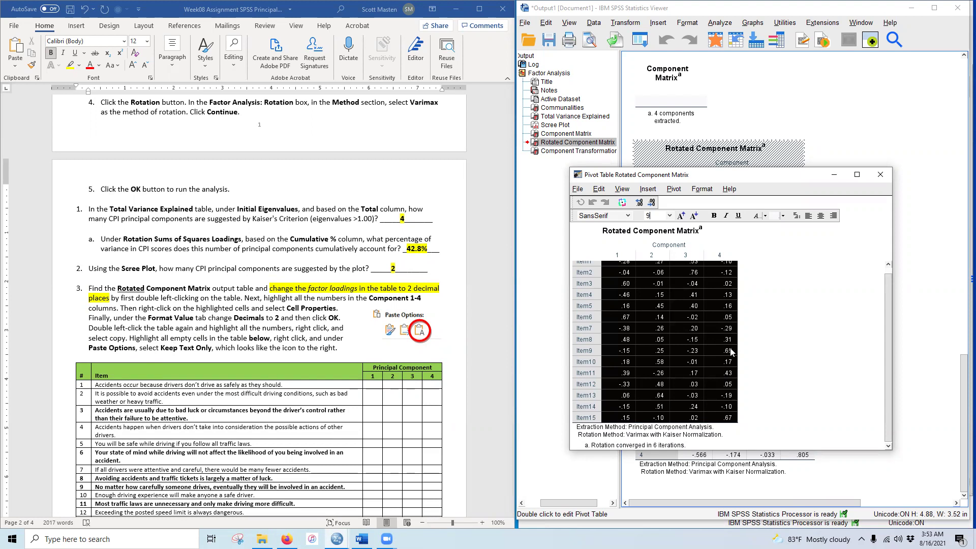
{"action": "scroll", "coordinate": [730, 352], "scroll_direction": "up", "scroll_amount": 1}
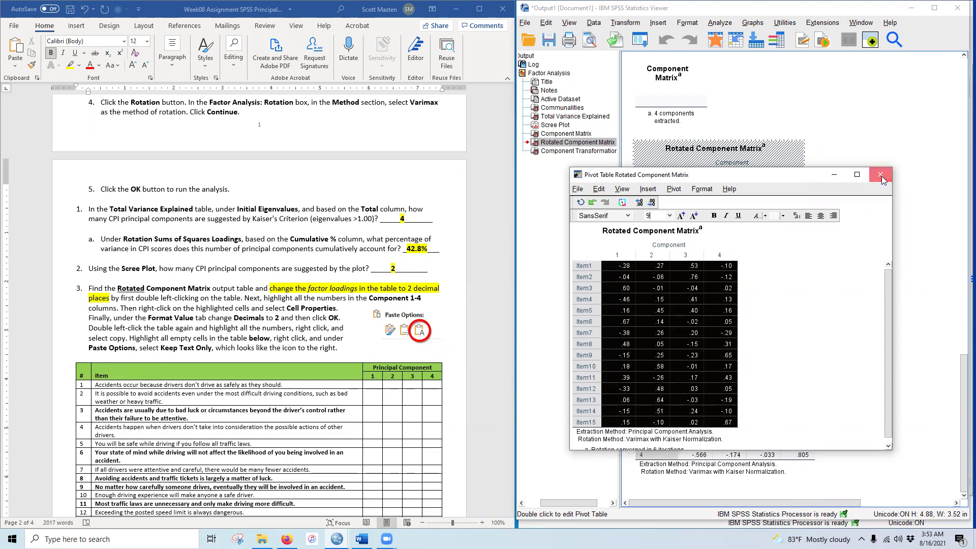
{"action": "left_click", "coordinate": [881, 175]}
Step: Reopen the Rotated Component Matrix for editing and copy all loadings of Item1 to Item15 in components 1–4
{"action": "double_click", "coordinate": [638, 274]}
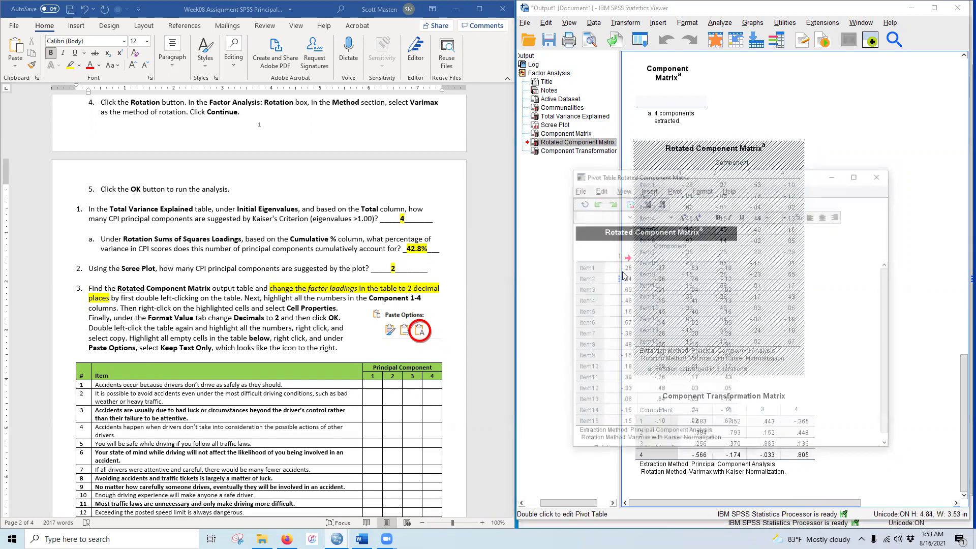
{"action": "left_click_drag", "start_coordinate": [623, 267], "coordinate": [721, 426]}
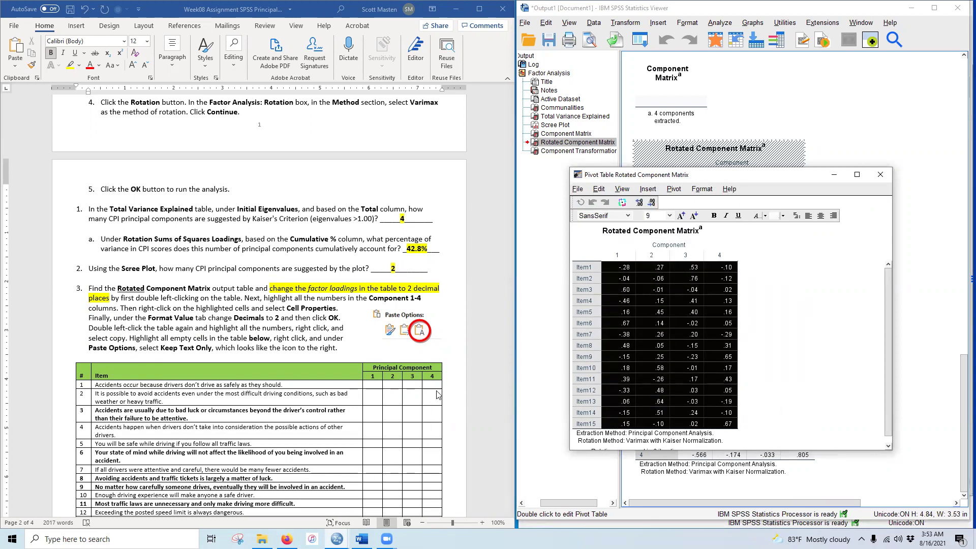
{"action": "right_click", "coordinate": [657, 315]}
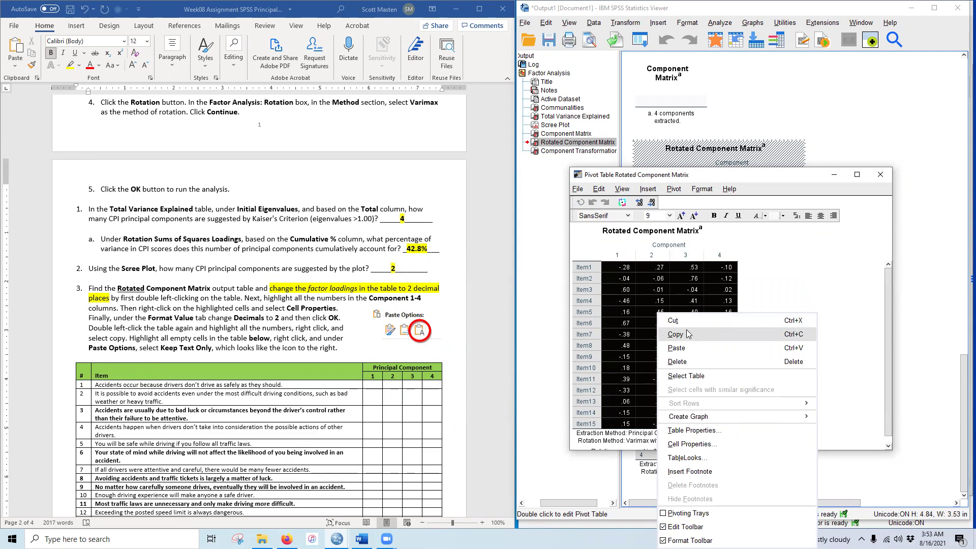
{"action": "left_click", "coordinate": [676, 334]}
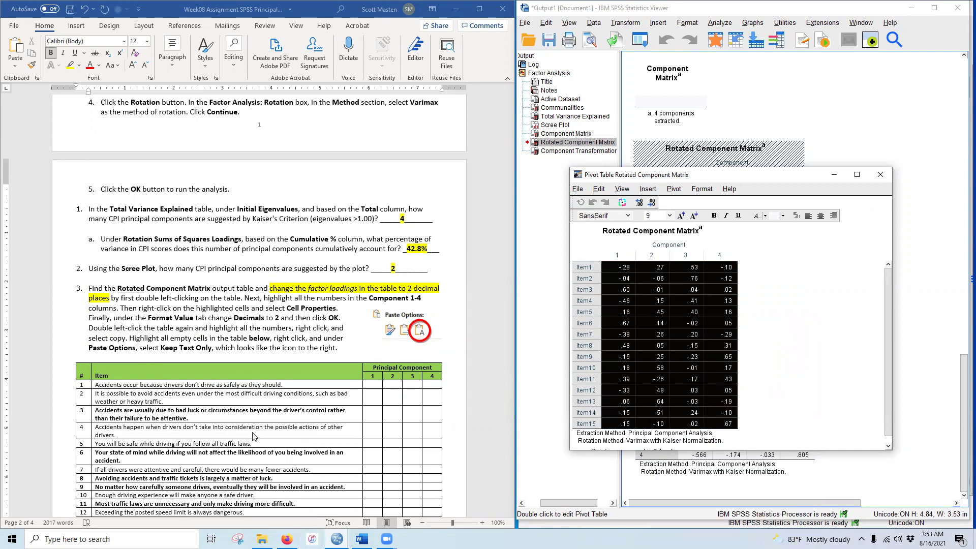
Step: Paste the loadings as text only into the empty Principal Component cells of question 3's Word table, and close the SPSS pivot table editor
{"action": "scroll", "coordinate": [254, 437], "scroll_direction": "down", "scroll_amount": 3}
{"action": "left_click_drag", "start_coordinate": [373, 312], "coordinate": [429, 466]}
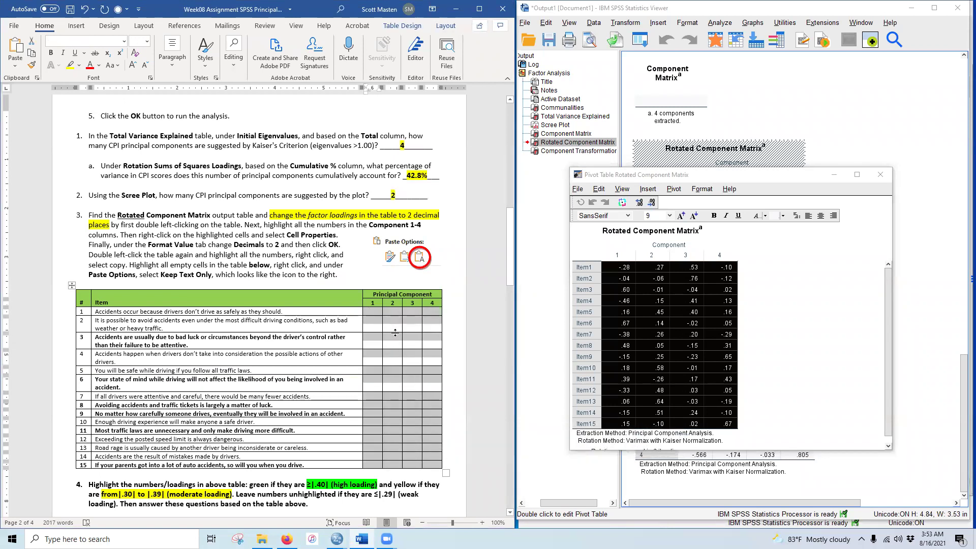
{"action": "right_click", "coordinate": [395, 333]}
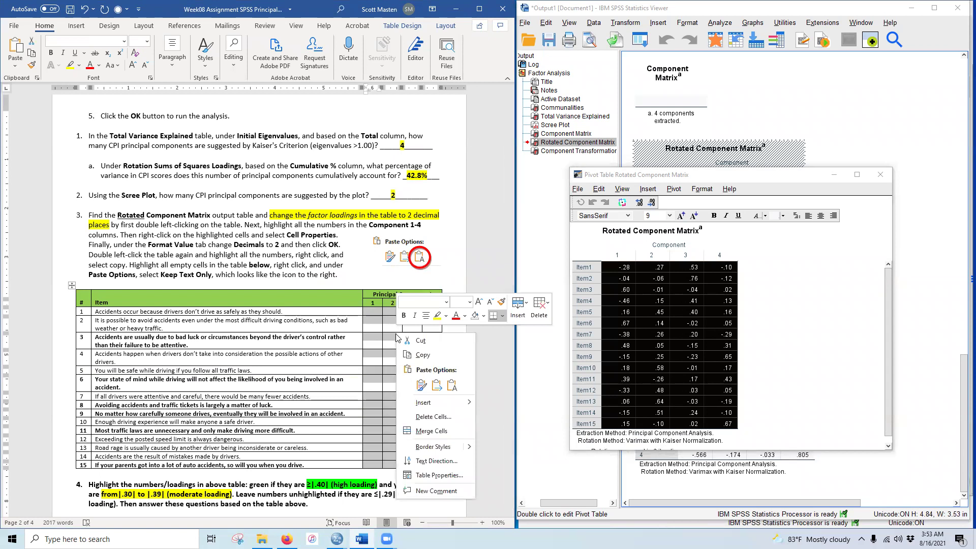
{"action": "left_click", "coordinate": [450, 387]}
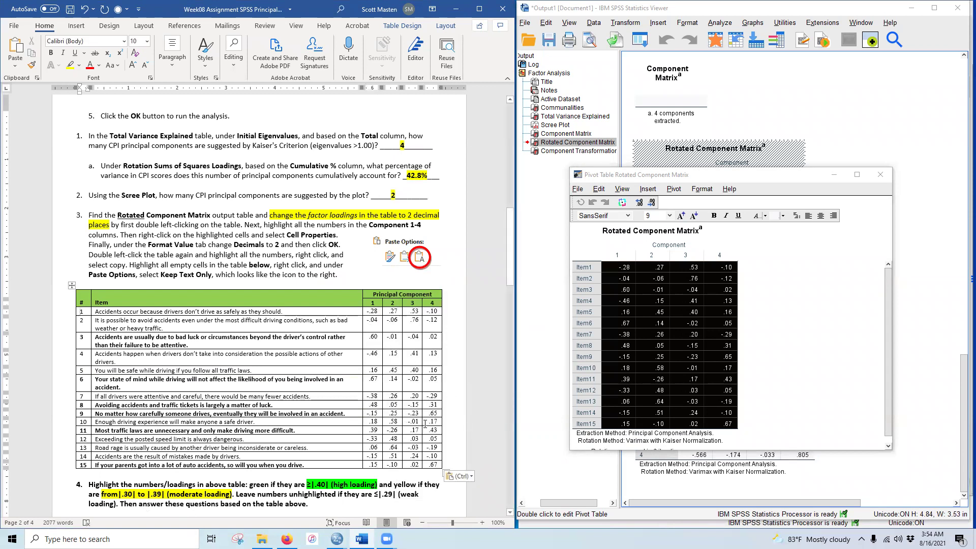
{"action": "scroll", "coordinate": [210, 365], "scroll_direction": "down", "scroll_amount": 4}
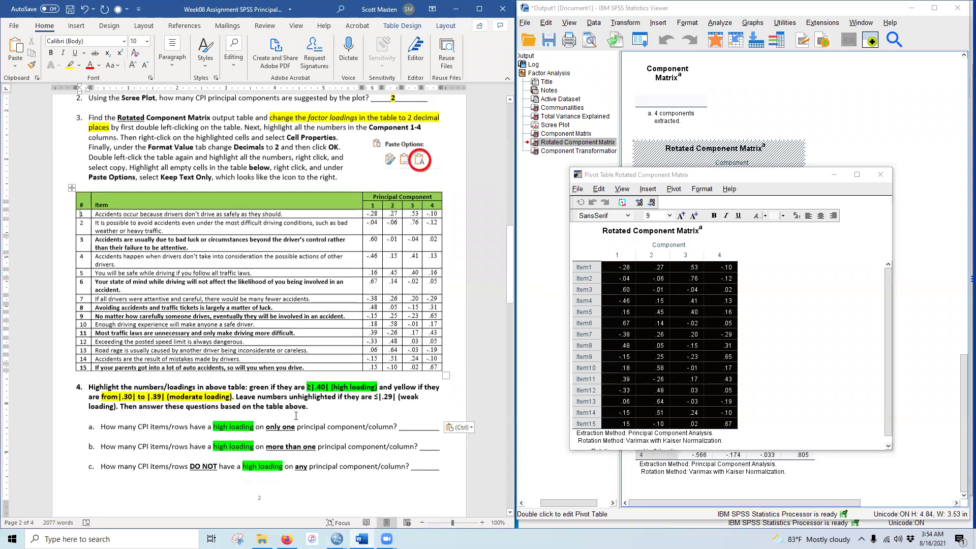
{"action": "left_click", "coordinate": [879, 174]}
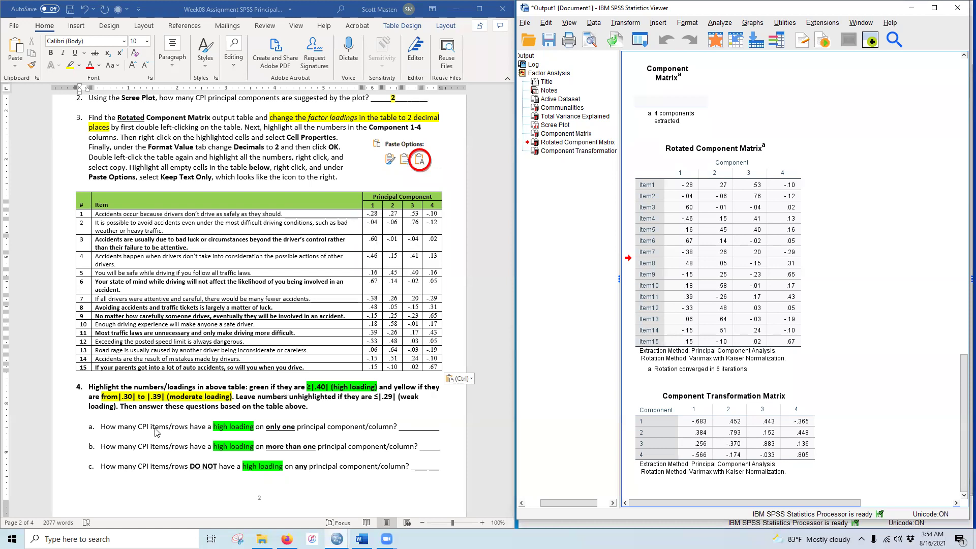
Step: Highlight the high component 3 loadings of items 1 (.53) and 2 (.76) bright green in the Word table
{"action": "scroll", "coordinate": [113, 394], "scroll_direction": "down", "scroll_amount": 4}
{"action": "scroll", "coordinate": [113, 390], "scroll_direction": "up", "scroll_amount": 2}
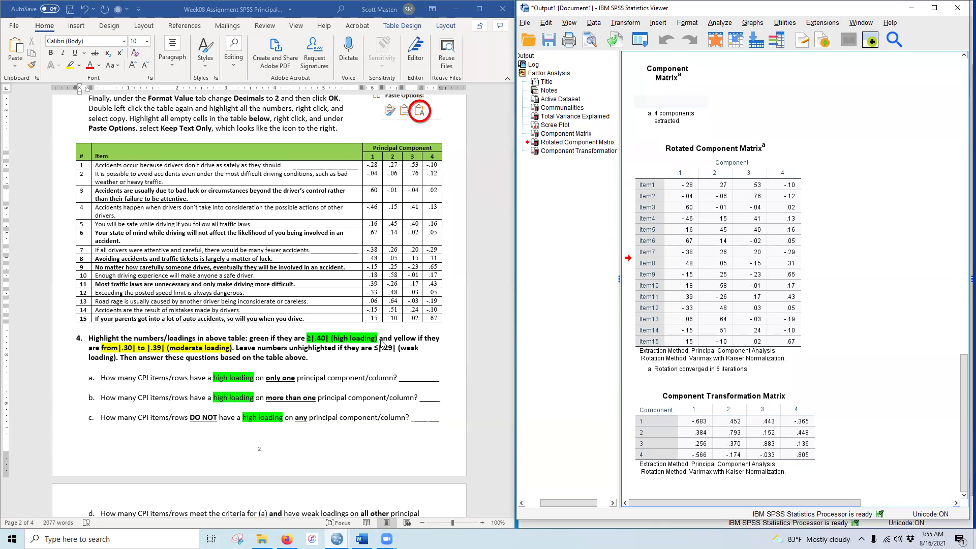
{"action": "left_click", "coordinate": [413, 164]}
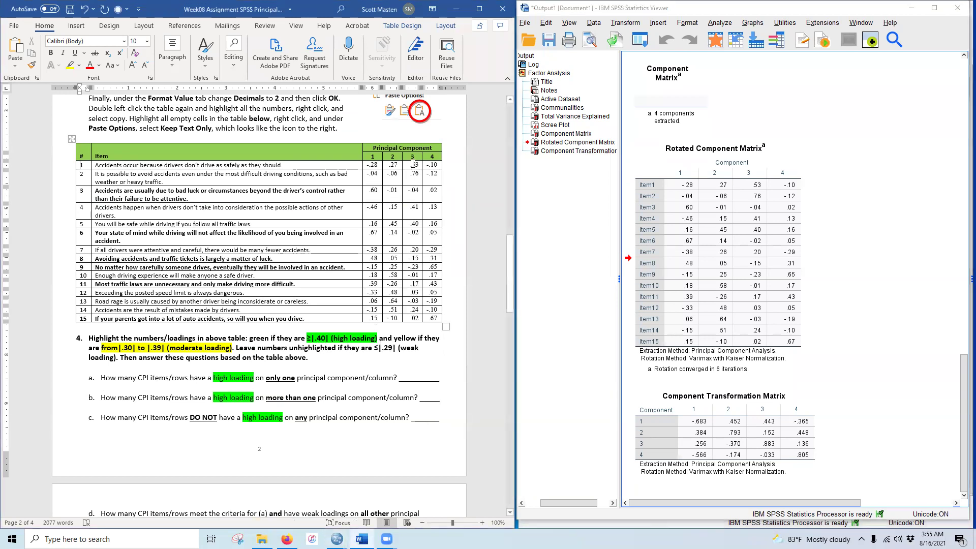
{"action": "left_click_drag", "start_coordinate": [411, 165], "coordinate": [420, 165]}
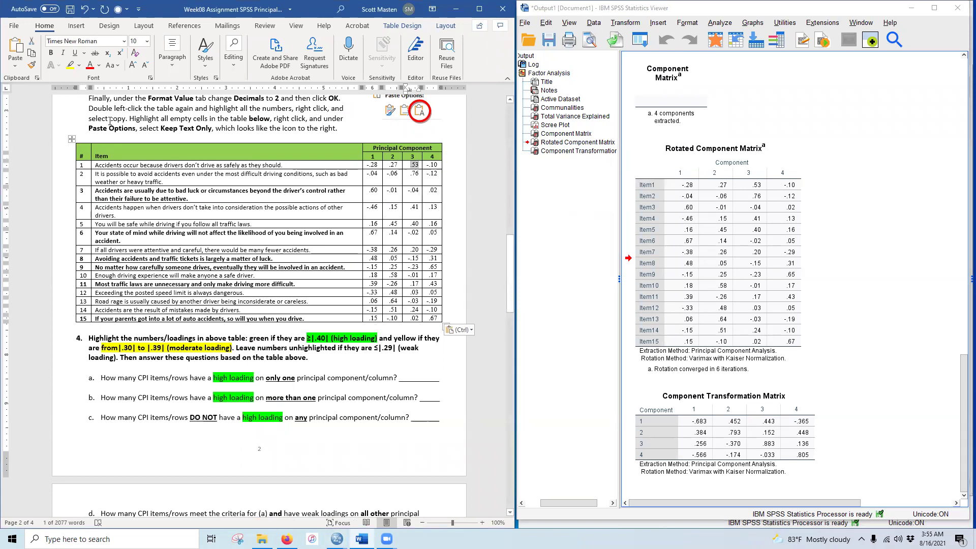
{"action": "left_click", "coordinate": [79, 66]}
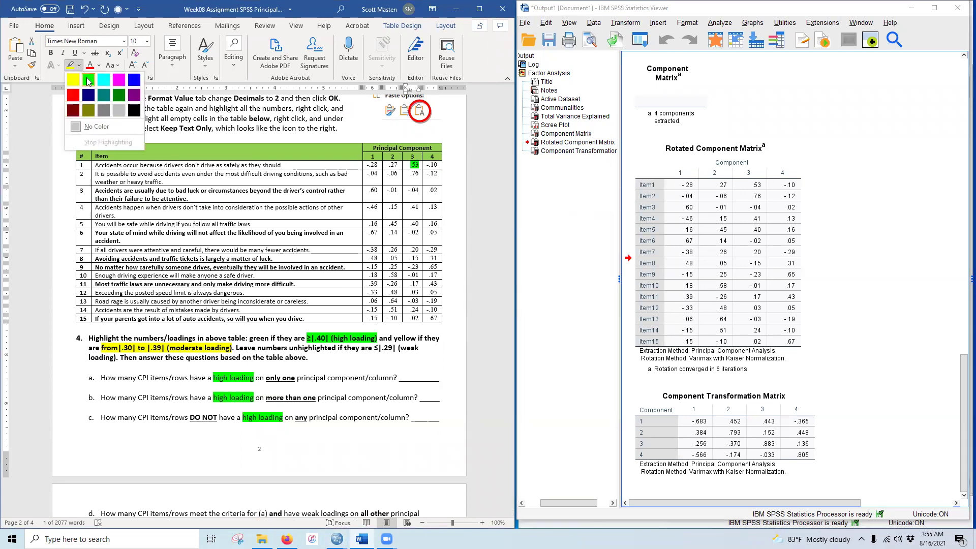
{"action": "left_click", "coordinate": [88, 79]}
{"action": "left_click_drag", "start_coordinate": [410, 173], "coordinate": [420, 172]}
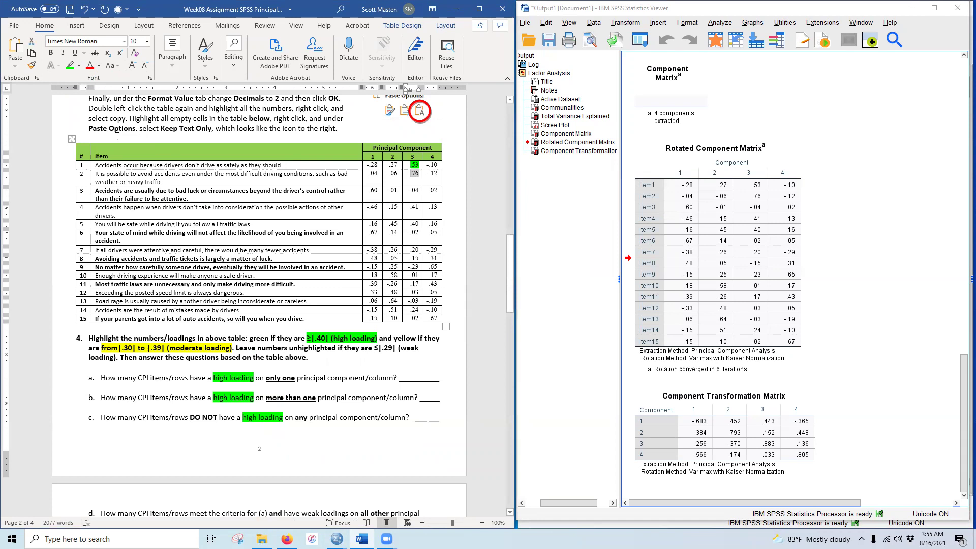
{"action": "left_click", "coordinate": [71, 65]}
Step: Highlight item 3's component 1 loading of .60 and item 4's loadings of -.46 and .41 green
{"action": "left_click_drag", "start_coordinate": [370, 192], "coordinate": [377, 191]}
{"action": "left_click", "coordinate": [70, 65]}
{"action": "left_click_drag", "start_coordinate": [366, 207], "coordinate": [378, 206]}
{"action": "left_click", "coordinate": [70, 65]}
{"action": "left_click_drag", "start_coordinate": [411, 208], "coordinate": [419, 208]}
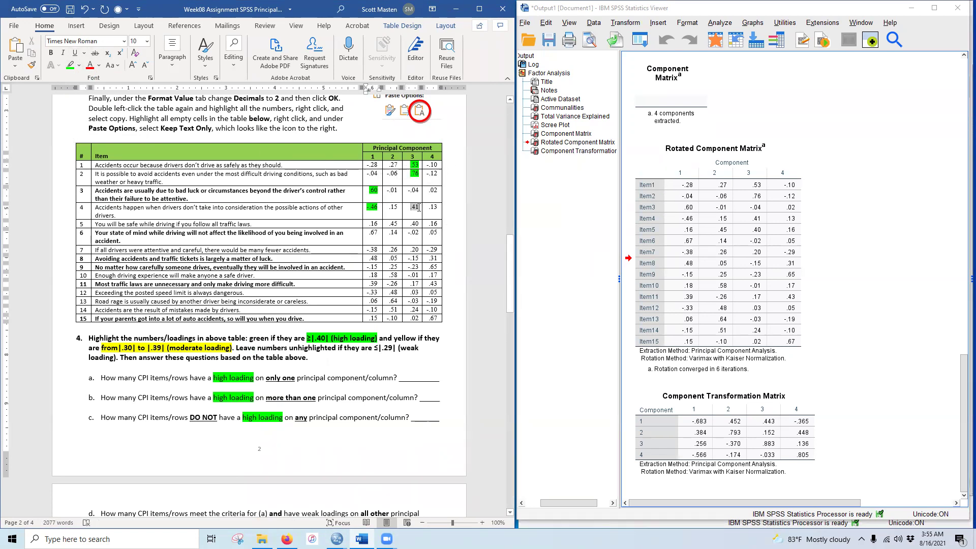
{"action": "left_click", "coordinate": [70, 65]}
Step: Highlight item 5's loadings of .45 and .40, item 6's .67 and item 8's .48 green
{"action": "left_click", "coordinate": [389, 224]}
{"action": "left_click_drag", "start_coordinate": [390, 224], "coordinate": [419, 224]}
{"action": "left_click", "coordinate": [70, 66]}
{"action": "left_click_drag", "start_coordinate": [362, 232], "coordinate": [378, 232]}
{"action": "left_click", "coordinate": [70, 65]}
{"action": "left_click_drag", "start_coordinate": [379, 259], "coordinate": [367, 259]}
{"action": "left_click", "coordinate": [71, 65]}
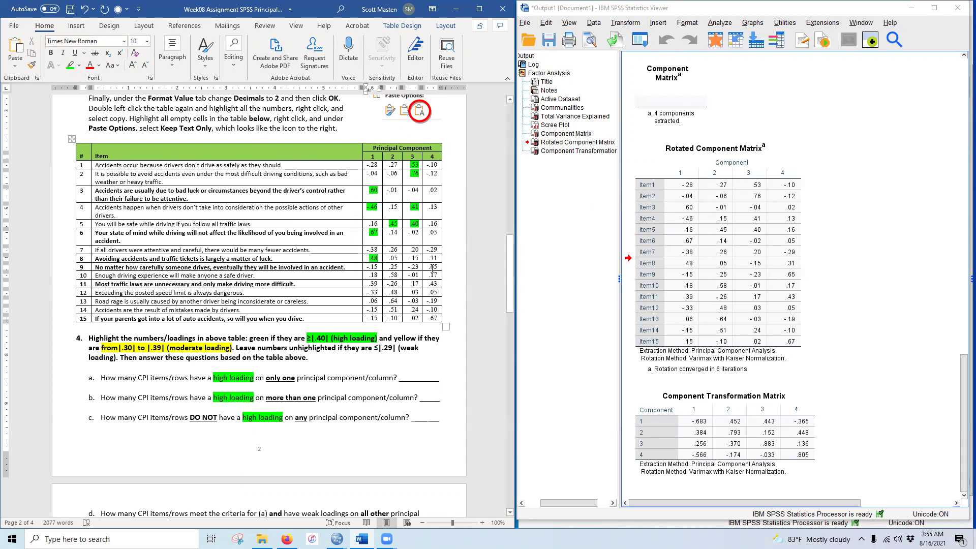
Step: Highlight the high loadings of items 9 (.65), 10 (.58), 11 (.43) and 12 (.48) green
{"action": "mouse_move", "coordinate": [427, 267]}
{"action": "left_mouse_down"}
{"action": "mouse_move", "coordinate": [440, 267]}
{"action": "mouse_move", "coordinate": [398, 275]}
{"action": "left_mouse_up"}
{"action": "left_click", "coordinate": [71, 65]}
{"action": "left_click", "coordinate": [70, 65]}
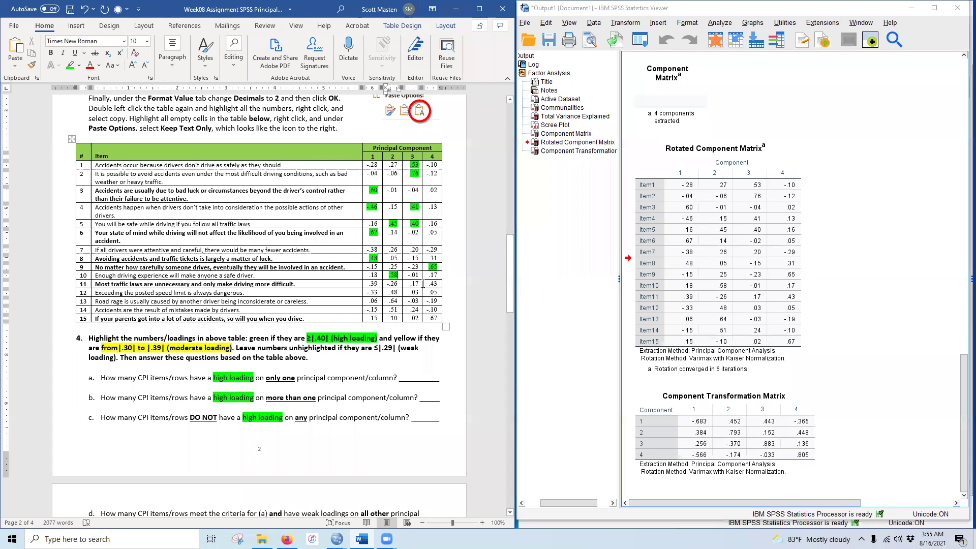
{"action": "left_click_drag", "start_coordinate": [426, 283], "coordinate": [436, 283]}
{"action": "left_click", "coordinate": [71, 65]}
{"action": "left_click_drag", "start_coordinate": [389, 292], "coordinate": [398, 293]}
{"action": "left_click", "coordinate": [70, 65]}
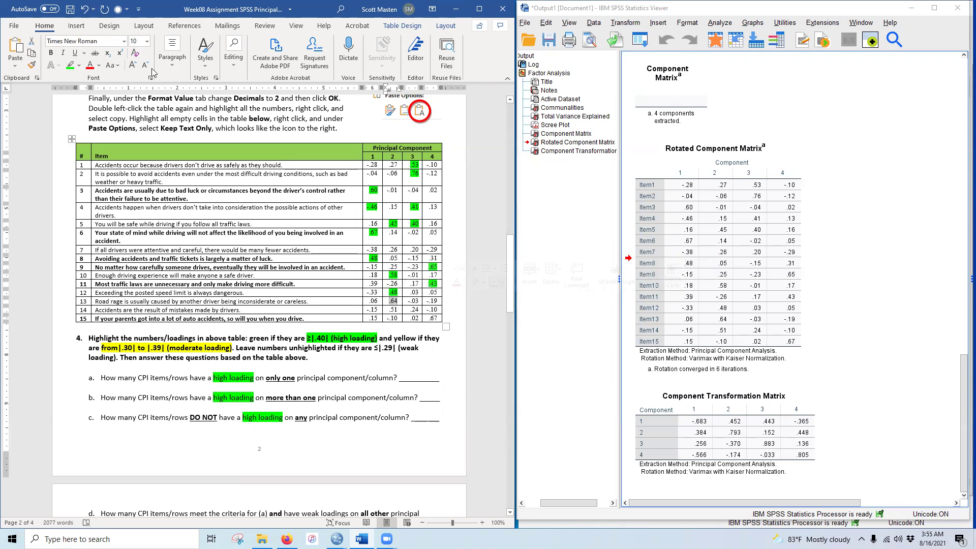
Step: Highlight the high loadings of items 13 (.64), 14 (.51) and 15 (.67) green
{"action": "left_click", "coordinate": [70, 64]}
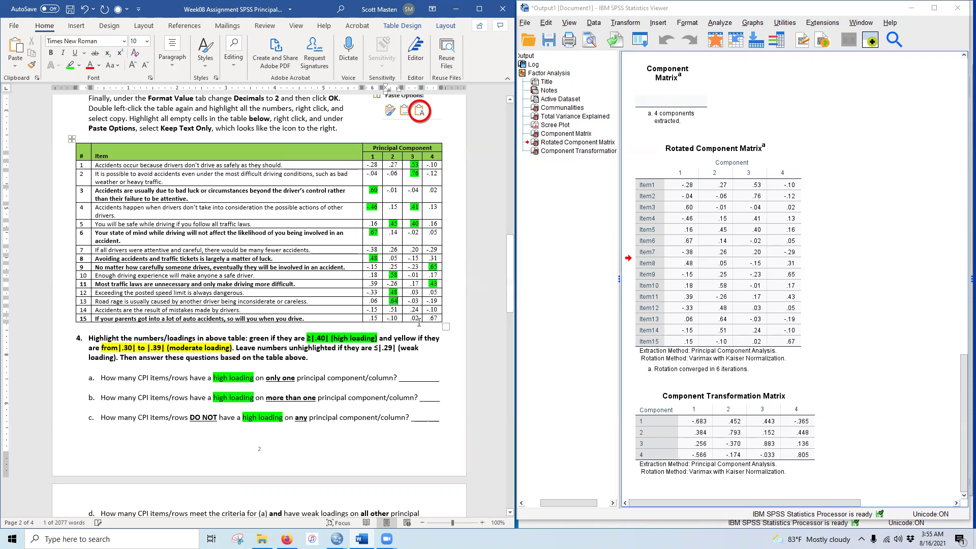
{"action": "double_click", "coordinate": [392, 309]}
{"action": "left_click", "coordinate": [71, 65]}
{"action": "left_click_drag", "start_coordinate": [429, 319], "coordinate": [439, 318]}
{"action": "left_click", "coordinate": [71, 64]}
{"action": "left_click", "coordinate": [461, 330]}
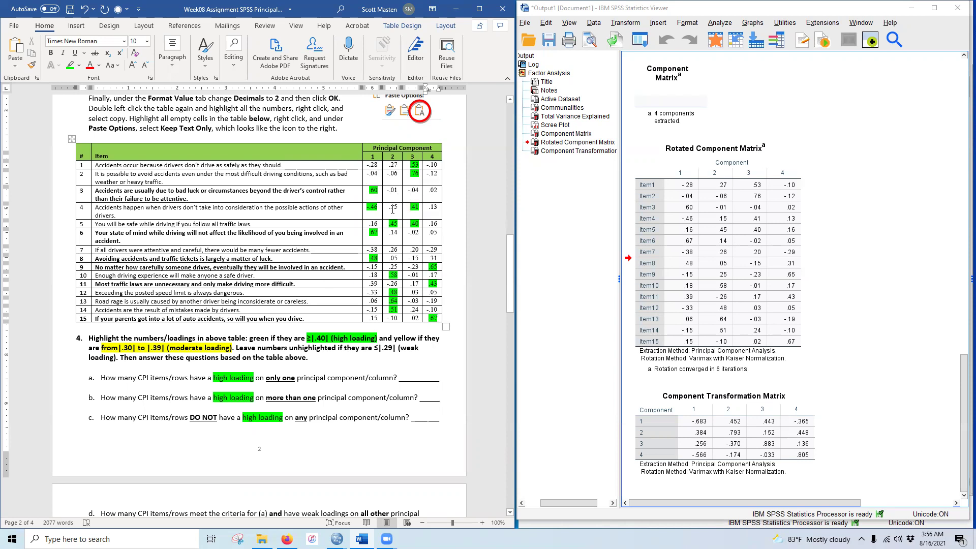
Step: Highlight the moderate loadings of item 7 (-.38, component 1) and item 8 (.31, component 4) yellow
{"action": "left_click", "coordinate": [364, 250]}
{"action": "left_click", "coordinate": [81, 70]}
{"action": "left_click", "coordinate": [74, 82]}
{"action": "left_click", "coordinate": [428, 259]}
{"action": "left_click", "coordinate": [71, 68]}
{"action": "left_click", "coordinate": [427, 257]}
Step: Highlight the moderate component 1 loadings of items 11 (.39) and 12 (-.33) yellow
{"action": "left_click_drag", "start_coordinate": [368, 282], "coordinate": [379, 283]}
{"action": "left_click", "coordinate": [71, 67]}
{"action": "left_click", "coordinate": [438, 302]}
{"action": "left_click_drag", "start_coordinate": [365, 292], "coordinate": [382, 293]}
{"action": "left_click", "coordinate": [71, 65]}
Step: Fill in the blank of question 4a with 12, bold and highlighted yellow
{"action": "scroll", "coordinate": [131, 381], "scroll_direction": "down", "scroll_amount": 2}
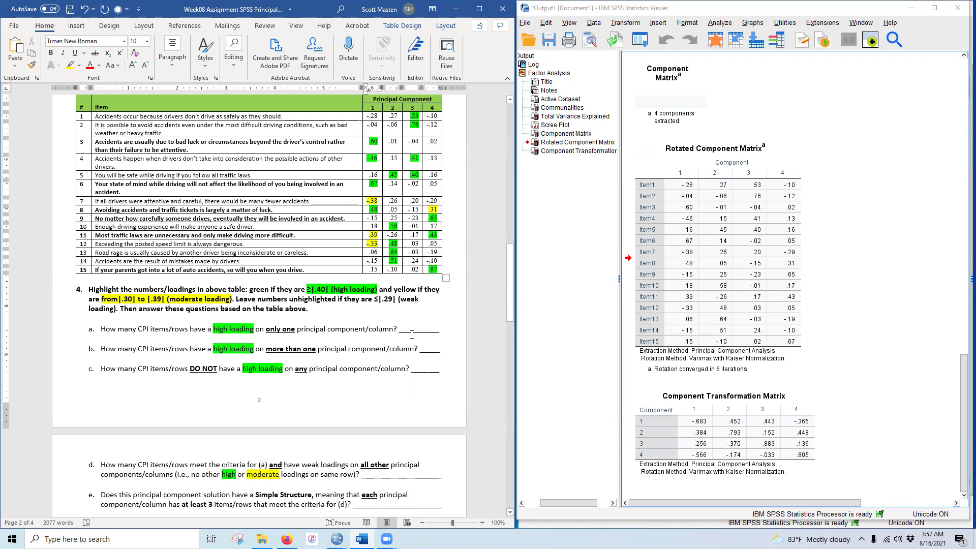
{"action": "left_click_drag", "start_coordinate": [410, 331], "coordinate": [426, 333]}
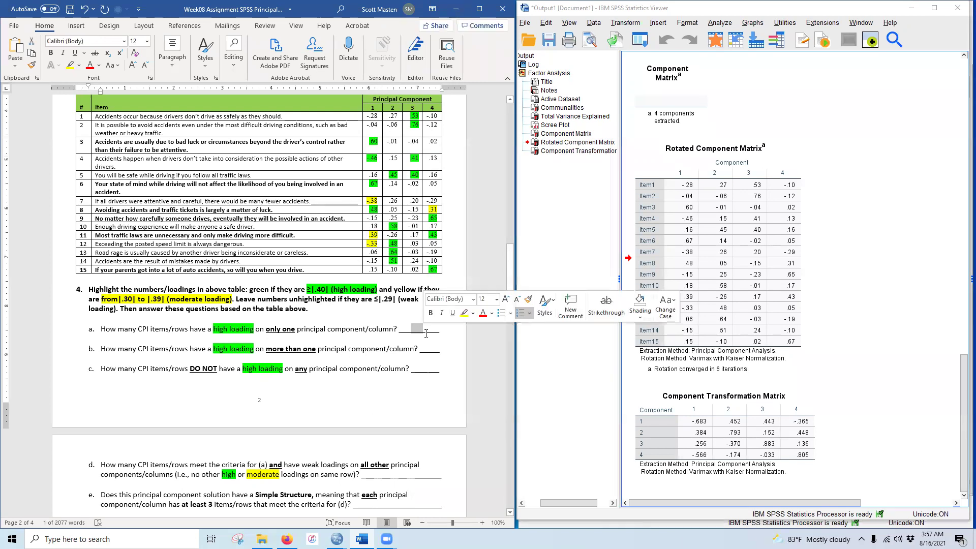
{"action": "type", "text": "12"}
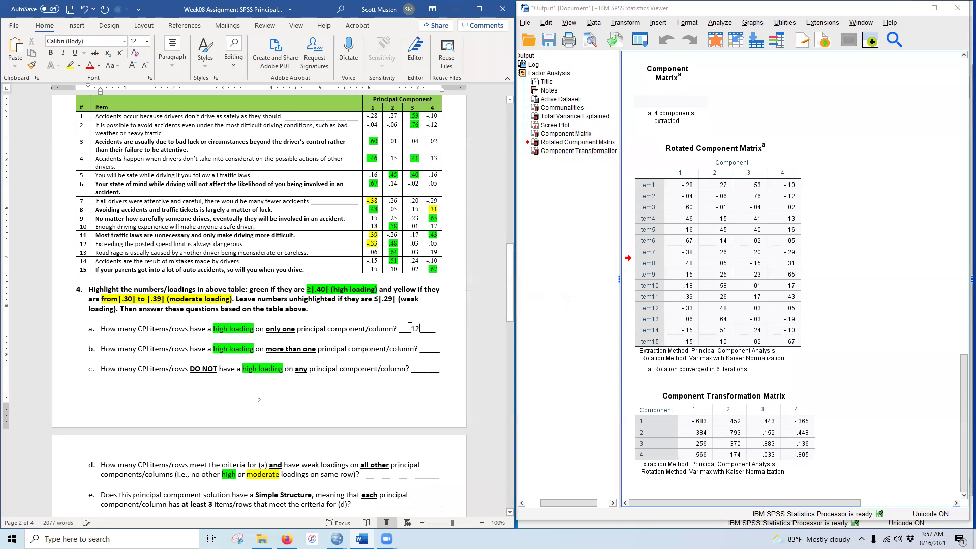
{"action": "double_click", "coordinate": [415, 328]}
{"action": "left_click", "coordinate": [50, 53]}
{"action": "left_click", "coordinate": [70, 66]}
Step: Fill in the blank of question 4b with 2, bold and highlighted yellow
{"action": "left_click", "coordinate": [315, 260]}
{"action": "left_click_drag", "start_coordinate": [427, 350], "coordinate": [434, 350]}
{"action": "type", "text": "2"}
{"action": "left_click", "coordinate": [50, 53]}
{"action": "left_click", "coordinate": [70, 65]}
Step: Fill in the blank of question 4c with 1, bold and highlighted yellow
{"action": "left_click", "coordinate": [424, 369]}
{"action": "left_click_drag", "start_coordinate": [423, 369], "coordinate": [428, 369]}
{"action": "left_click", "coordinate": [52, 54]}
{"action": "left_click", "coordinate": [70, 66]}
{"action": "left_click", "coordinate": [439, 324]}
Step: Using the highlighted loadings table, answer question 4d with 9, bold and highlighted yellow
{"action": "scroll", "coordinate": [179, 404], "scroll_direction": "down", "scroll_amount": 1}
{"action": "scroll", "coordinate": [179, 403], "scroll_direction": "down", "scroll_amount": 1}
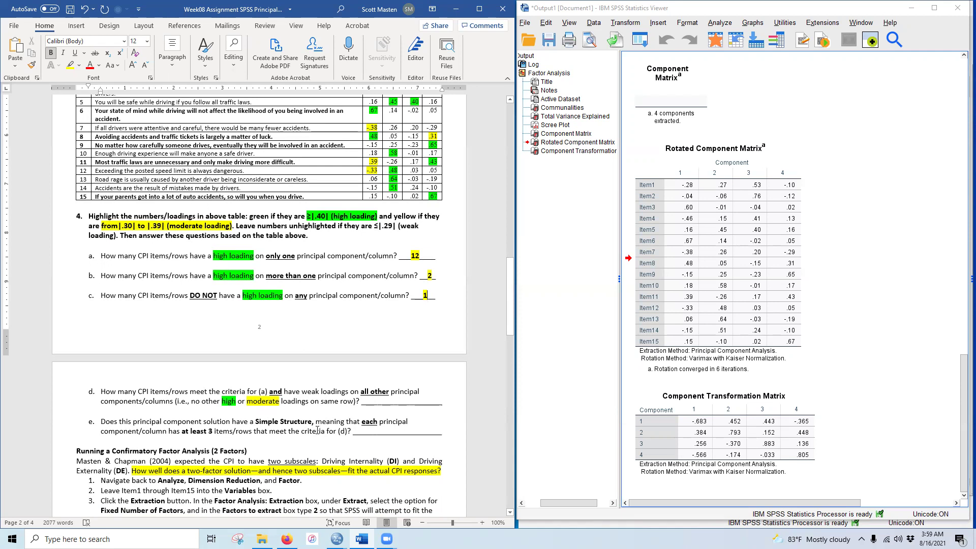
{"action": "scroll", "coordinate": [358, 448], "scroll_direction": "up", "scroll_amount": 1}
{"action": "scroll", "coordinate": [358, 448], "scroll_direction": "up", "scroll_amount": 2}
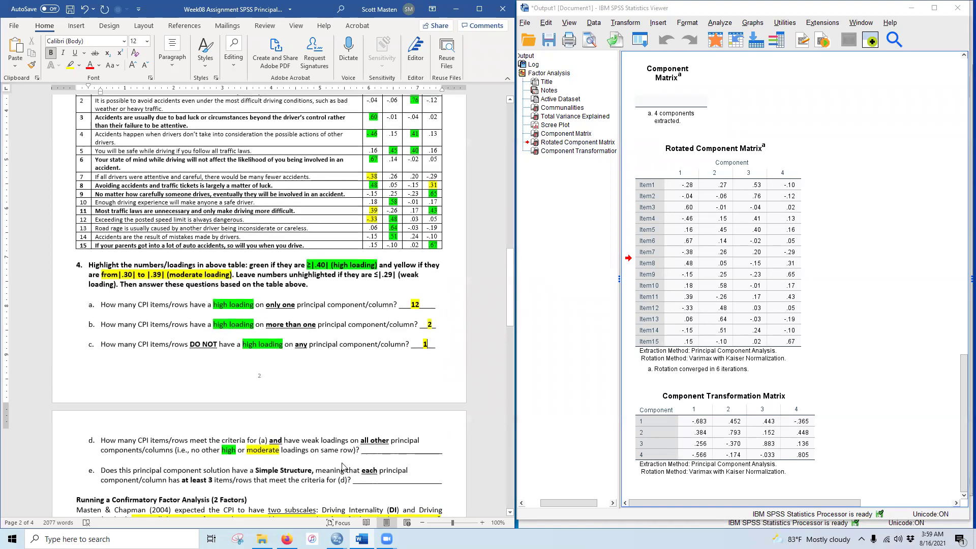
{"action": "scroll", "coordinate": [382, 295], "scroll_direction": "down", "scroll_amount": 1}
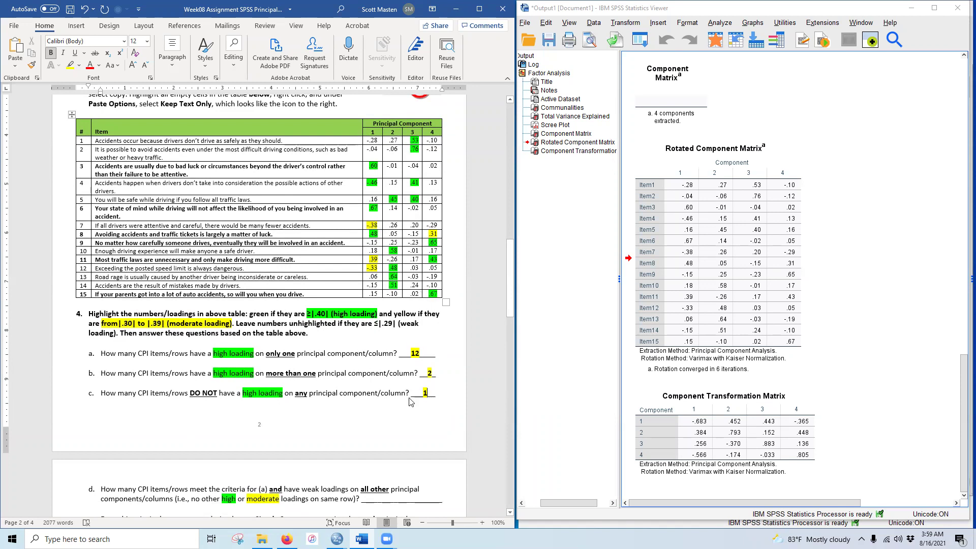
{"action": "scroll", "coordinate": [389, 470], "scroll_direction": "down", "scroll_amount": 2}
{"action": "left_click_drag", "start_coordinate": [401, 450], "coordinate": [385, 451]}
{"action": "type", "text": "9"}
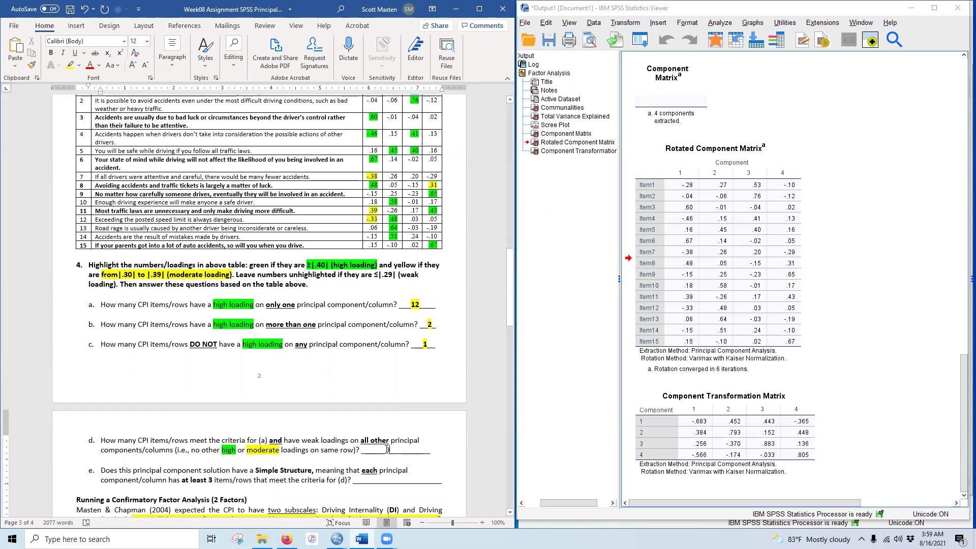
{"action": "left_click", "coordinate": [51, 53]}
{"action": "key", "text": "Right"}
Step: Examine the highlighted loadings table to judge whether each principal component has at least 3 items meeting the question 4d criteria
{"action": "scroll", "coordinate": [374, 300], "scroll_direction": "up", "scroll_amount": 2}
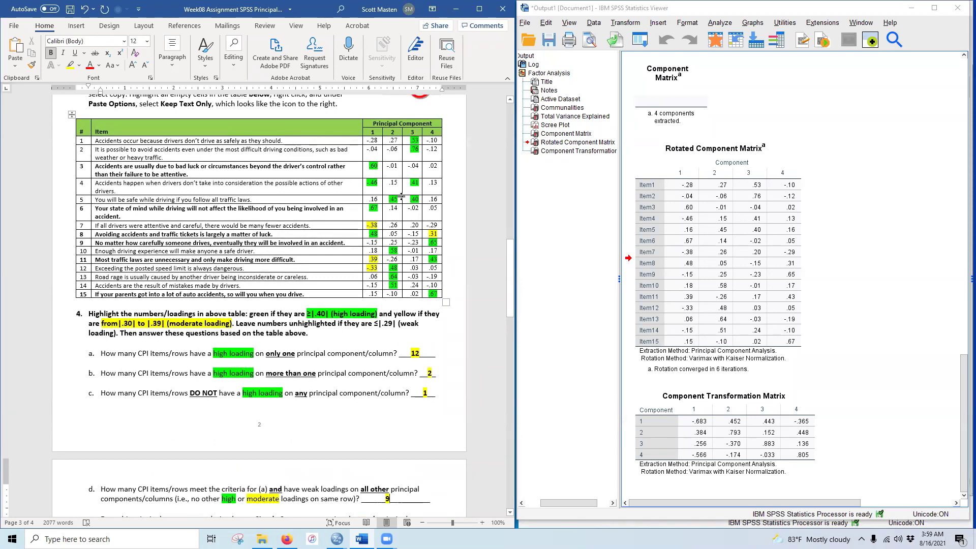
{"action": "left_click", "coordinate": [433, 235]}
{"action": "scroll", "coordinate": [394, 267], "scroll_direction": "down", "scroll_amount": 4}
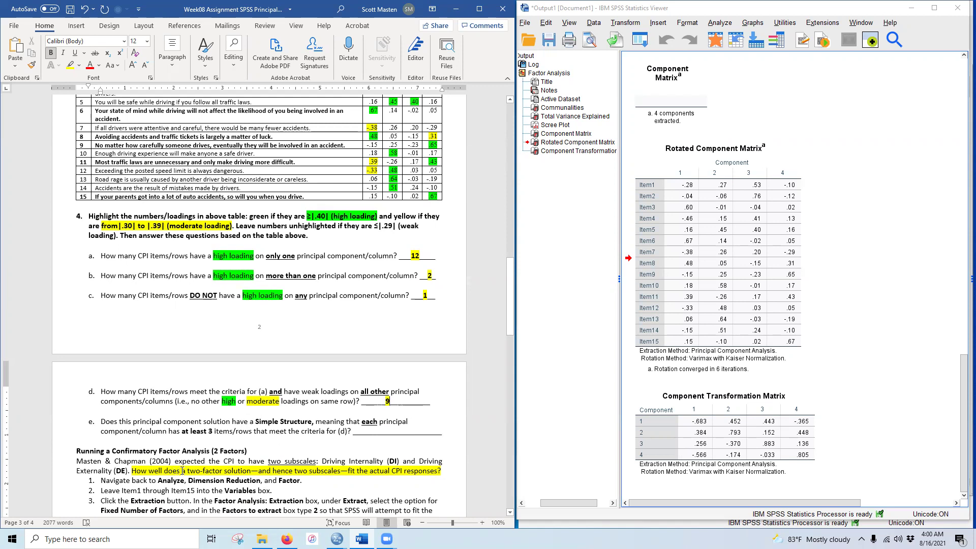
{"action": "scroll", "coordinate": [182, 471], "scroll_direction": "up", "scroll_amount": 4}
{"action": "scroll", "coordinate": [292, 395], "scroll_direction": "down", "scroll_amount": 1}
{"action": "scroll", "coordinate": [293, 395], "scroll_direction": "down", "scroll_amount": 3}
{"action": "scroll", "coordinate": [313, 439], "scroll_direction": "up", "scroll_amount": 4}
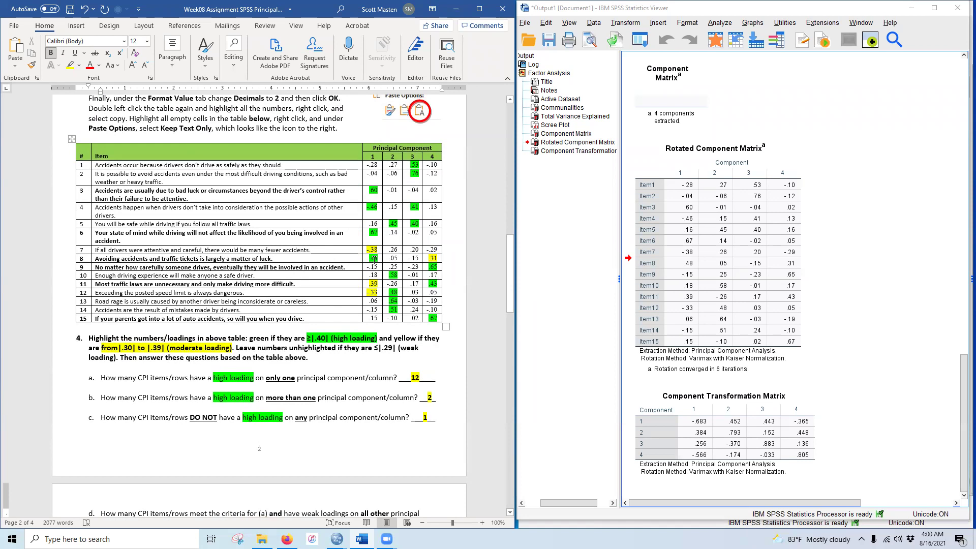
{"action": "double_click", "coordinate": [373, 190]}
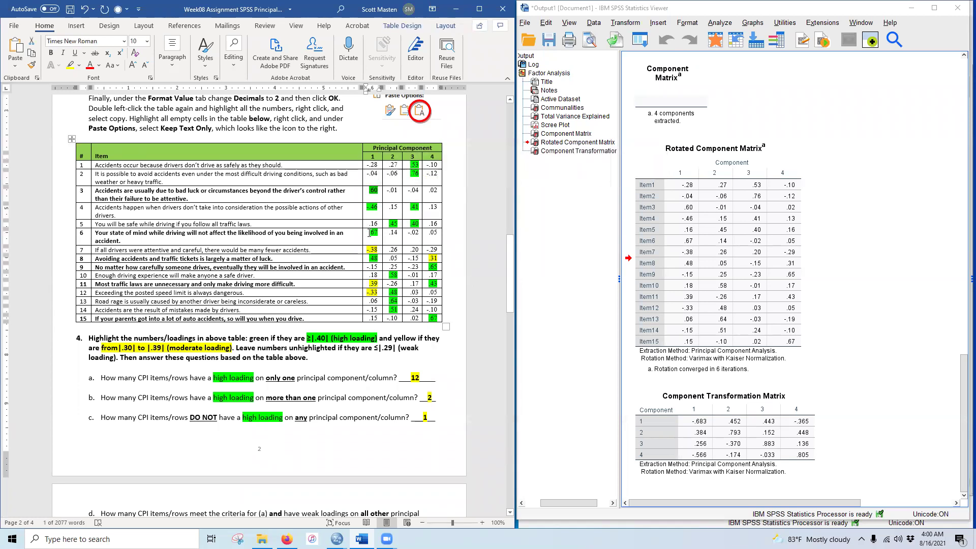
{"action": "double_click", "coordinate": [369, 233]}
{"action": "scroll", "coordinate": [166, 394], "scroll_direction": "down", "scroll_amount": 3}
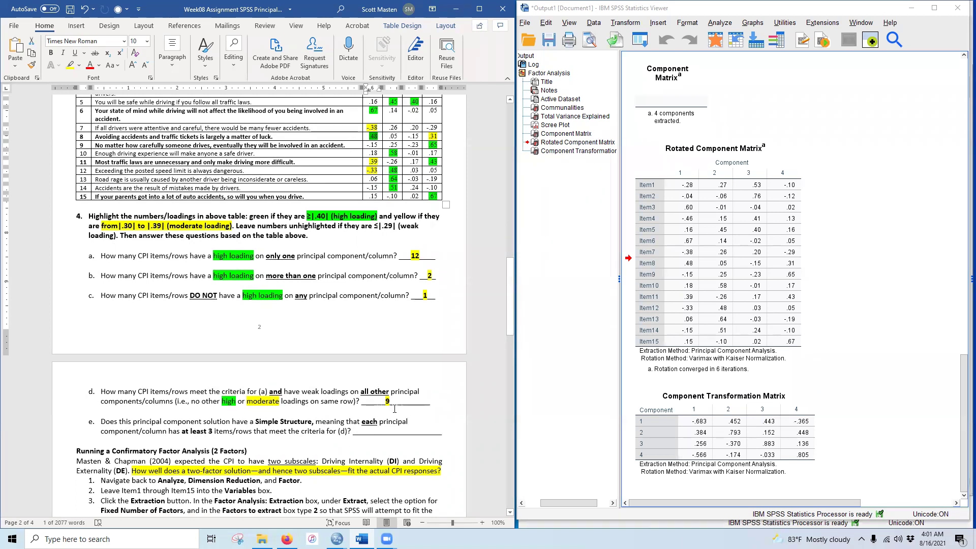
{"action": "scroll", "coordinate": [284, 402], "scroll_direction": "up", "scroll_amount": 5}
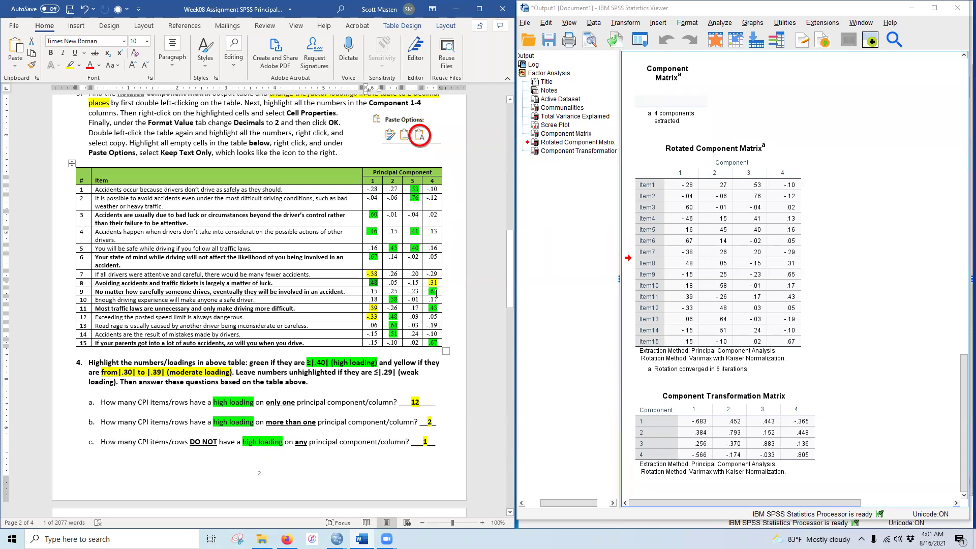
{"action": "scroll", "coordinate": [343, 363], "scroll_direction": "down", "scroll_amount": 5}
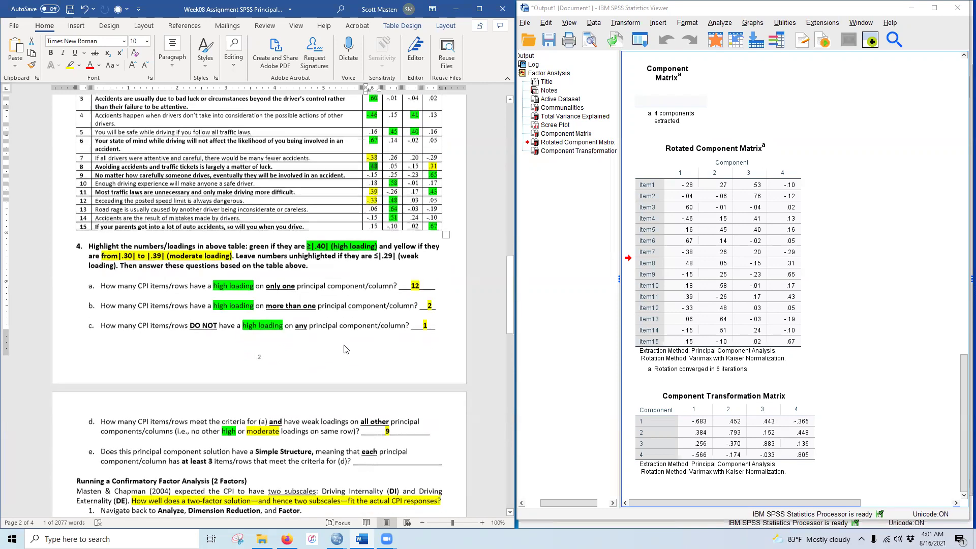
{"action": "scroll", "coordinate": [327, 352], "scroll_direction": "up", "scroll_amount": 2}
{"action": "scroll", "coordinate": [328, 352], "scroll_direction": "up", "scroll_amount": 1}
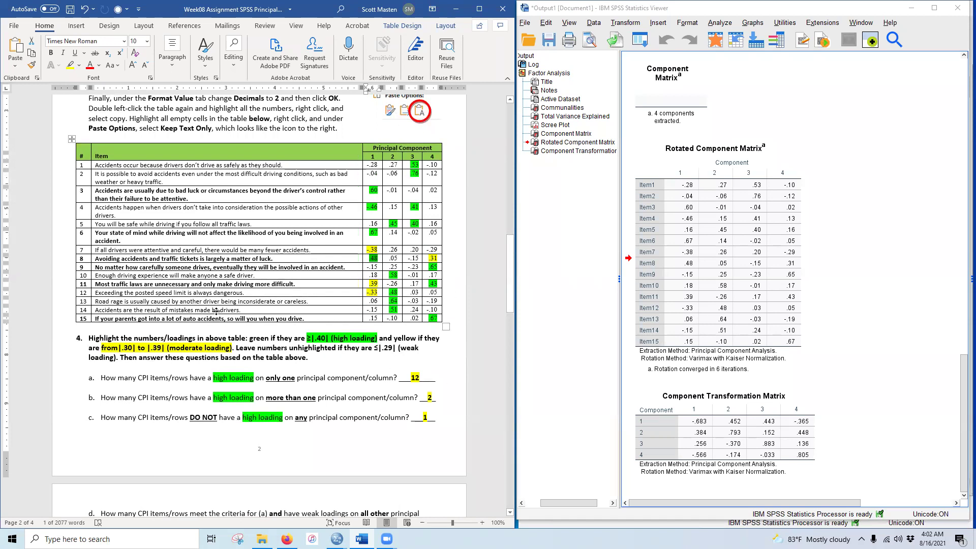
{"action": "scroll", "coordinate": [345, 410], "scroll_direction": "down", "scroll_amount": 4}
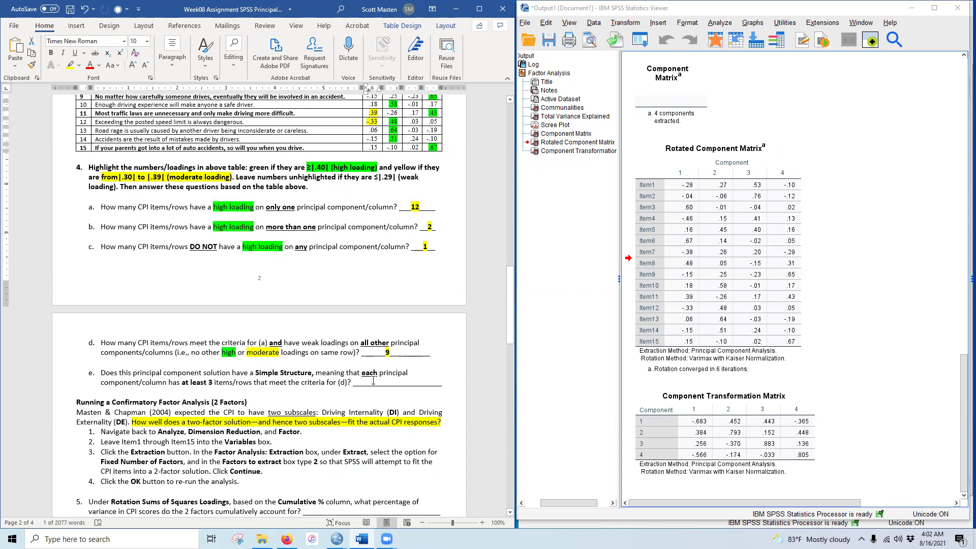
Step: Fill in the blank of question 4e with No, bold and highlighted yellow
{"action": "left_click_drag", "start_coordinate": [376, 381], "coordinate": [402, 382]}
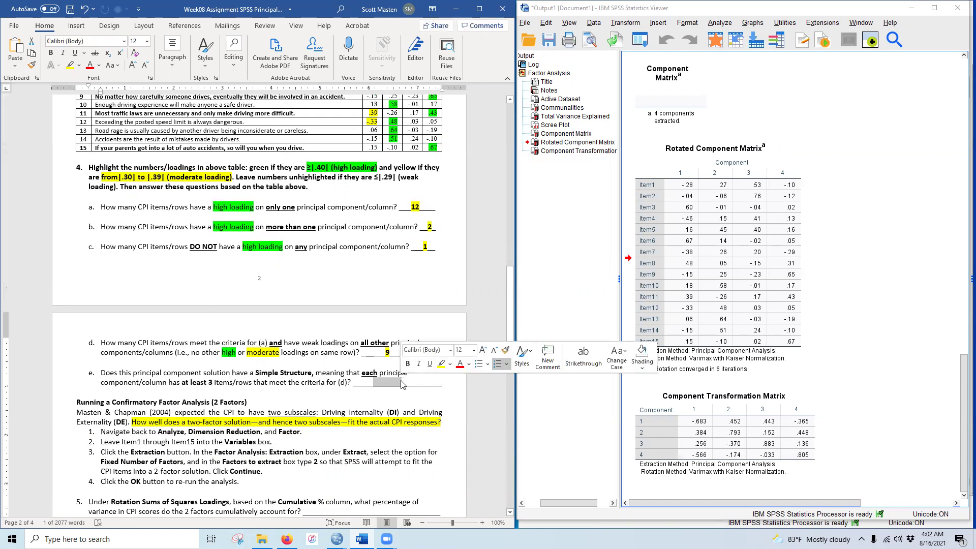
{"action": "type", "text": "No"}
{"action": "left_click_drag", "start_coordinate": [373, 380], "coordinate": [384, 381]}
{"action": "left_click", "coordinate": [72, 71]}
Step: Review the completed loadings section and read the instructions for the two-factor confirmatory analysis with its questions 5 and 6
{"action": "scroll", "coordinate": [351, 458], "scroll_direction": "up", "scroll_amount": 5}
{"action": "scroll", "coordinate": [350, 457], "scroll_direction": "down", "scroll_amount": 5}
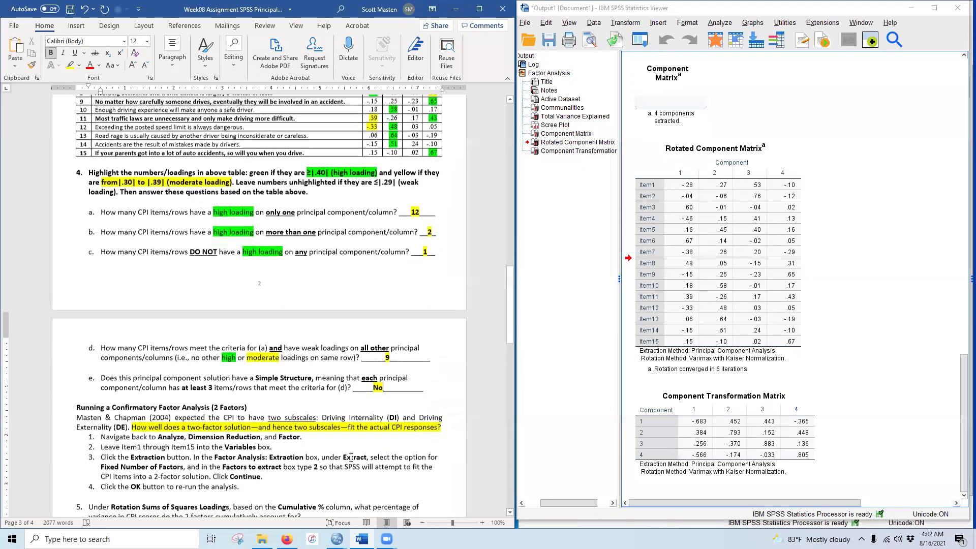
{"action": "scroll", "coordinate": [274, 446], "scroll_direction": "down", "scroll_amount": 3}
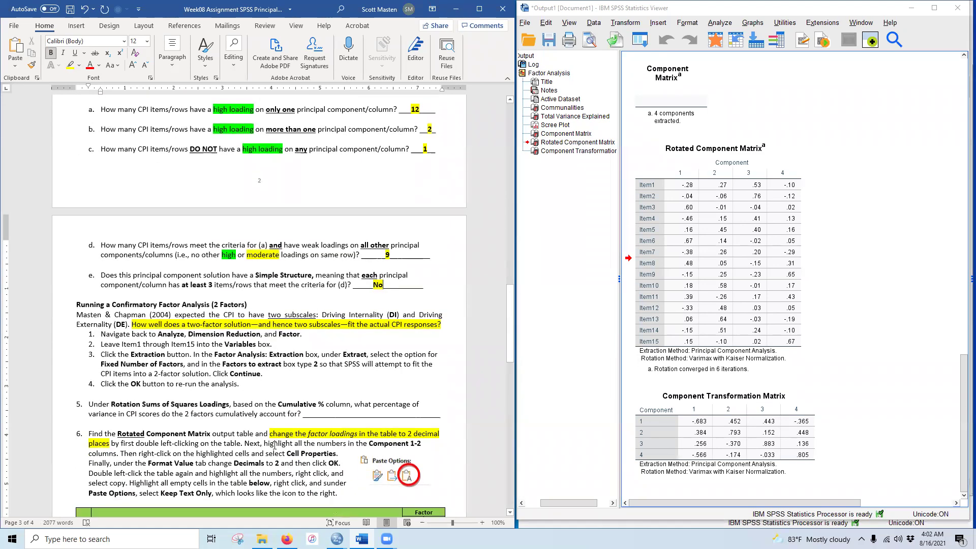
{"action": "scroll", "coordinate": [275, 445], "scroll_direction": "up", "scroll_amount": 10}
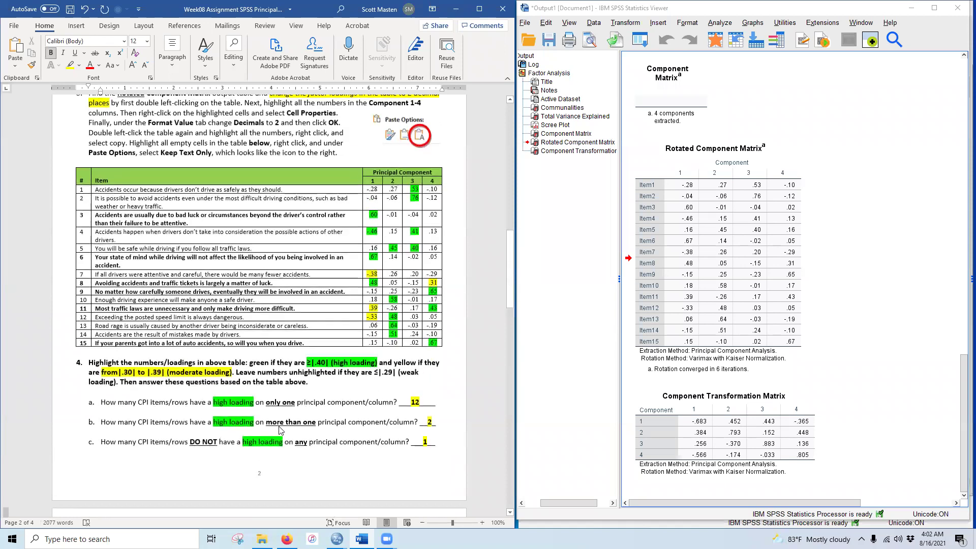
{"action": "scroll", "coordinate": [279, 430], "scroll_direction": "down", "scroll_amount": 6}
{"action": "scroll", "coordinate": [290, 438], "scroll_direction": "down", "scroll_amount": 3}
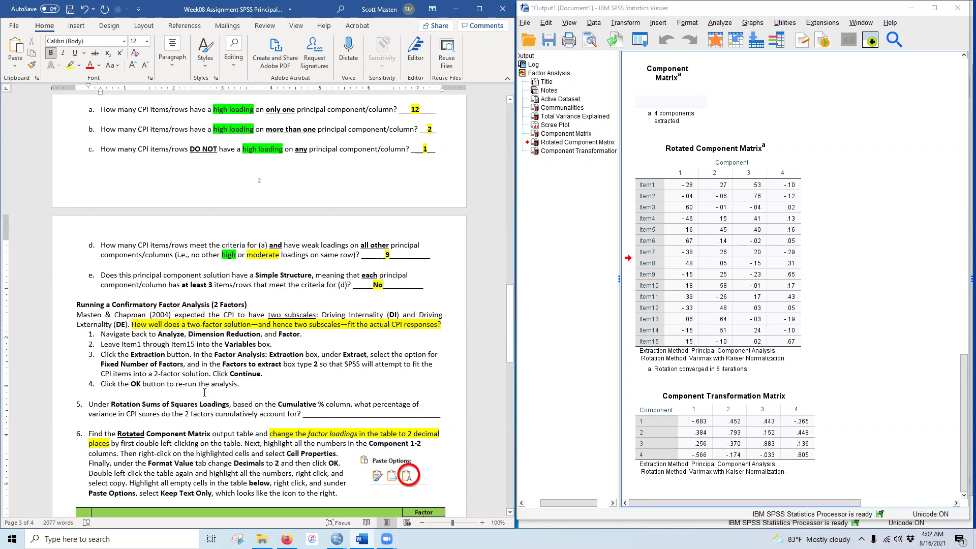
{"action": "scroll", "coordinate": [283, 346], "scroll_direction": "down", "scroll_amount": 2}
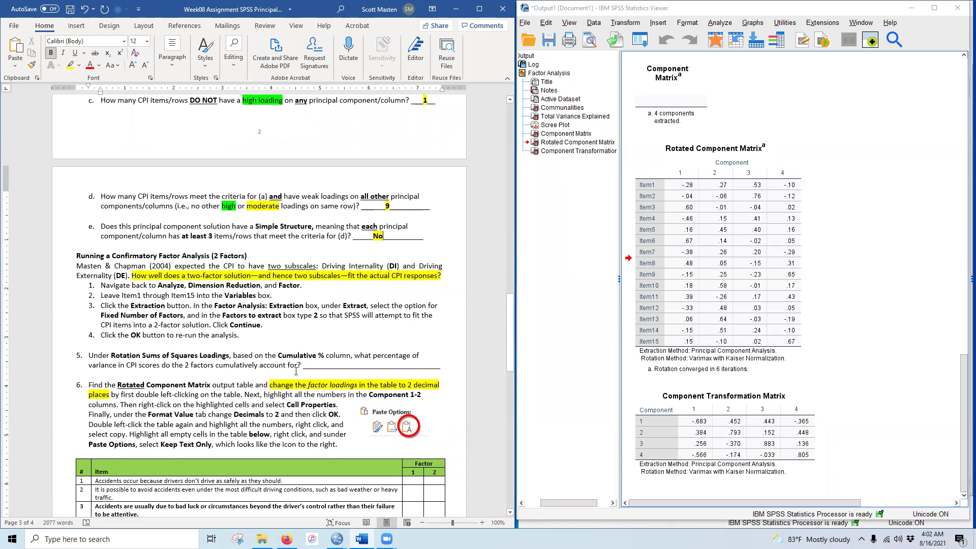
{"action": "scroll", "coordinate": [213, 389], "scroll_direction": "down", "scroll_amount": 2}
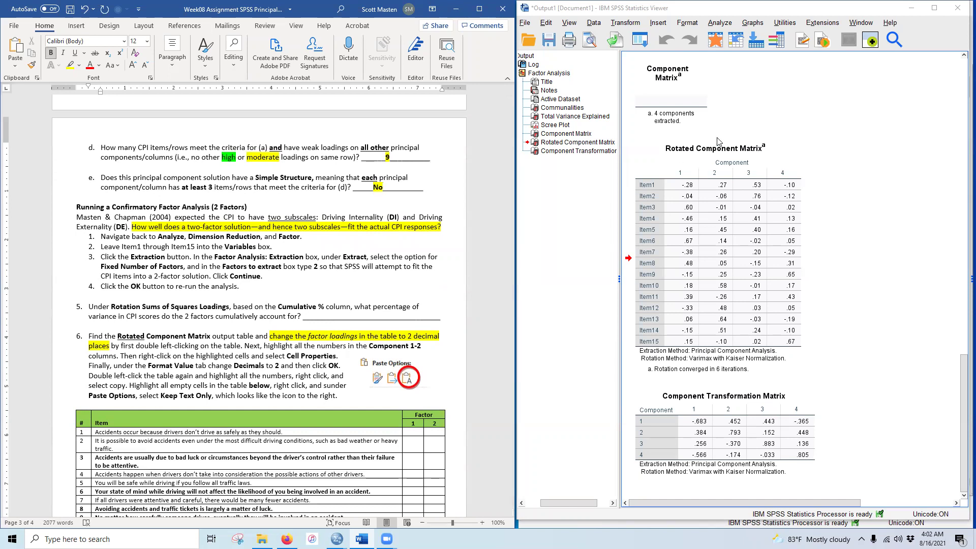
Step: Re-run the factor analysis in SPSS on Item1 through Item15, extracting a fixed number of 2 factors
{"action": "left_click", "coordinate": [719, 24]}
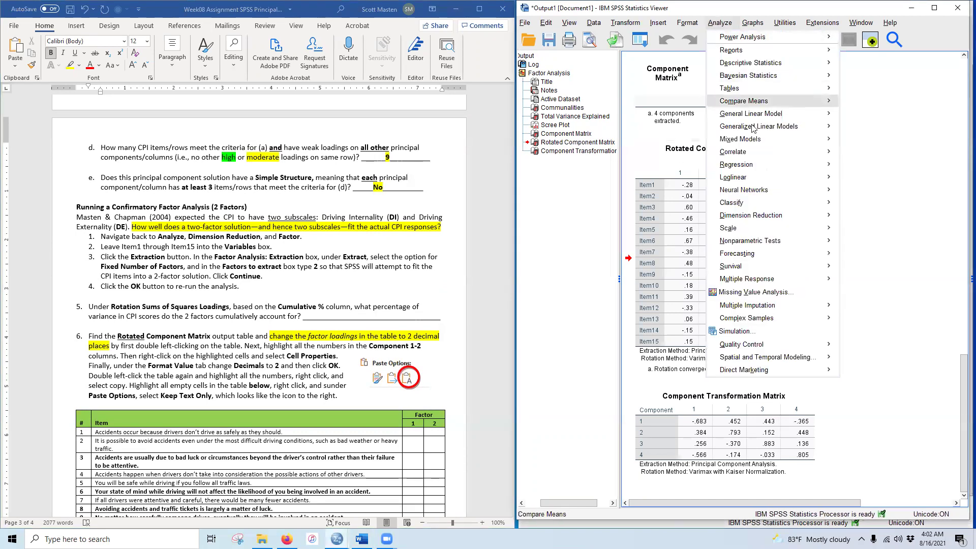
{"action": "mouse_move", "coordinate": [773, 215]}
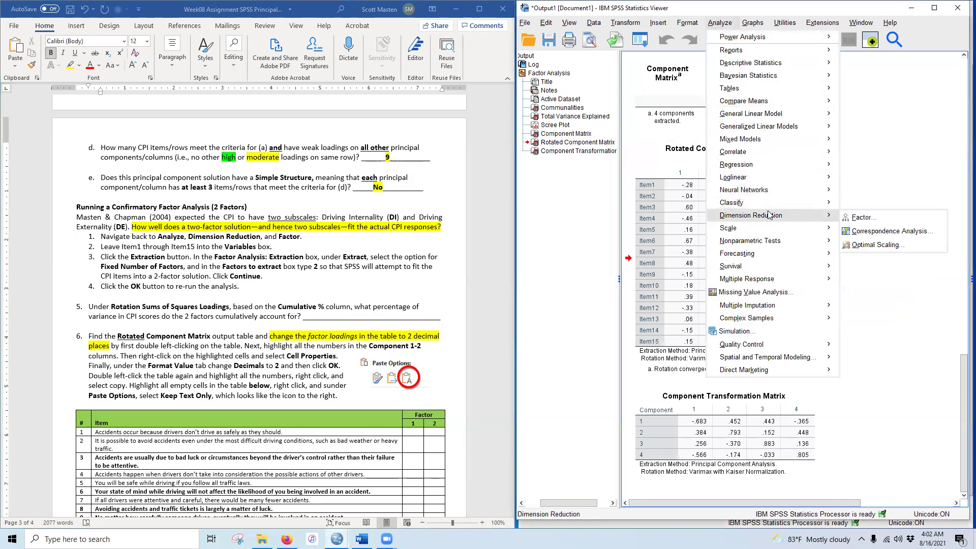
{"action": "left_click", "coordinate": [863, 218]}
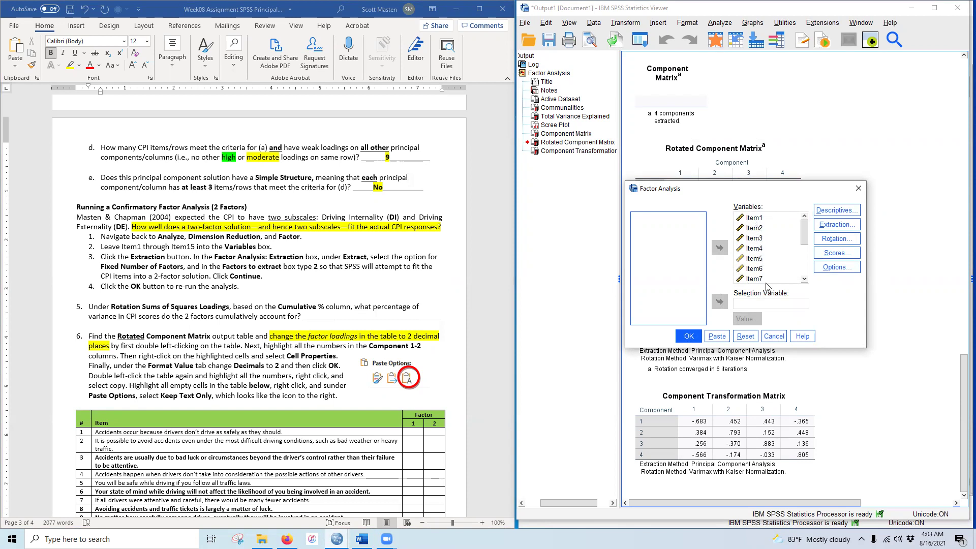
{"action": "left_click", "coordinate": [829, 225]}
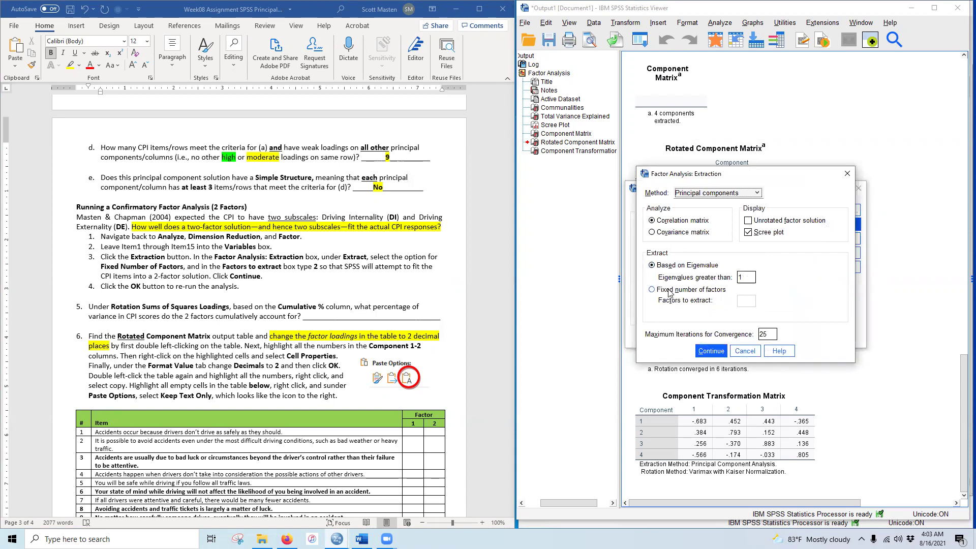
{"action": "left_click", "coordinate": [670, 293]}
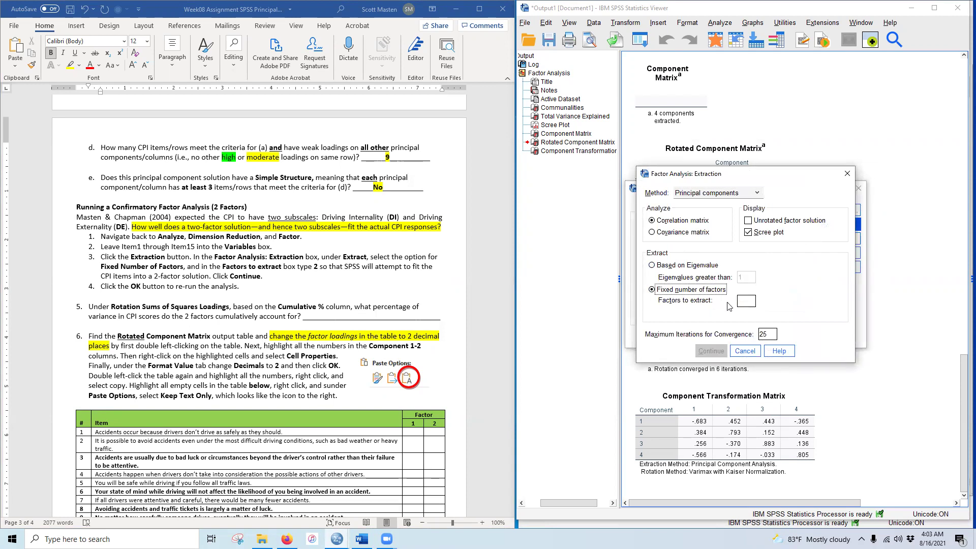
{"action": "left_click", "coordinate": [747, 301]}
{"action": "type", "text": "2"}
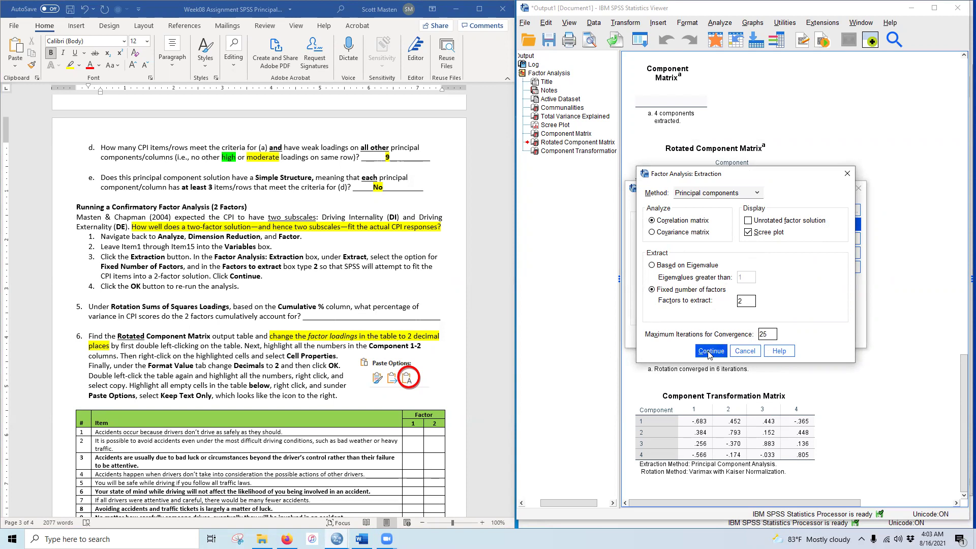
{"action": "left_click", "coordinate": [710, 352]}
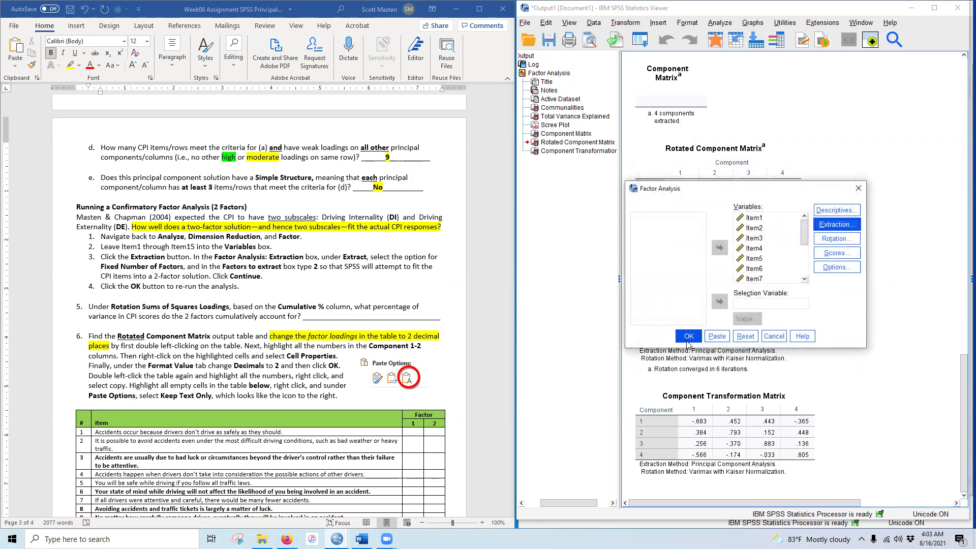
{"action": "left_click", "coordinate": [688, 337]}
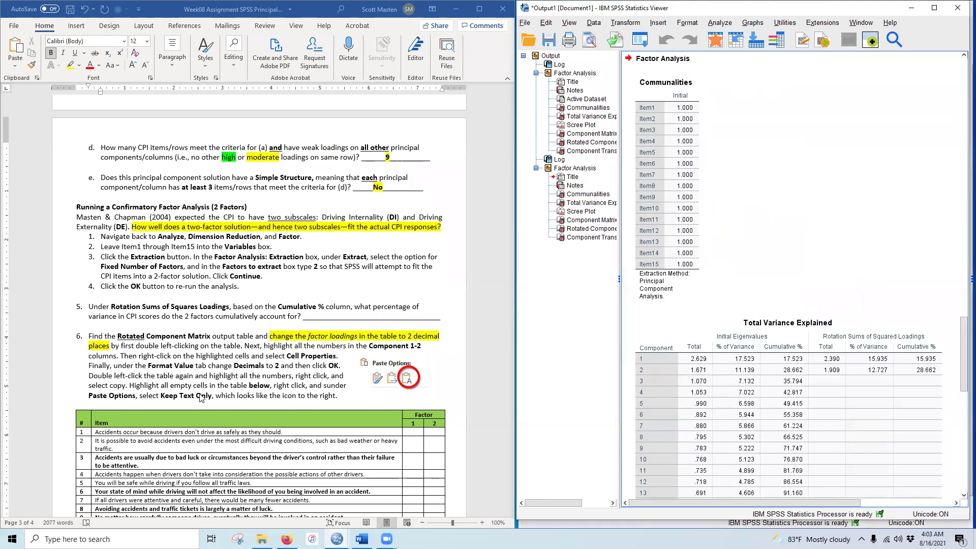
Step: Examine the two-factor output for the cumulative percentage under Rotation Sums of Squared Loadings in the Total Variance Explained table
{"action": "scroll", "coordinate": [193, 330], "scroll_direction": "down", "scroll_amount": 2}
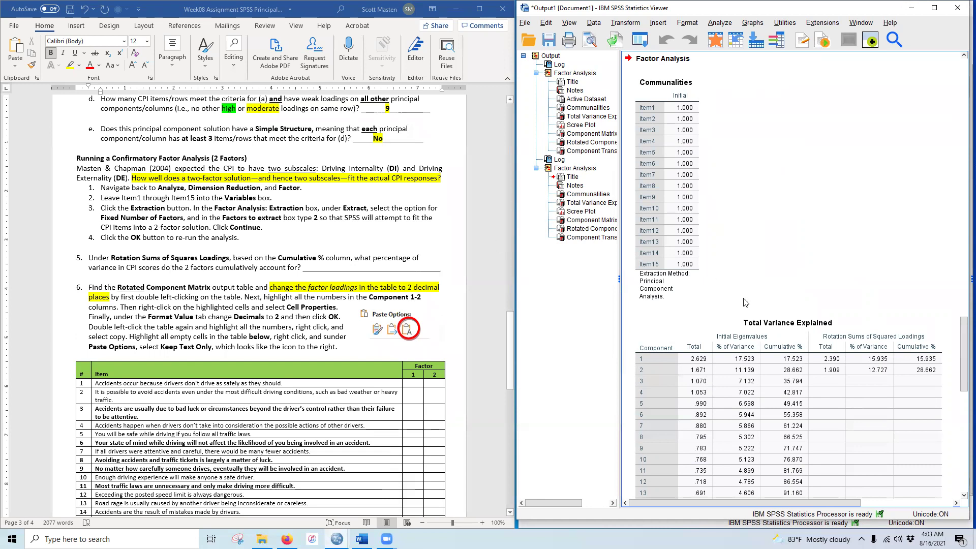
{"action": "scroll", "coordinate": [748, 320], "scroll_direction": "down", "scroll_amount": 5}
{"action": "scroll", "coordinate": [748, 319], "scroll_direction": "down", "scroll_amount": 12}
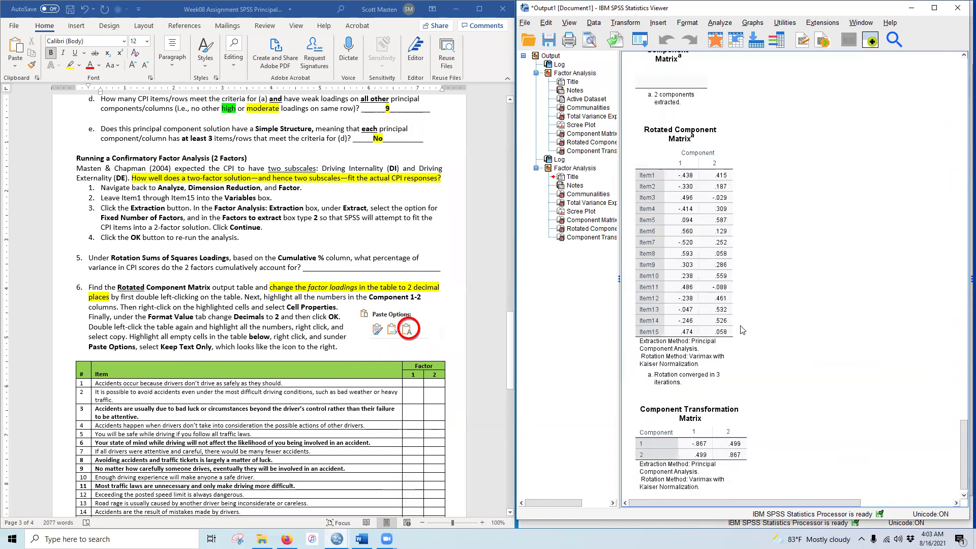
{"action": "scroll", "coordinate": [742, 335], "scroll_direction": "up", "scroll_amount": 17}
{"action": "scroll", "coordinate": [739, 338], "scroll_direction": "down", "scroll_amount": 20}
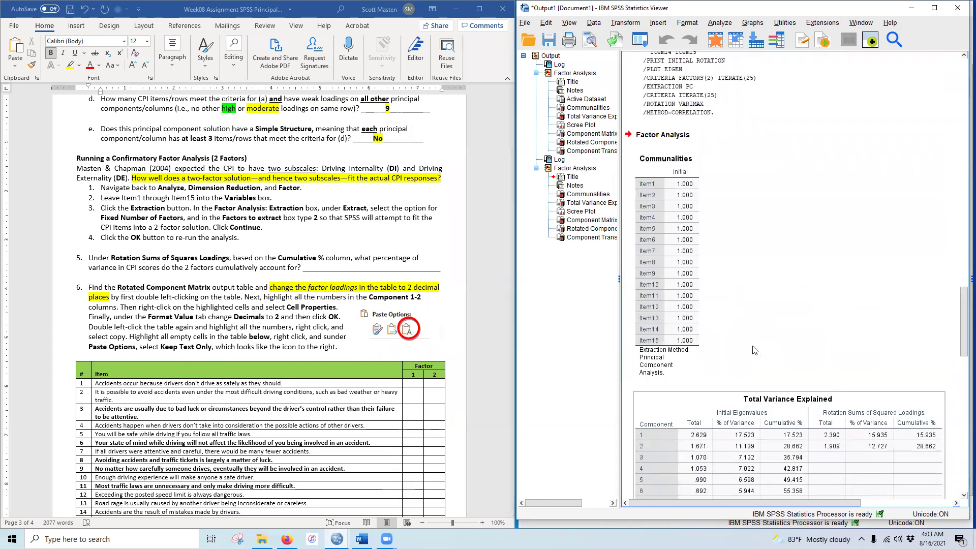
{"action": "scroll", "coordinate": [742, 351], "scroll_direction": "up", "scroll_amount": 3}
{"action": "scroll", "coordinate": [743, 356], "scroll_direction": "down", "scroll_amount": 2}
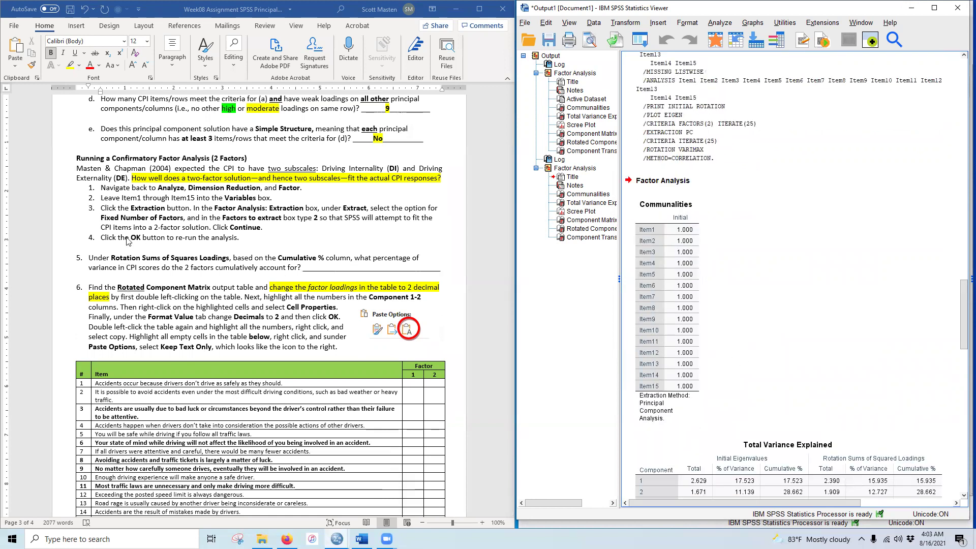
{"action": "scroll", "coordinate": [830, 313], "scroll_direction": "down", "scroll_amount": 1}
{"action": "scroll", "coordinate": [831, 313], "scroll_direction": "down", "scroll_amount": 2}
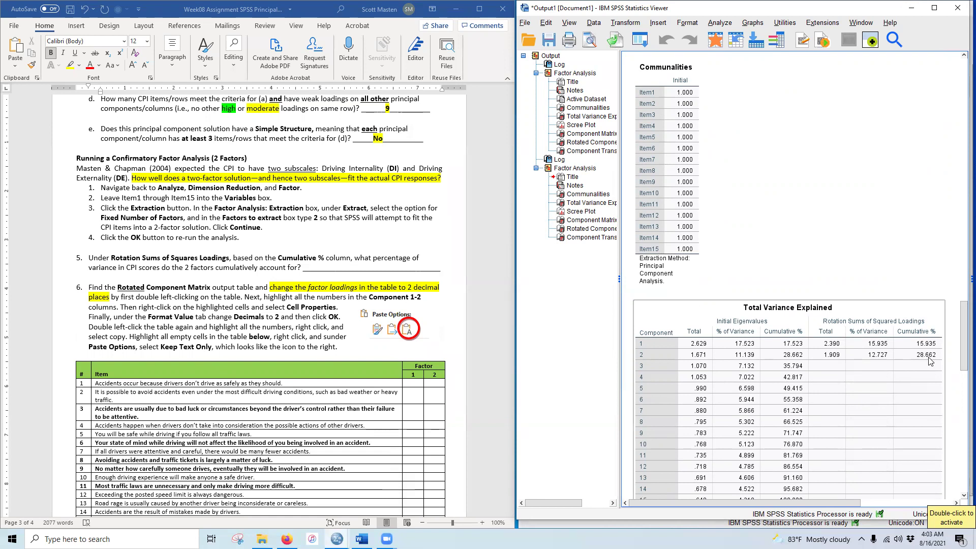
Step: Switch to the Word assignment and fill in the blank of question 5 with 28.7%, bold and highlighted yellow
{"action": "left_click", "coordinate": [348, 268]}
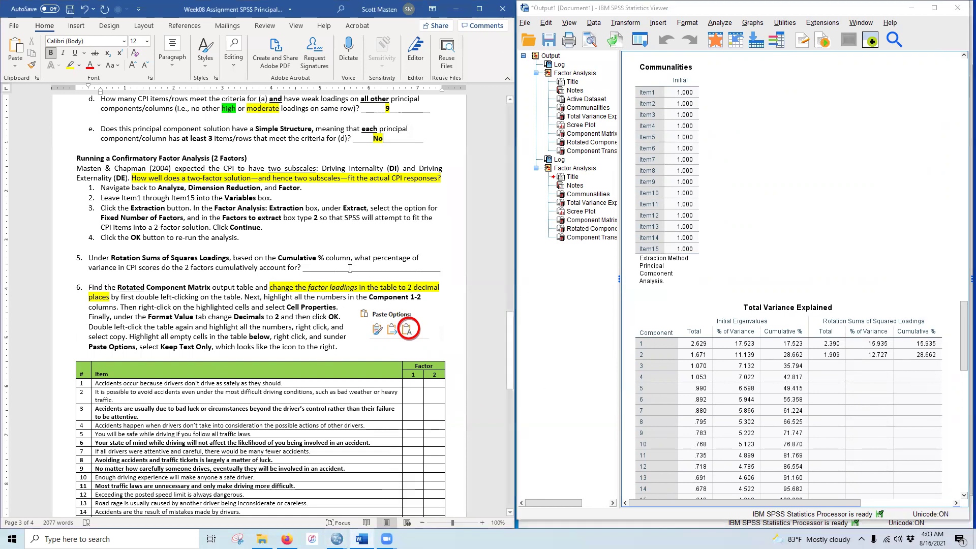
{"action": "type", "text": "28."}
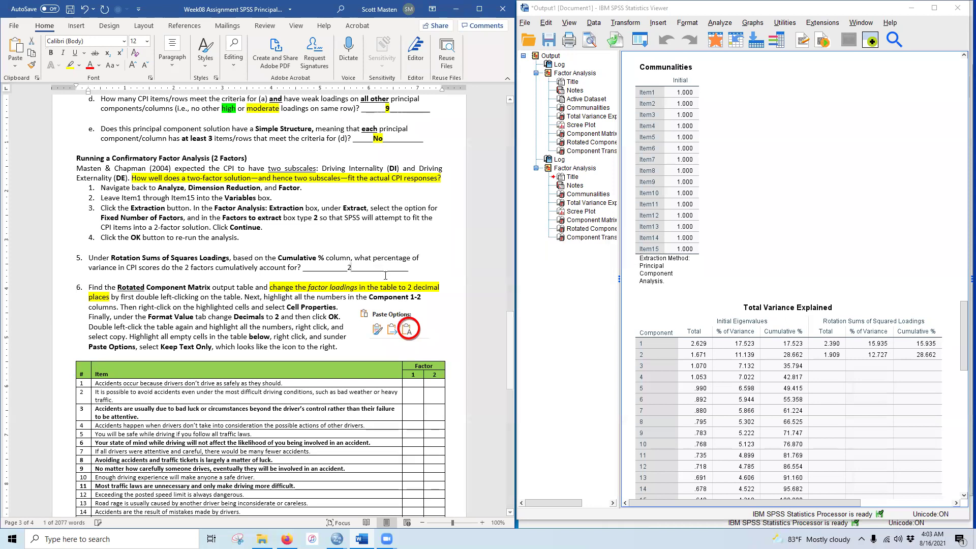
{"action": "type", "text": "7%"}
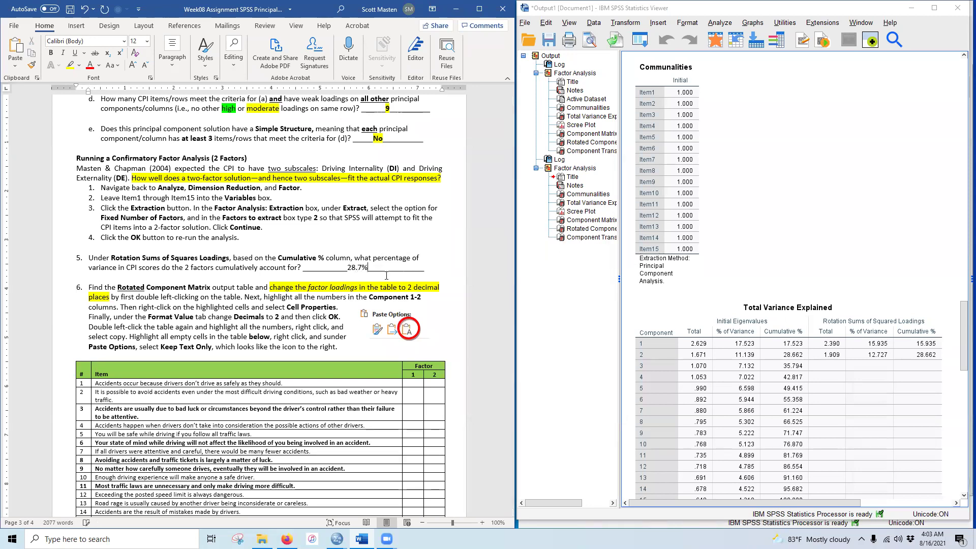
{"action": "left_click_drag", "start_coordinate": [347, 267], "coordinate": [367, 267]}
{"action": "left_click", "coordinate": [51, 53]}
{"action": "left_click", "coordinate": [71, 65]}
{"action": "scroll", "coordinate": [434, 337], "scroll_direction": "up", "scroll_amount": 12}
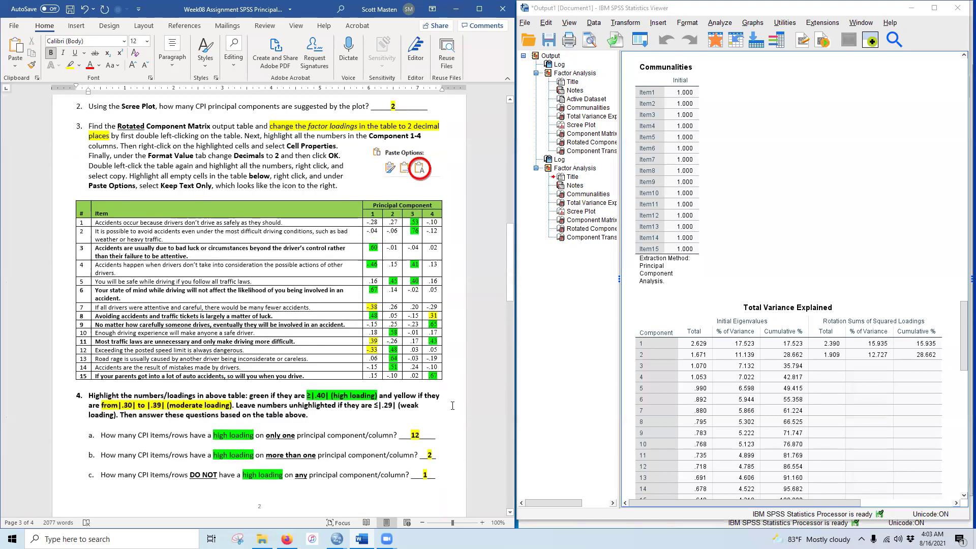
{"action": "scroll", "coordinate": [452, 405], "scroll_direction": "up", "scroll_amount": 3}
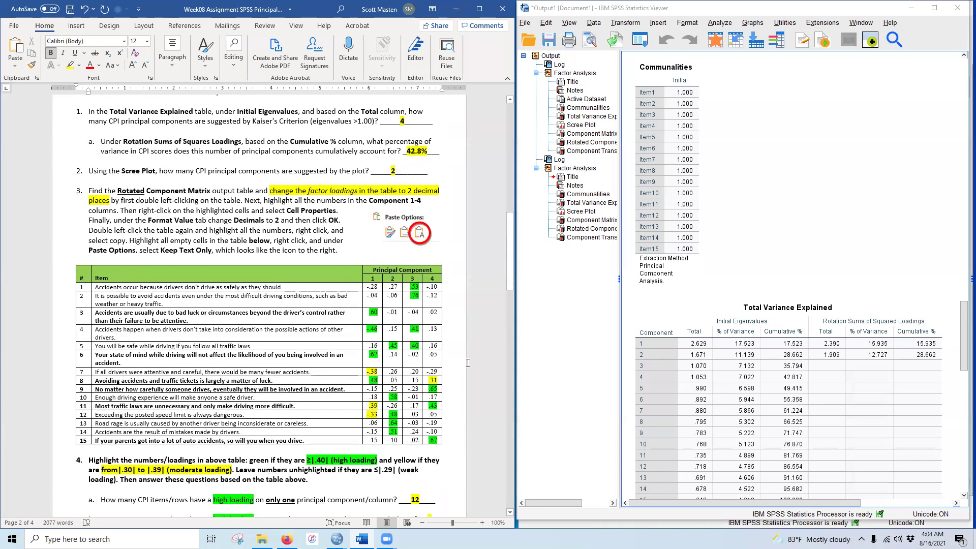
{"action": "scroll", "coordinate": [467, 363], "scroll_direction": "down", "scroll_amount": 20}
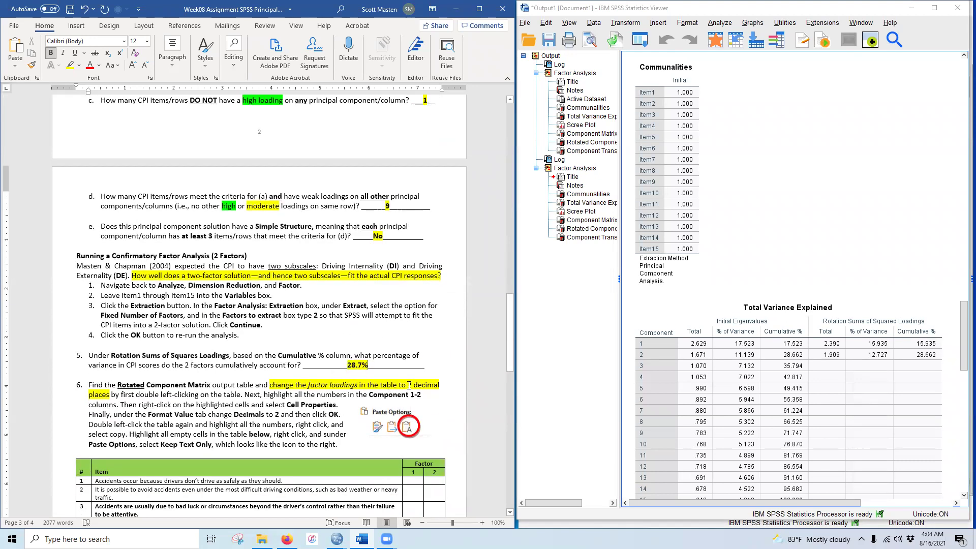
Step: Format all Component 1 and 2 loadings in the two-factor Rotated Component Matrix in SPSS to 2 decimals
{"action": "scroll", "coordinate": [402, 384], "scroll_direction": "down", "scroll_amount": 3}
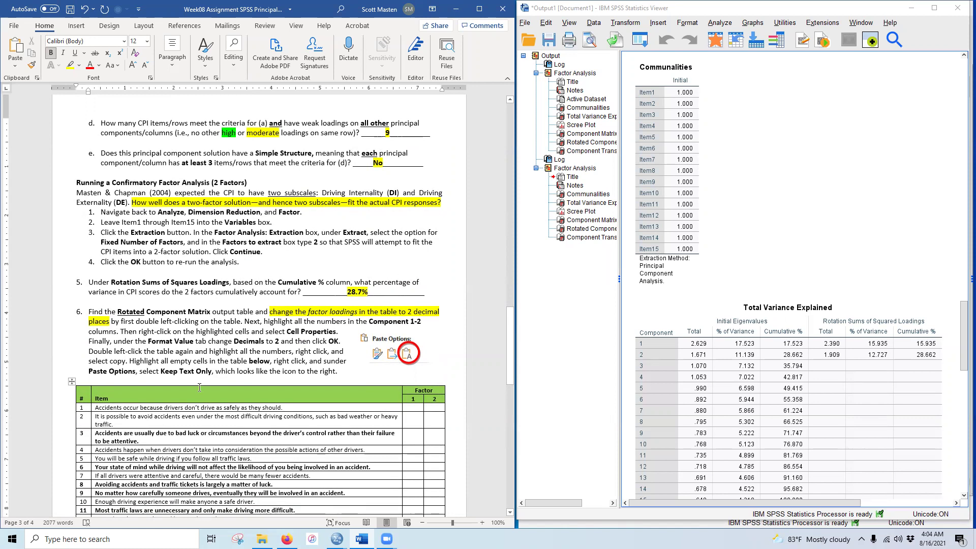
{"action": "scroll", "coordinate": [200, 388], "scroll_direction": "down", "scroll_amount": 3}
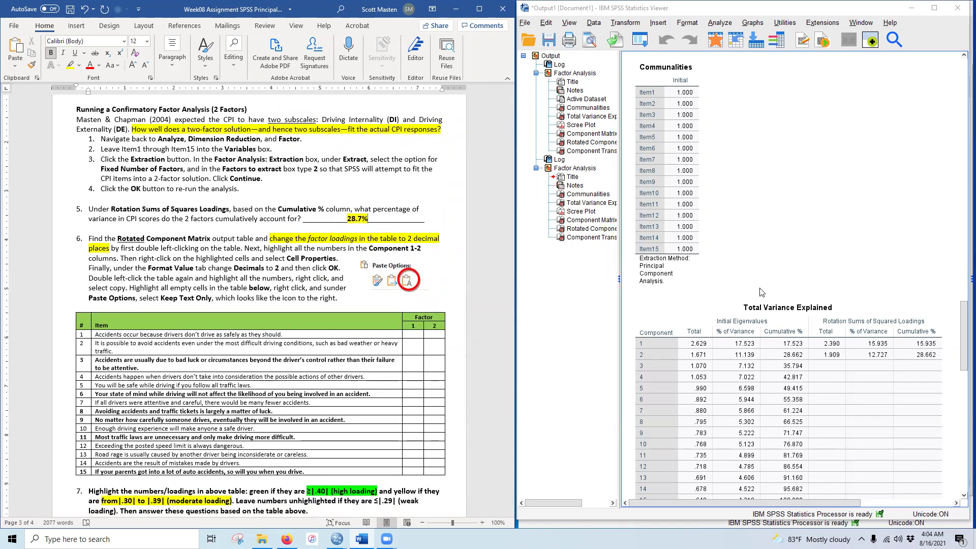
{"action": "scroll", "coordinate": [743, 252], "scroll_direction": "down", "scroll_amount": 15}
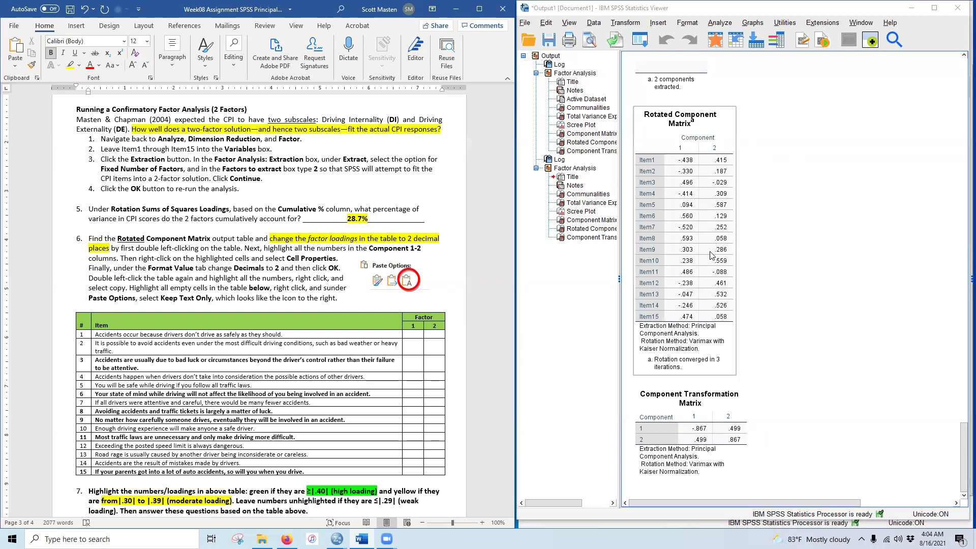
{"action": "double_click", "coordinate": [697, 242]}
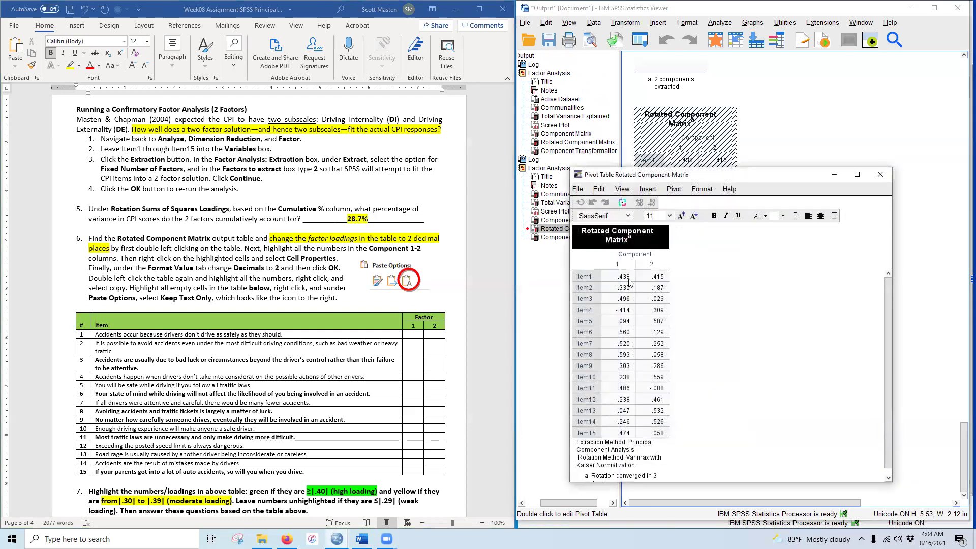
{"action": "left_click_drag", "start_coordinate": [617, 279], "coordinate": [653, 433]}
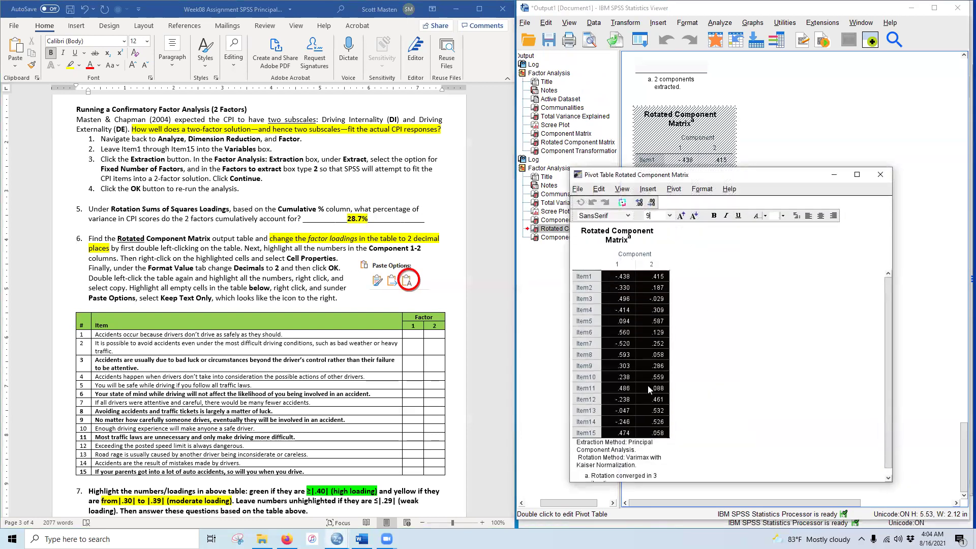
{"action": "right_click", "coordinate": [653, 281]}
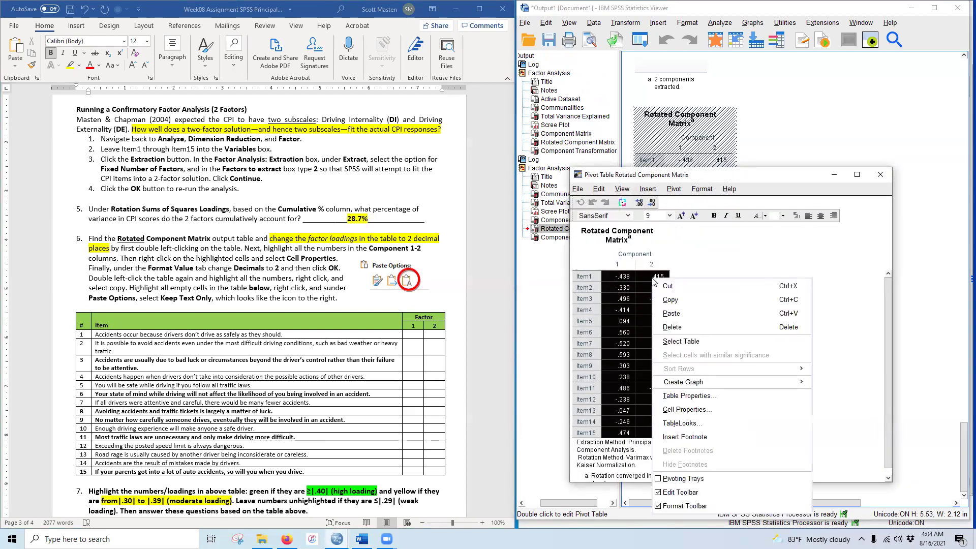
{"action": "left_click", "coordinate": [704, 410]}
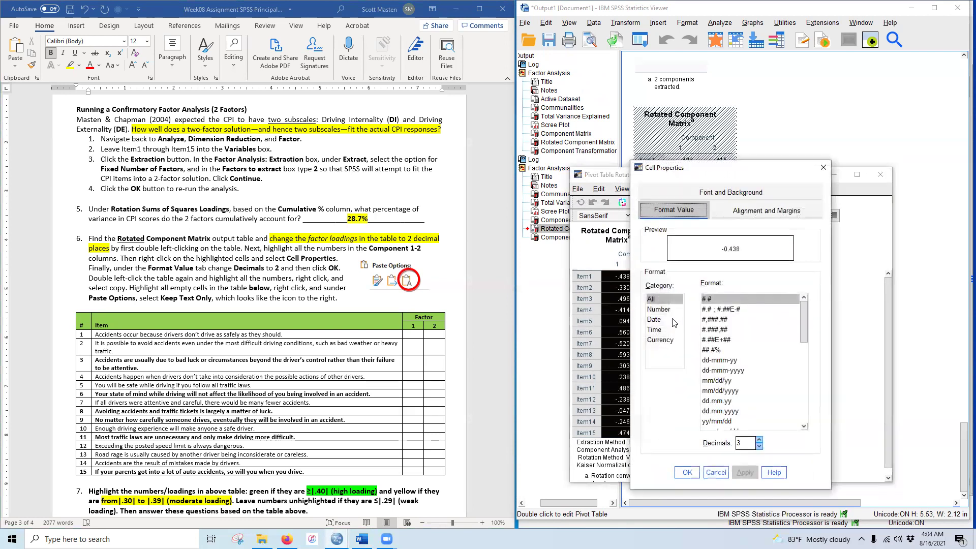
{"action": "left_click", "coordinate": [760, 446]}
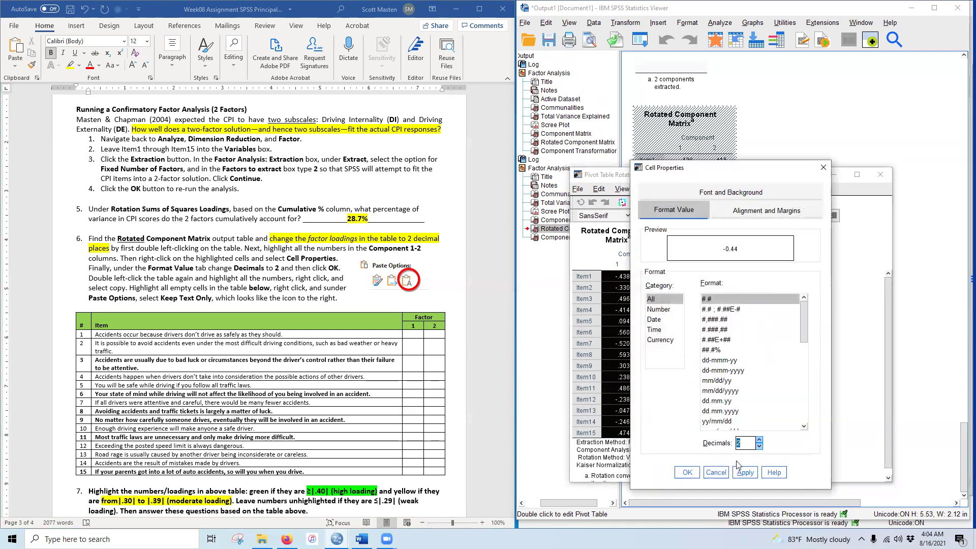
{"action": "left_click", "coordinate": [745, 472]}
{"action": "left_click", "coordinate": [687, 472]}
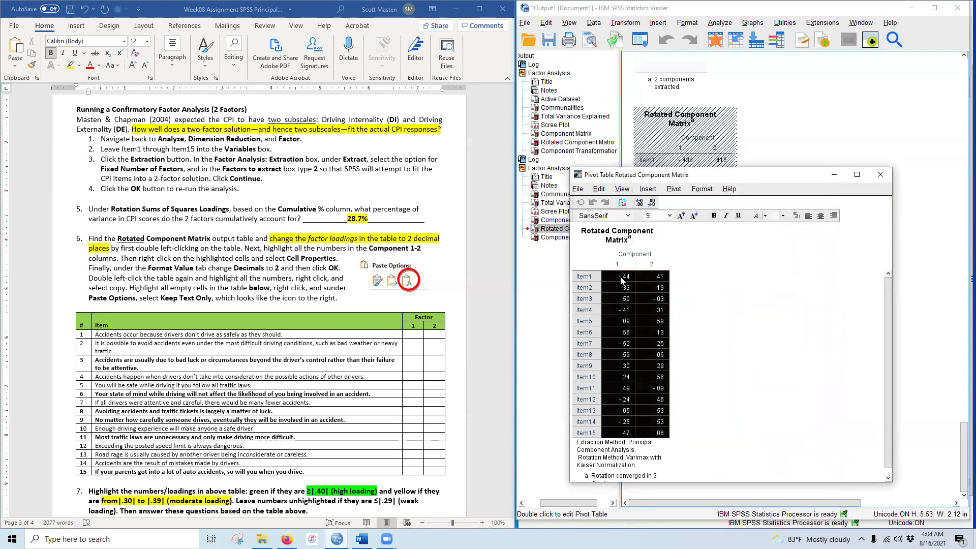
Step: Copy the rounded loadings into the empty Factor 1 and 2 cells of question 6's Word table as text only, and close the pivot table editor
{"action": "right_click", "coordinate": [621, 279]}
{"action": "left_click", "coordinate": [638, 299]}
{"action": "left_click_drag", "start_coordinate": [411, 336], "coordinate": [433, 469]}
{"action": "right_click", "coordinate": [415, 335]}
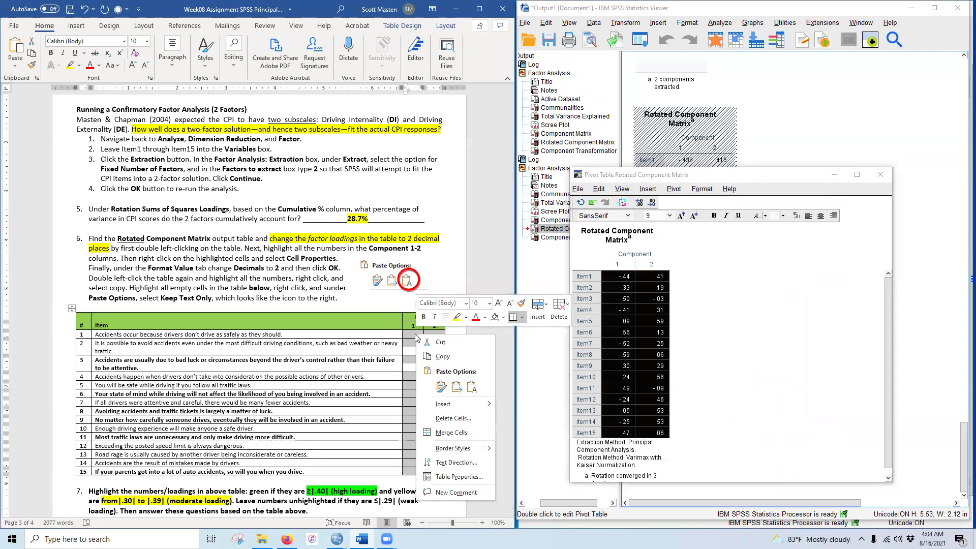
{"action": "left_click", "coordinate": [472, 387]}
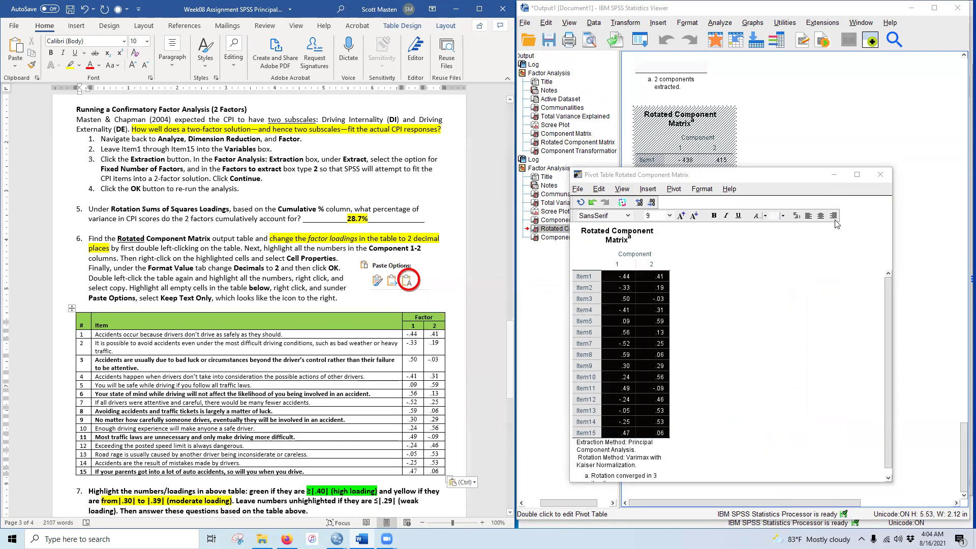
{"action": "left_click", "coordinate": [880, 174]}
Step: Highlight green the high loadings of items 1 (both factors), 3 and 4 (Factor 1) in the two-factor table
{"action": "scroll", "coordinate": [371, 434], "scroll_direction": "down", "scroll_amount": 6}
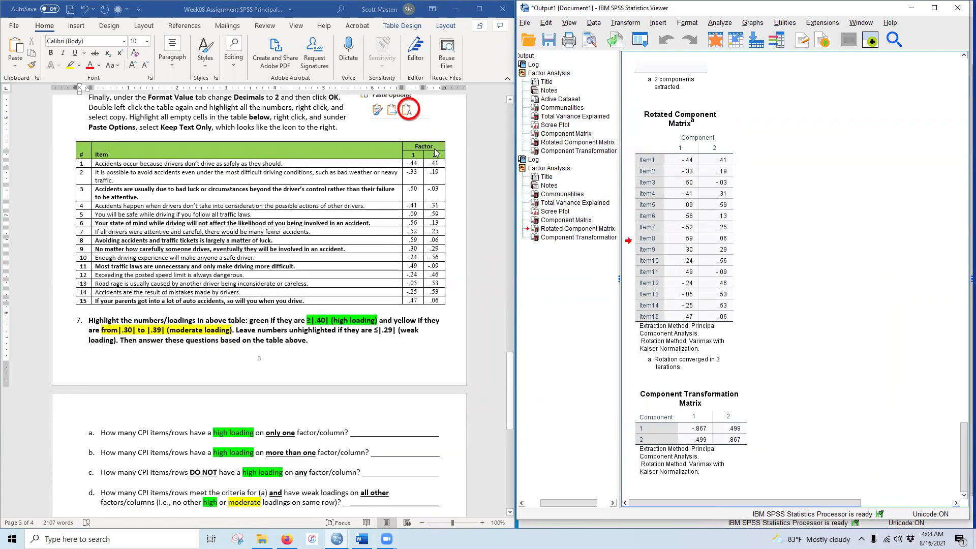
{"action": "scroll", "coordinate": [402, 308], "scroll_direction": "up", "scroll_amount": 8}
{"action": "scroll", "coordinate": [402, 308], "scroll_direction": "up", "scroll_amount": 15}
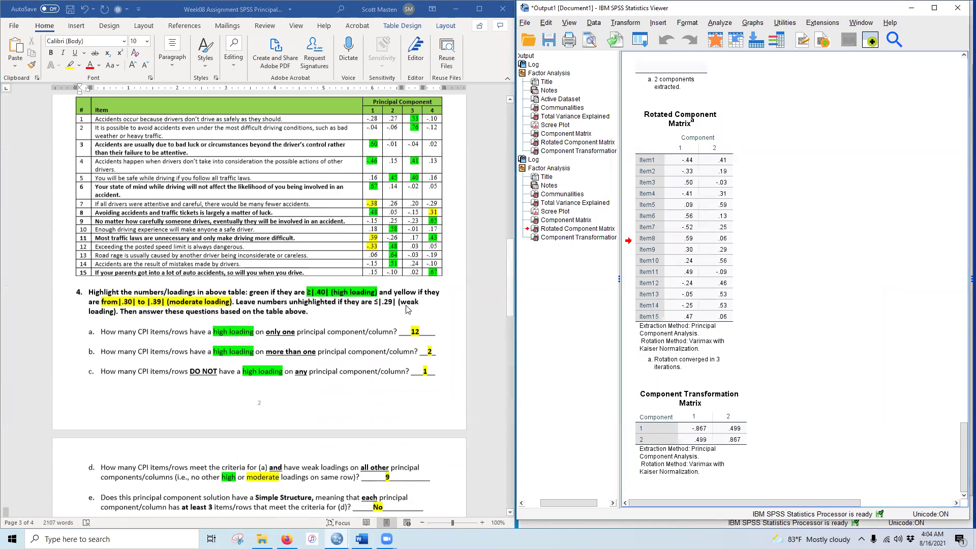
{"action": "scroll", "coordinate": [441, 344], "scroll_direction": "down", "scroll_amount": 20}
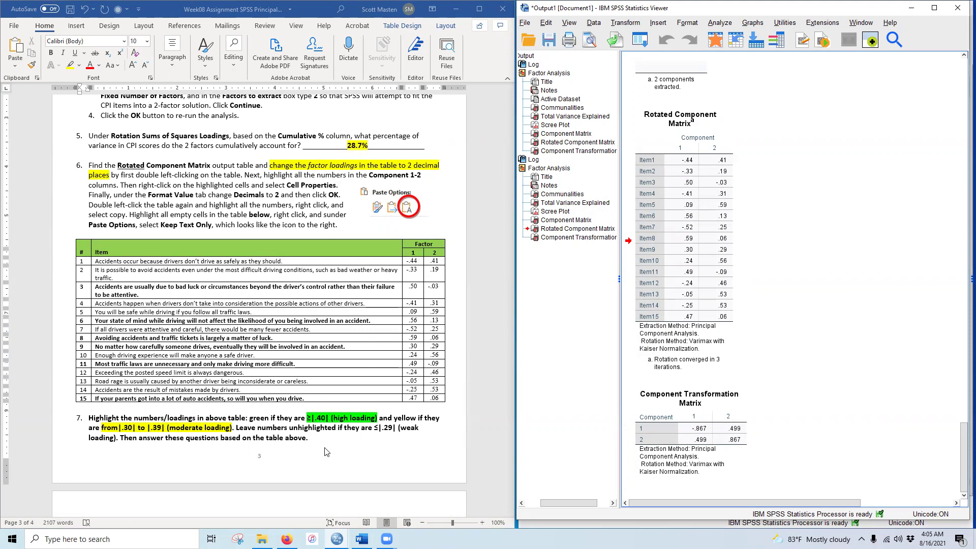
{"action": "left_click", "coordinate": [414, 262]}
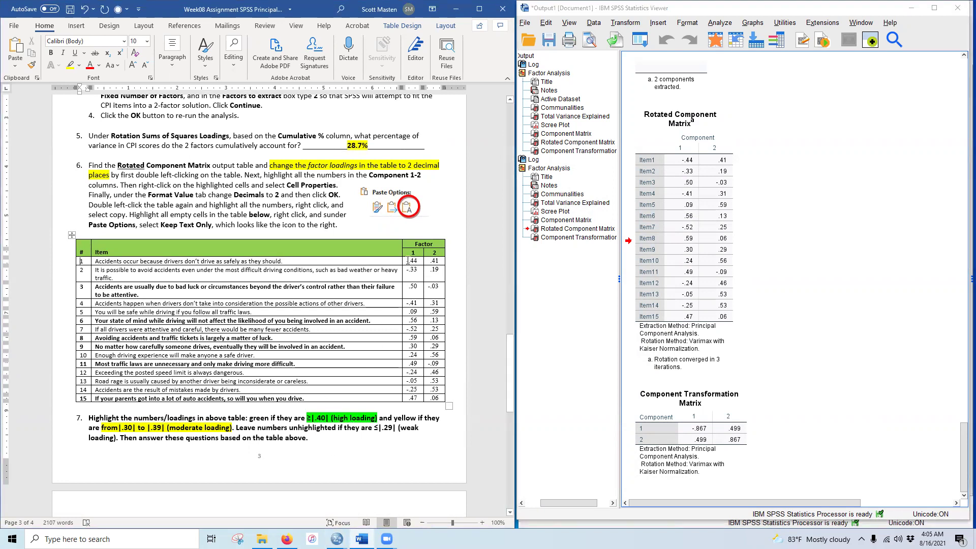
{"action": "key", "text": "ctrl+v"}
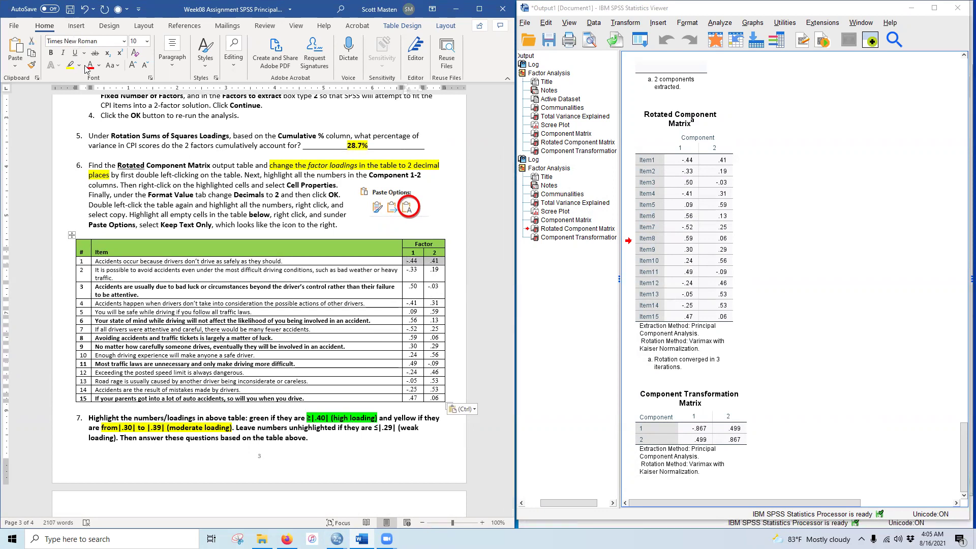
{"action": "left_click", "coordinate": [80, 66]}
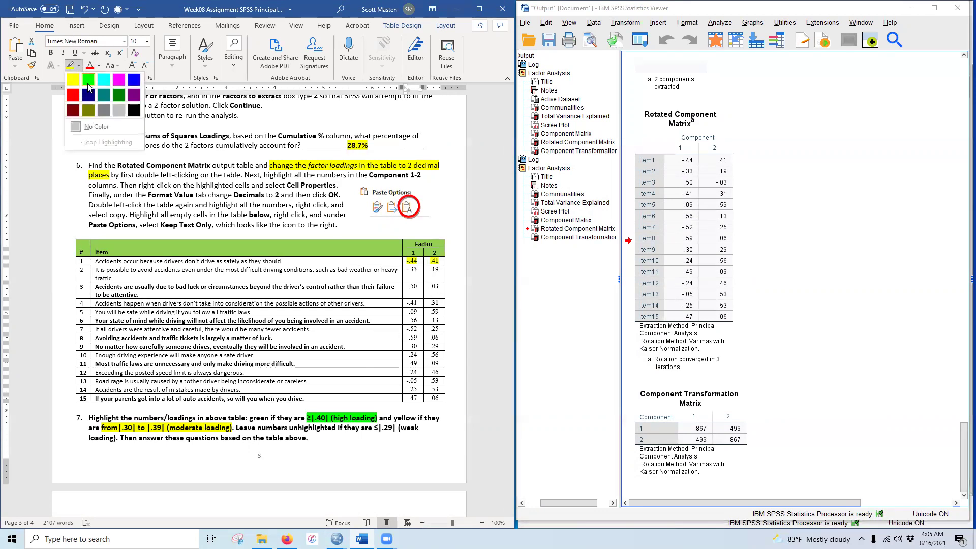
{"action": "left_click", "coordinate": [88, 79]}
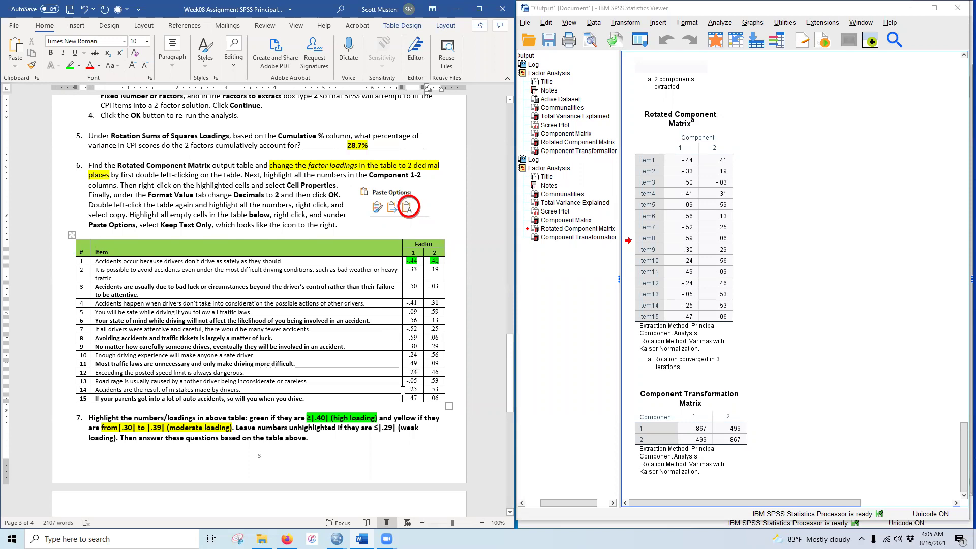
{"action": "left_click_drag", "start_coordinate": [408, 287], "coordinate": [415, 286]}
{"action": "left_click", "coordinate": [71, 65]}
{"action": "left_click_drag", "start_coordinate": [406, 303], "coordinate": [418, 303]}
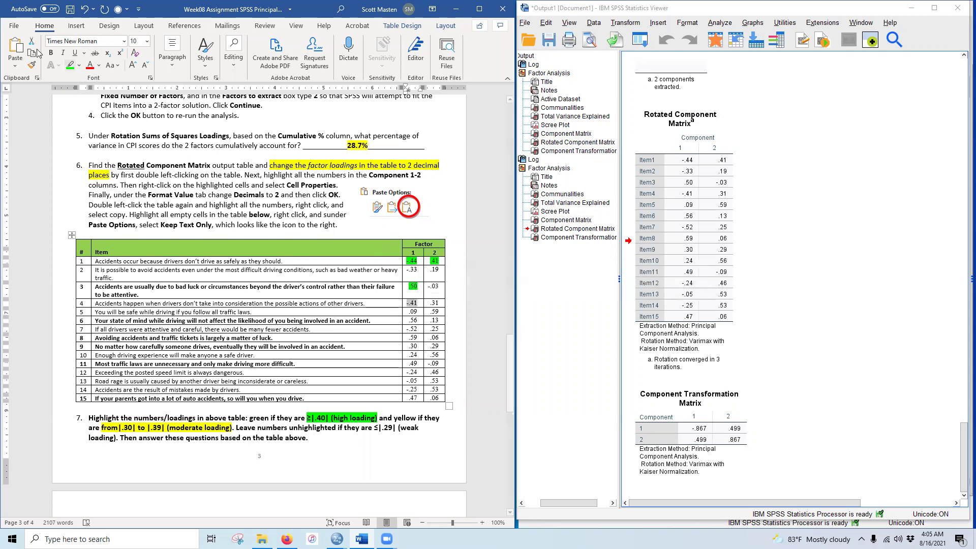
{"action": "left_click", "coordinate": [71, 65]}
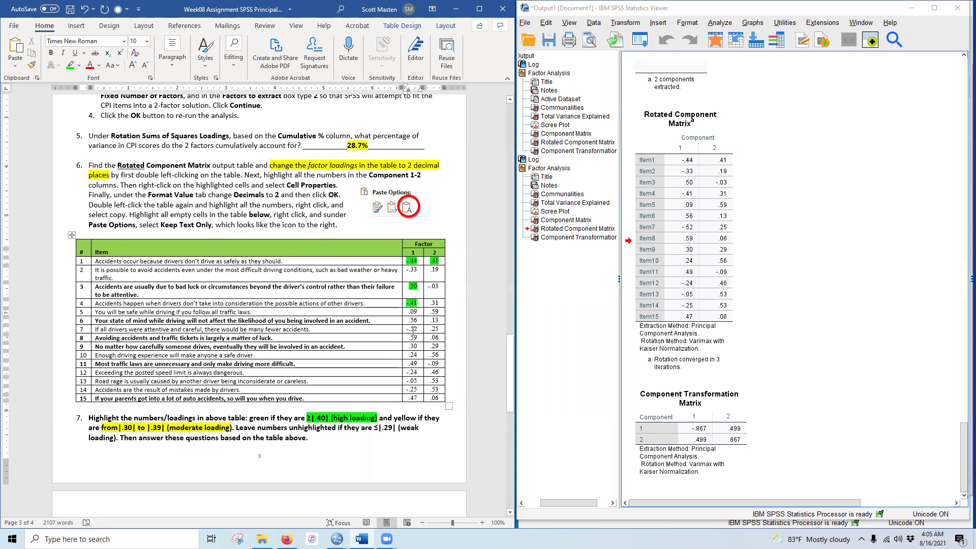
Step: Highlight green item 5's Factor 2 loading and the Factor 1 loadings of items 6, 7 and 8
{"action": "mouse_move", "coordinate": [429, 312]}
{"action": "left_mouse_down"}
{"action": "mouse_move", "coordinate": [439, 312]}
{"action": "mouse_move", "coordinate": [421, 320]}
{"action": "left_mouse_up"}
{"action": "left_click", "coordinate": [70, 65]}
{"action": "left_click", "coordinate": [71, 66]}
{"action": "left_click_drag", "start_coordinate": [407, 329], "coordinate": [418, 329]}
{"action": "left_click", "coordinate": [70, 66]}
{"action": "left_click_drag", "start_coordinate": [408, 338], "coordinate": [417, 338]}
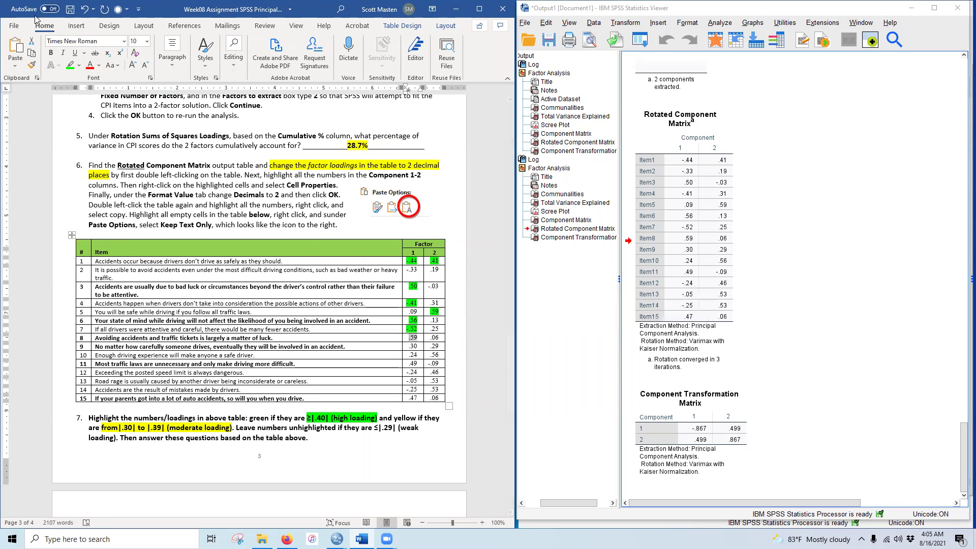
{"action": "left_click", "coordinate": [67, 64]}
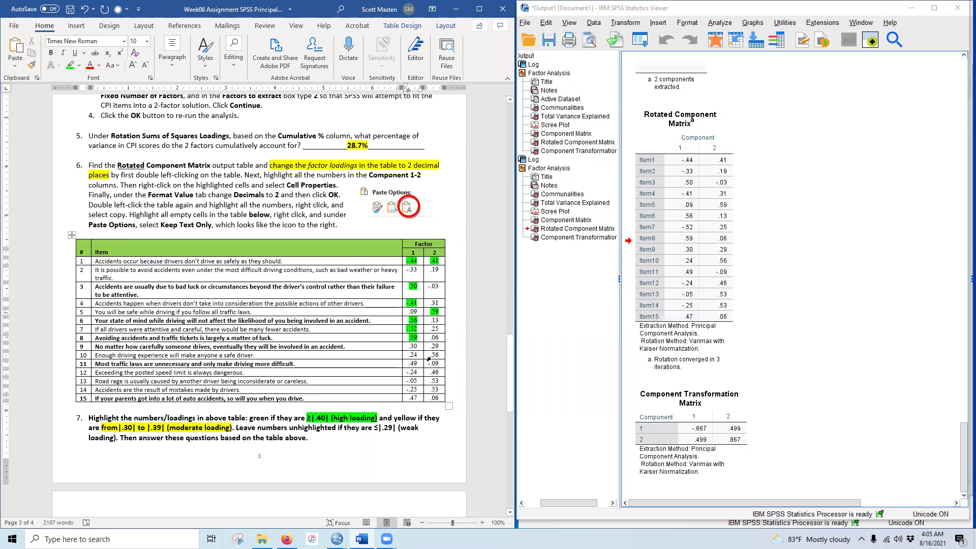
Step: Highlight green the Factor 2 loadings of items 10, 12, 13 and 14 and the Factor 1 loadings of items 11 and 15
{"action": "left_click_drag", "start_coordinate": [429, 355], "coordinate": [440, 354]}
{"action": "left_click", "coordinate": [66, 65]}
{"action": "left_click_drag", "start_coordinate": [409, 364], "coordinate": [437, 389]}
{"action": "left_click", "coordinate": [69, 65]}
{"action": "left_click", "coordinate": [70, 65]}
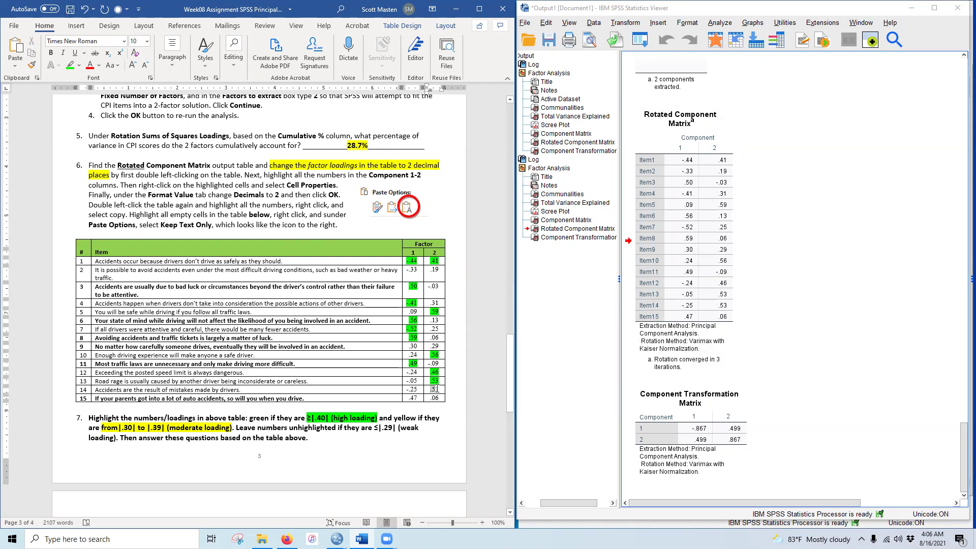
{"action": "left_click", "coordinate": [70, 65]}
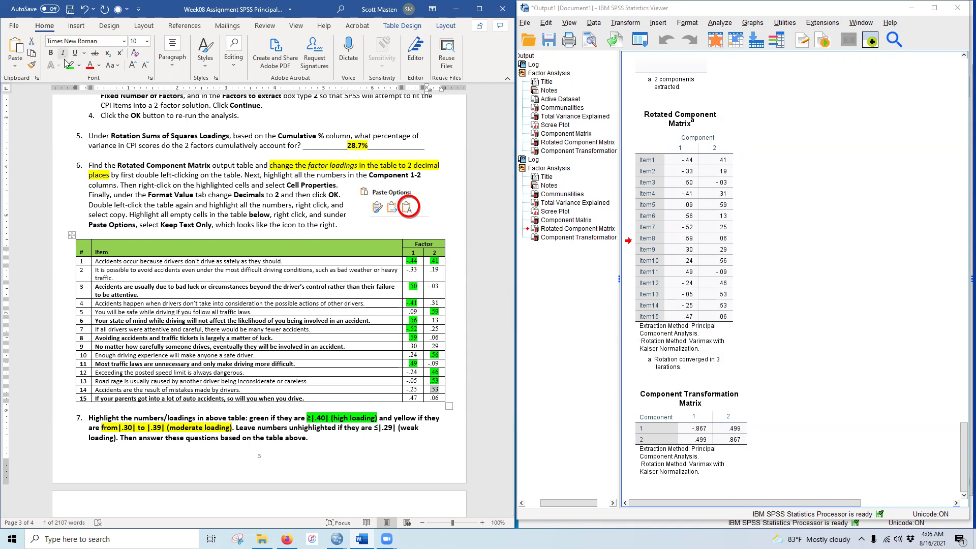
{"action": "left_click_drag", "start_coordinate": [409, 398], "coordinate": [418, 398]}
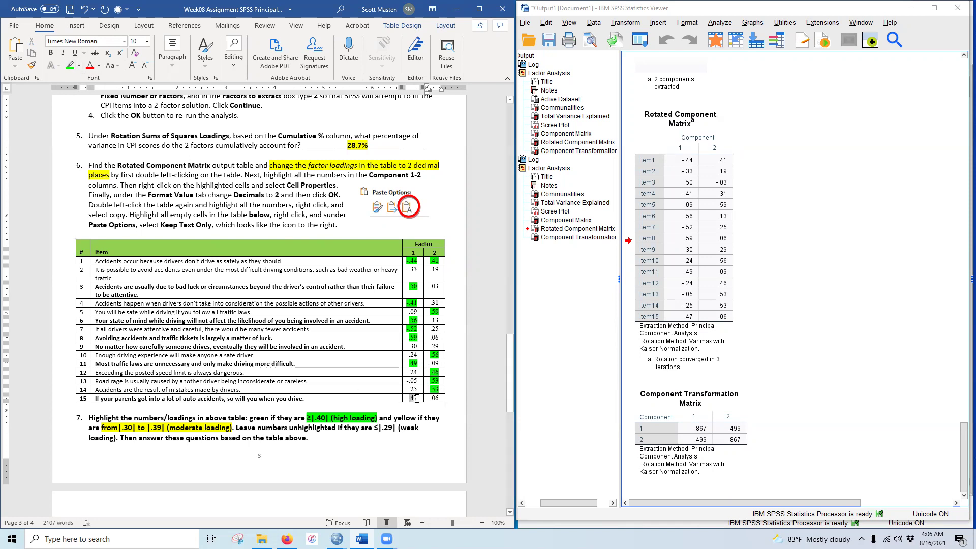
{"action": "left_click", "coordinate": [70, 65]}
Step: Highlight yellow the moderate loadings: items 2 and 9 on Factor 1 and item 4 on Factor 2
{"action": "left_click_drag", "start_coordinate": [407, 268], "coordinate": [418, 269]}
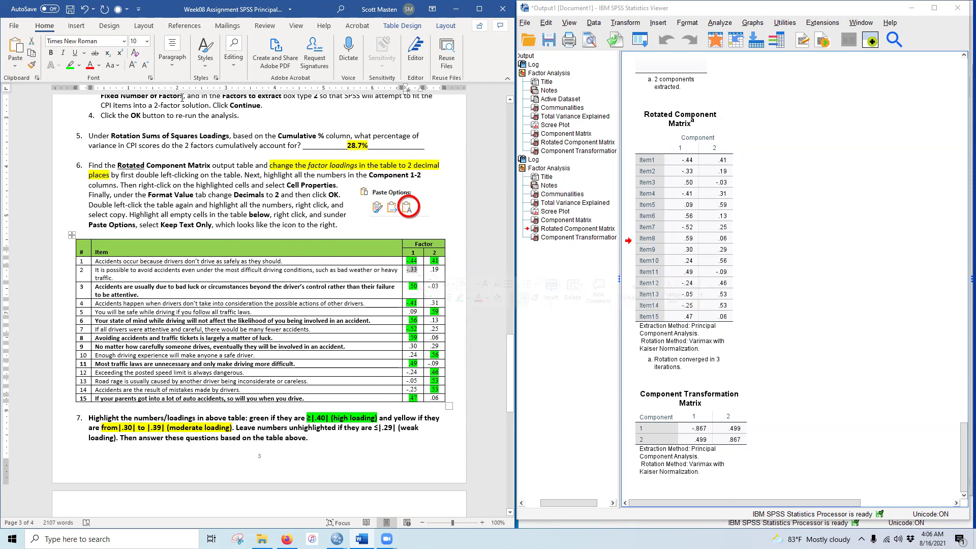
{"action": "left_click", "coordinate": [81, 65]}
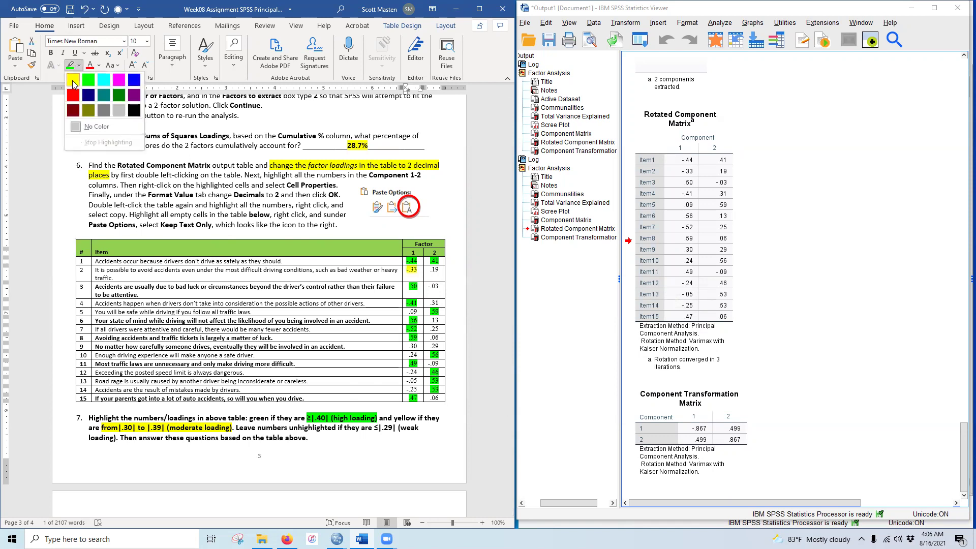
{"action": "left_click", "coordinate": [72, 82]}
{"action": "left_click", "coordinate": [439, 273]}
{"action": "left_click_drag", "start_coordinate": [432, 303], "coordinate": [440, 302]}
{"action": "left_click", "coordinate": [70, 66]}
{"action": "left_click", "coordinate": [433, 369]}
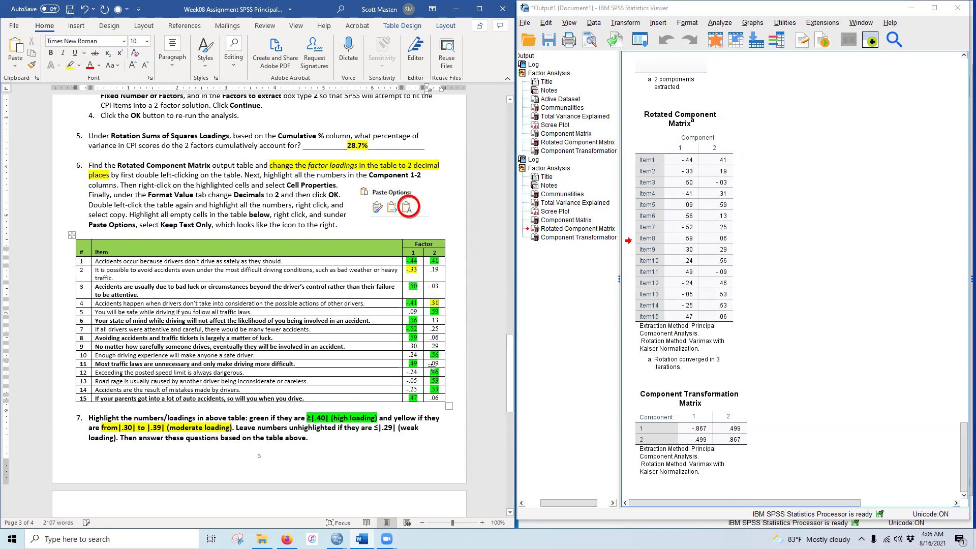
{"action": "left_click_drag", "start_coordinate": [408, 348], "coordinate": [420, 348]}
{"action": "left_click", "coordinate": [71, 65]}
{"action": "left_click", "coordinate": [438, 406]}
Step: Fill in the blank of question 7a with 12, bold and highlighted yellow
{"action": "scroll", "coordinate": [347, 388], "scroll_direction": "down", "scroll_amount": 5}
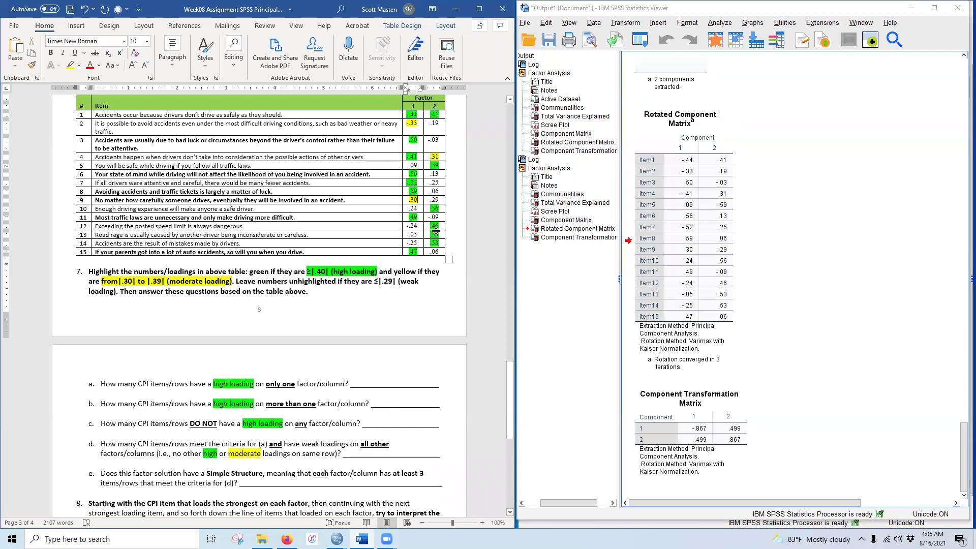
{"action": "left_click", "coordinate": [391, 383]}
{"action": "type", "text": "1"}
{"action": "double_click", "coordinate": [392, 383]}
{"action": "left_click", "coordinate": [51, 53]}
{"action": "left_click", "coordinate": [71, 65]}
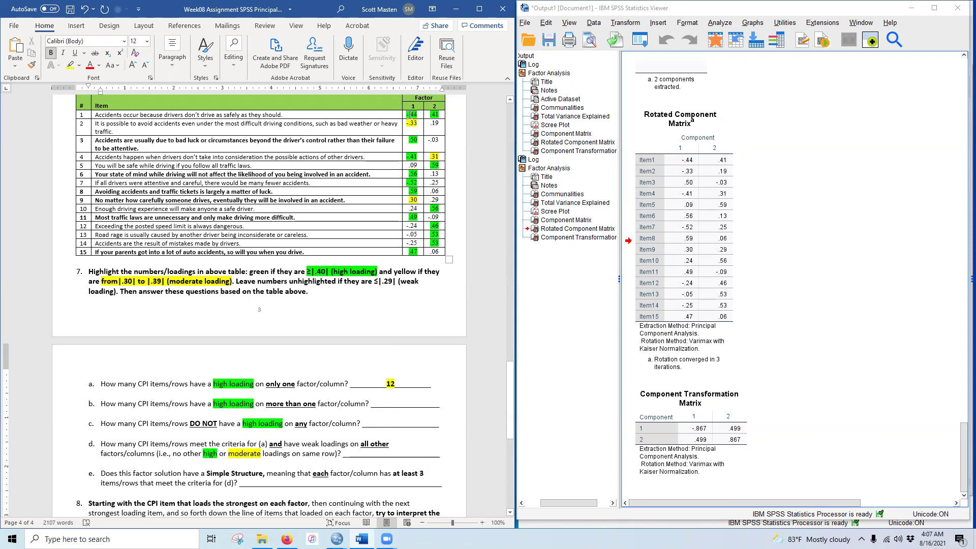
Step: Fill in the blank of question 7b with 1, bold and highlighted yellow
{"action": "left_click_drag", "start_coordinate": [428, 115], "coordinate": [410, 115]}
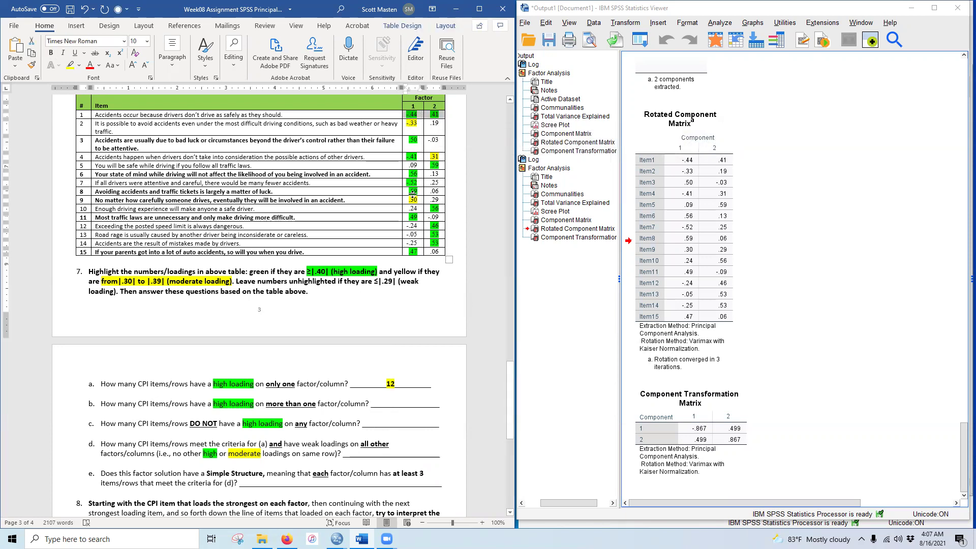
{"action": "left_click", "coordinate": [395, 403]}
{"action": "double_click", "coordinate": [398, 403]}
{"action": "left_click", "coordinate": [70, 66]}
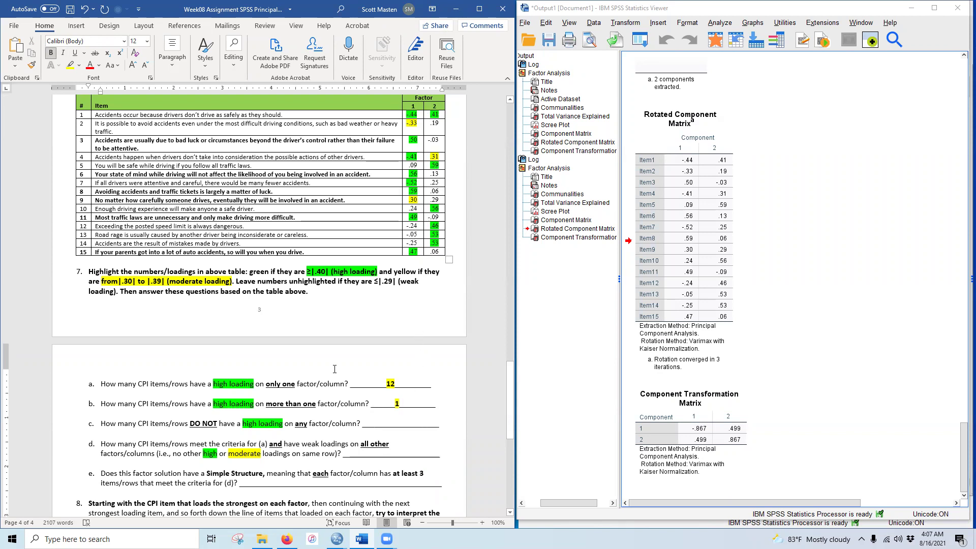
Step: Fill in the blank of question 7c with 2, bold and highlighted yellow
{"action": "scroll", "coordinate": [244, 386], "scroll_direction": "down", "scroll_amount": 1}
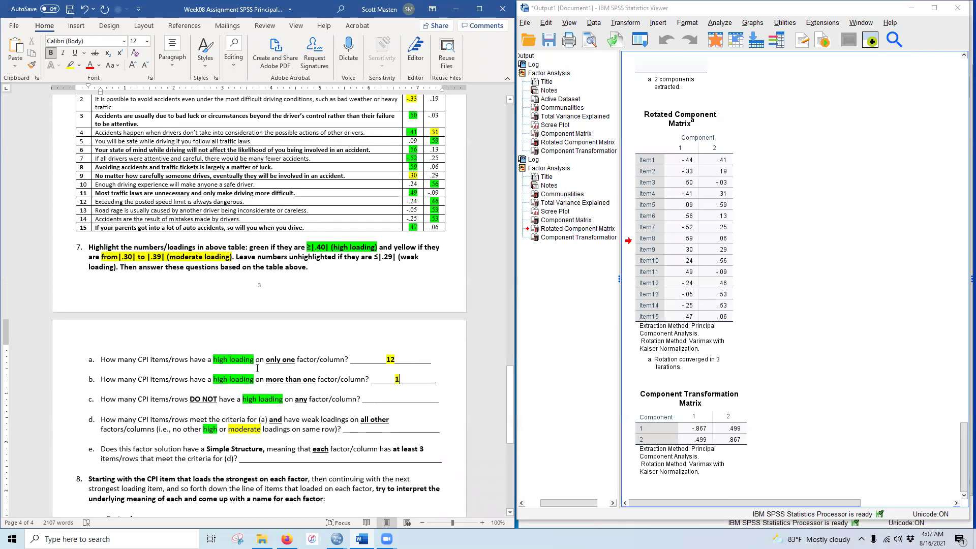
{"action": "scroll", "coordinate": [257, 368], "scroll_direction": "up", "scroll_amount": 3}
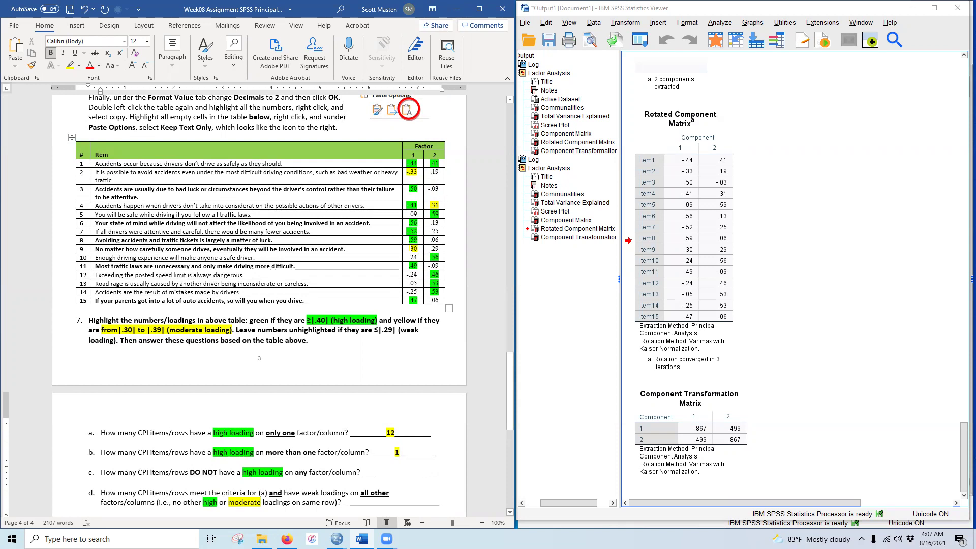
{"action": "scroll", "coordinate": [348, 379], "scroll_direction": "down", "scroll_amount": 2}
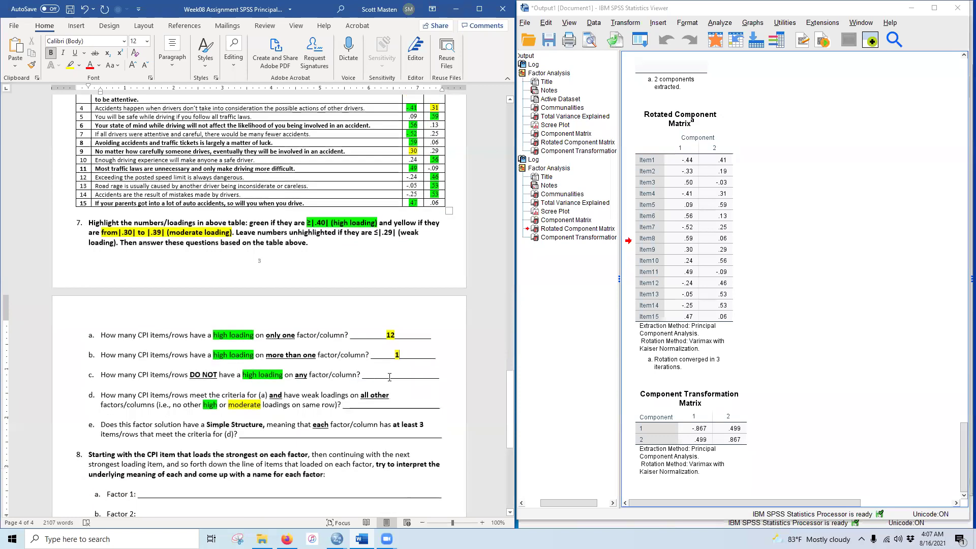
{"action": "left_click_drag", "start_coordinate": [390, 375], "coordinate": [400, 376]}
{"action": "type", "text": "2"}
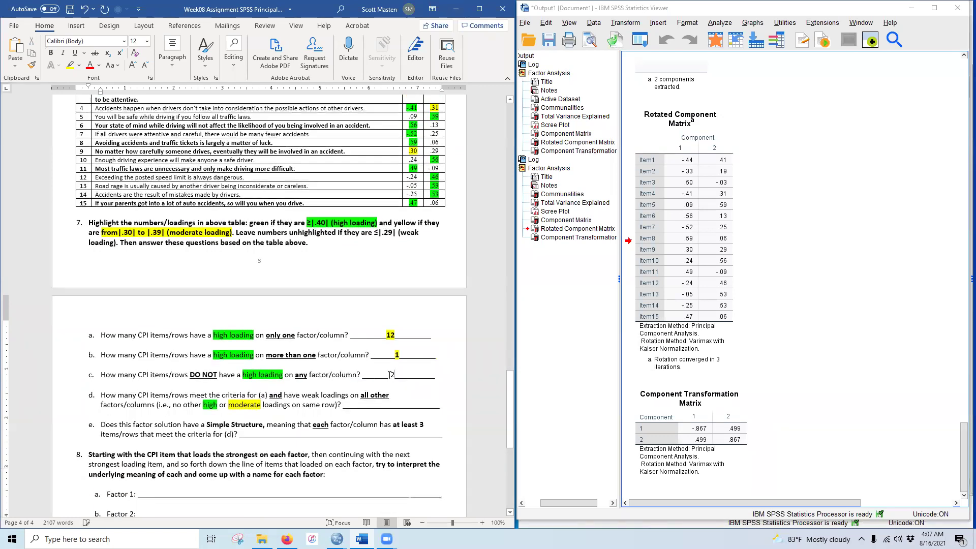
{"action": "left_click", "coordinate": [52, 53]}
{"action": "left_click", "coordinate": [74, 65]}
{"action": "left_click", "coordinate": [351, 230]}
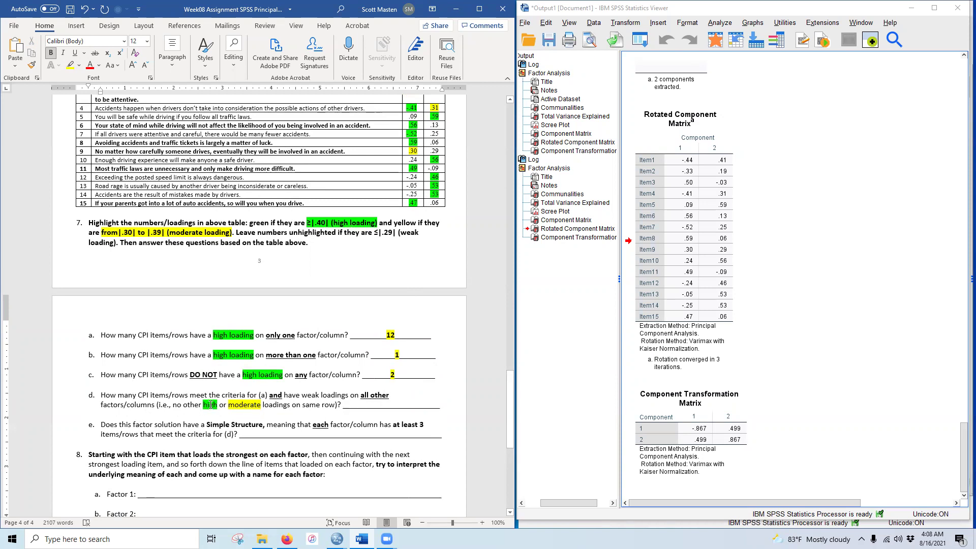
Step: Fill in the blank of question 7d with 11, bold and highlighted yellow
{"action": "scroll", "coordinate": [271, 433], "scroll_direction": "up", "scroll_amount": 4}
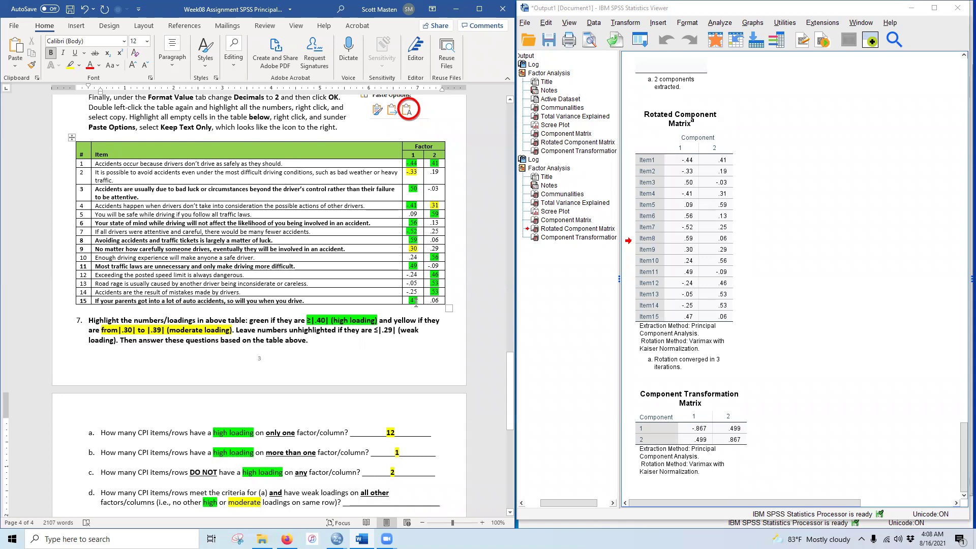
{"action": "scroll", "coordinate": [413, 305], "scroll_direction": "down", "scroll_amount": 3}
{"action": "left_click", "coordinate": [394, 405]}
{"action": "type", "text": "11"}
{"action": "double_click", "coordinate": [395, 404]}
{"action": "left_click", "coordinate": [51, 52]}
{"action": "left_click", "coordinate": [73, 64]}
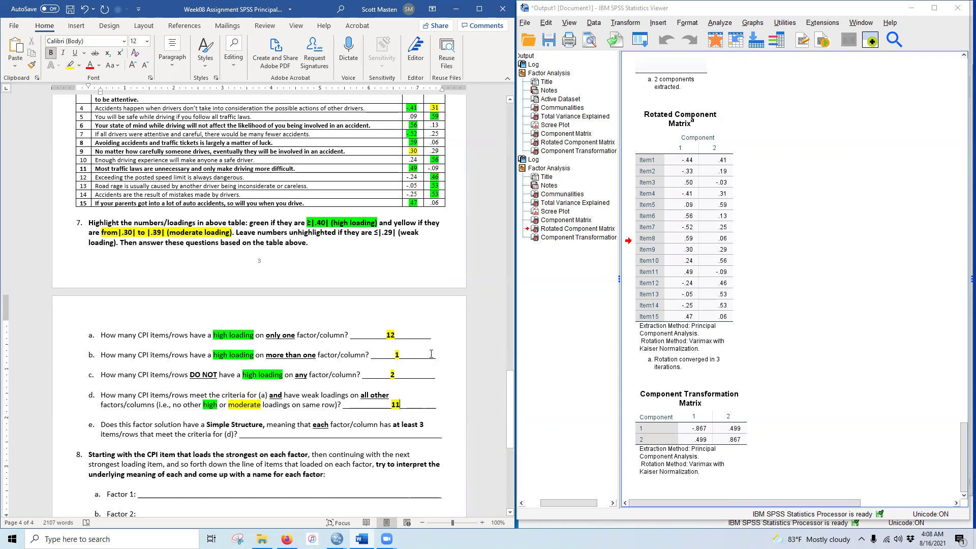
Step: Check in the loadings table which items on each factor meet the criteria of question 7d
{"action": "scroll", "coordinate": [414, 404], "scroll_direction": "up", "scroll_amount": 3}
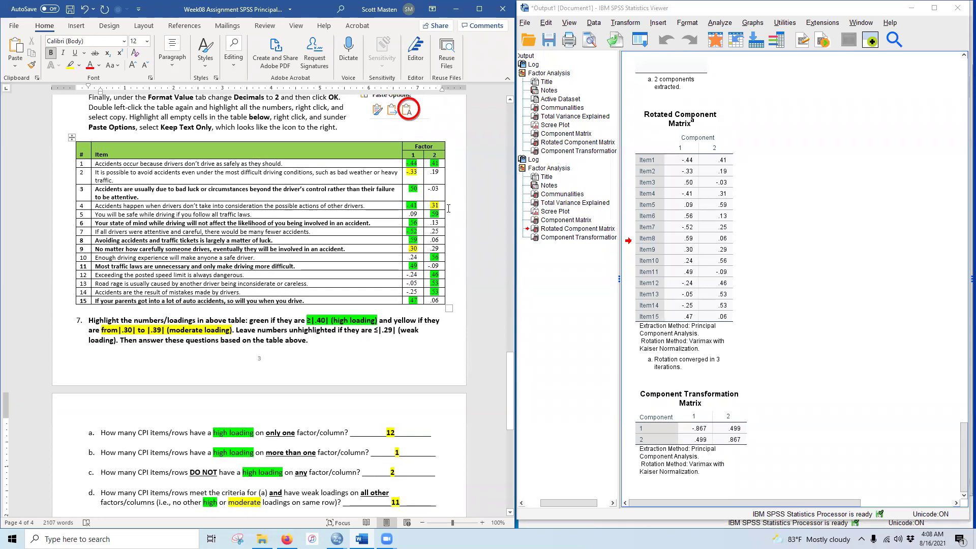
{"action": "scroll", "coordinate": [462, 369], "scroll_direction": "down", "scroll_amount": 5}
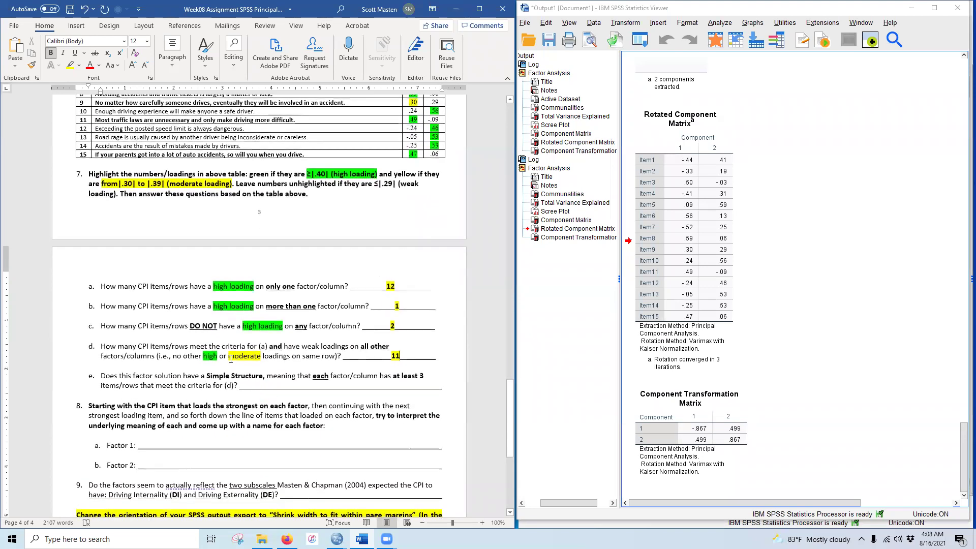
{"action": "scroll", "coordinate": [432, 254], "scroll_direction": "up", "scroll_amount": 6}
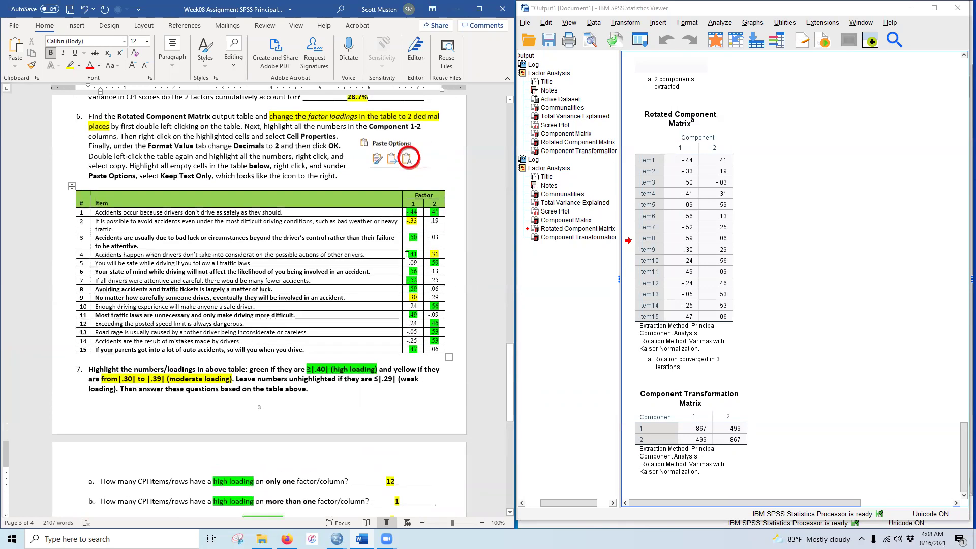
{"action": "left_click_drag", "start_coordinate": [440, 253], "coordinate": [439, 253]}
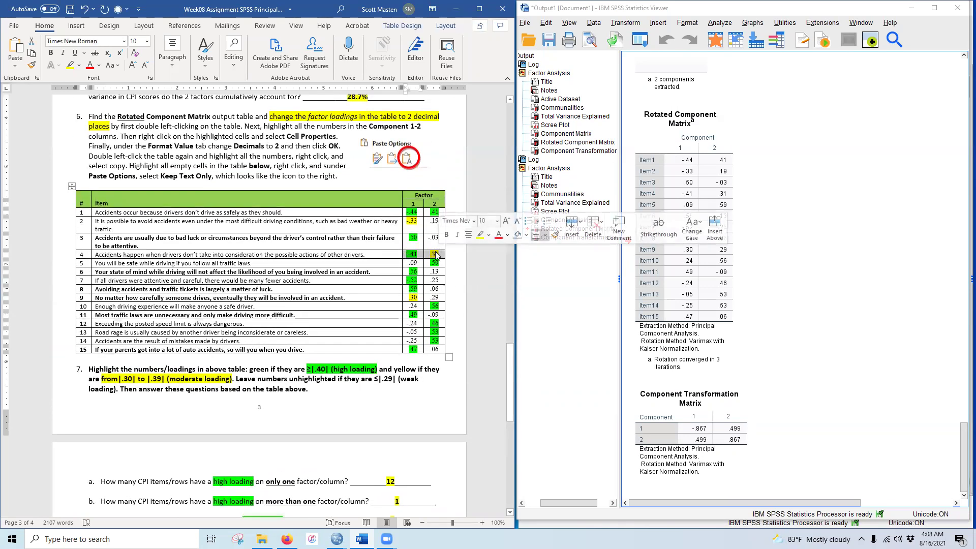
{"action": "left_click", "coordinate": [353, 237]}
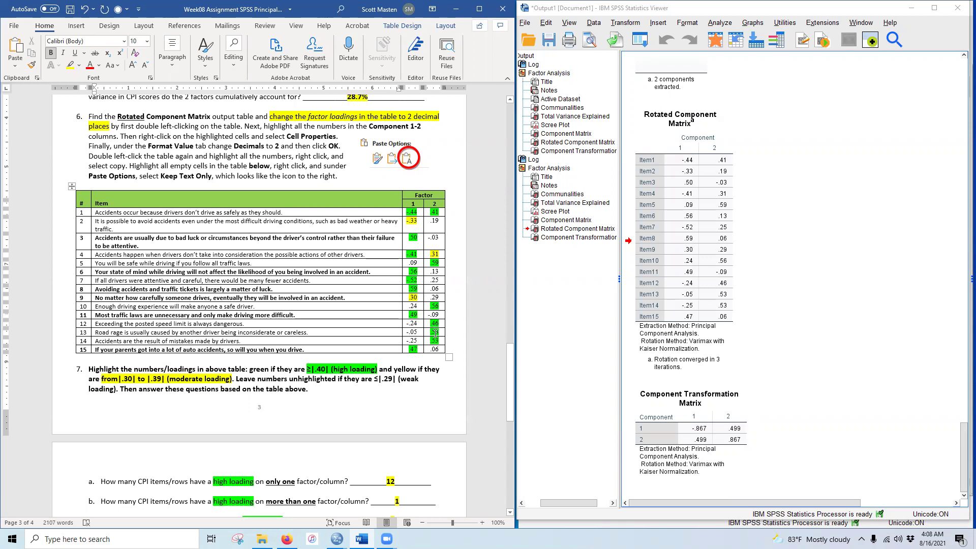
{"action": "scroll", "coordinate": [364, 362], "scroll_direction": "down", "scroll_amount": 1}
{"action": "scroll", "coordinate": [364, 362], "scroll_direction": "down", "scroll_amount": 8}
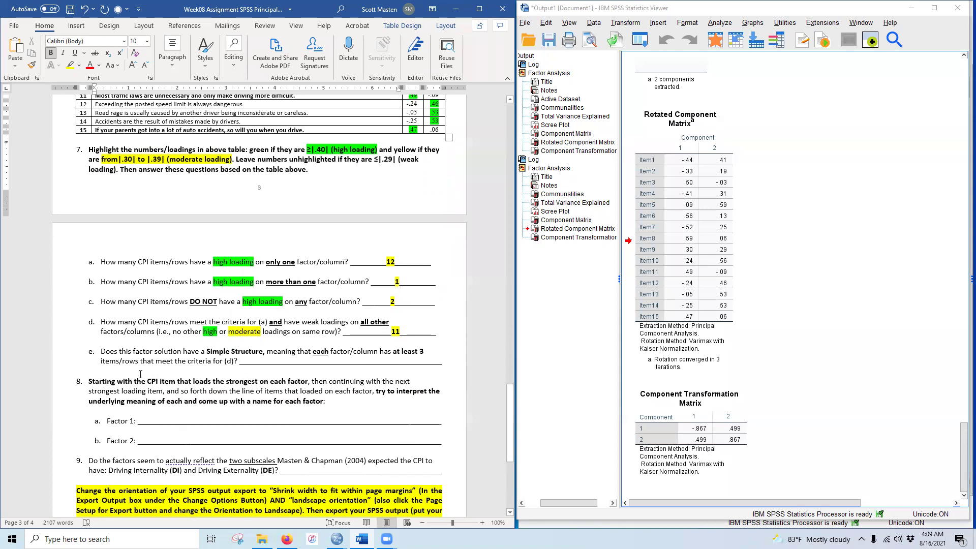
{"action": "scroll", "coordinate": [389, 389], "scroll_direction": "up", "scroll_amount": 8}
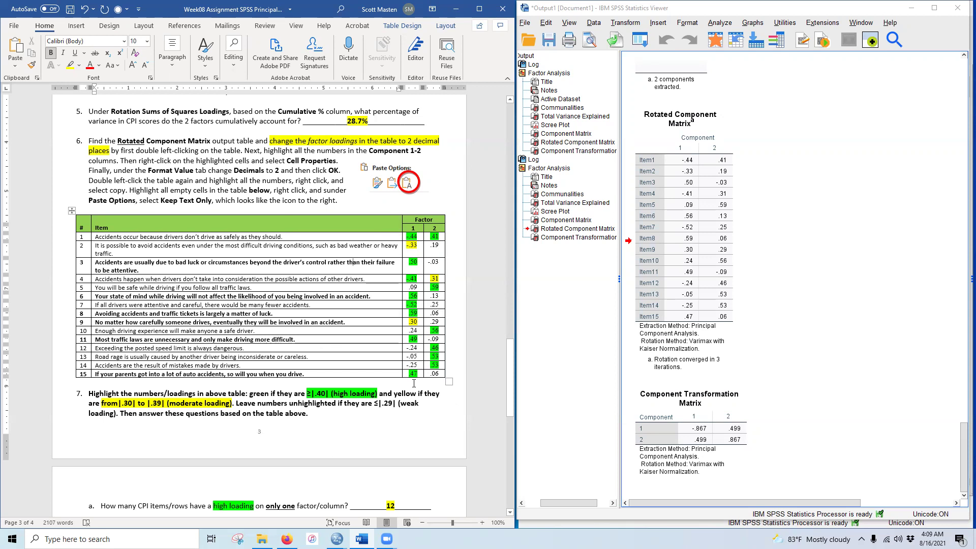
{"action": "scroll", "coordinate": [340, 432], "scroll_direction": "down", "scroll_amount": 1}
{"action": "scroll", "coordinate": [341, 432], "scroll_direction": "down", "scroll_amount": 8}
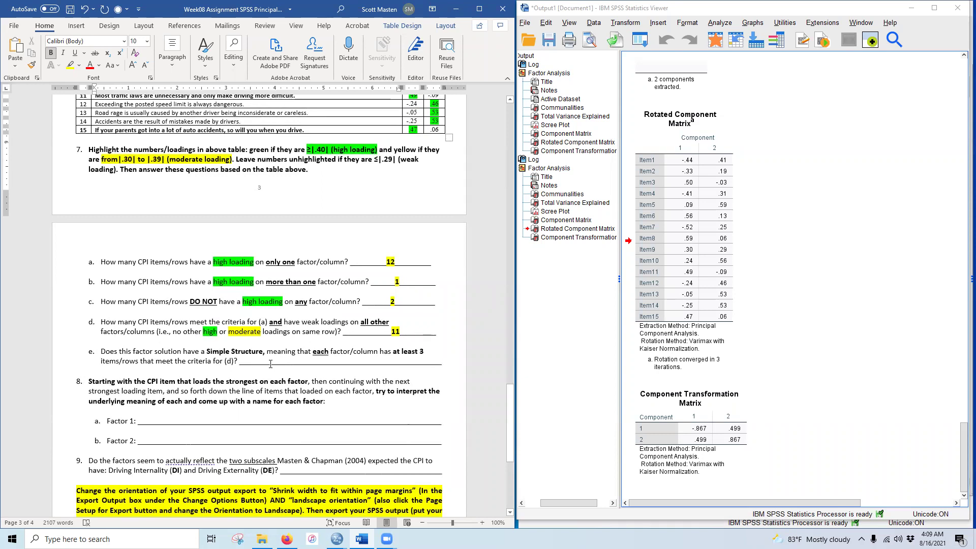
Step: Answer question 7e on Simple Structure with Yes, bold and highlighted yellow
{"action": "left_click", "coordinate": [288, 359]}
{"action": "type", "text": "Y"}
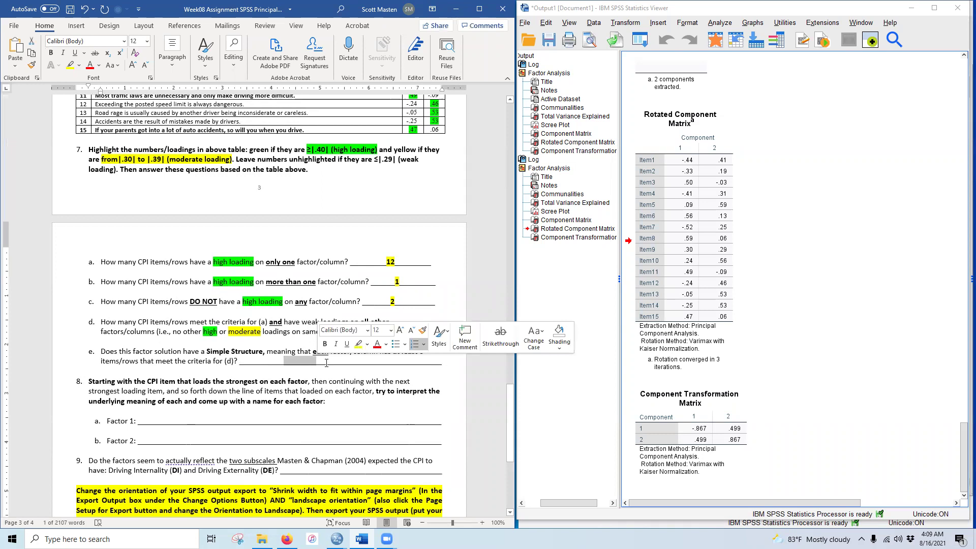
{"action": "type", "text": "es"}
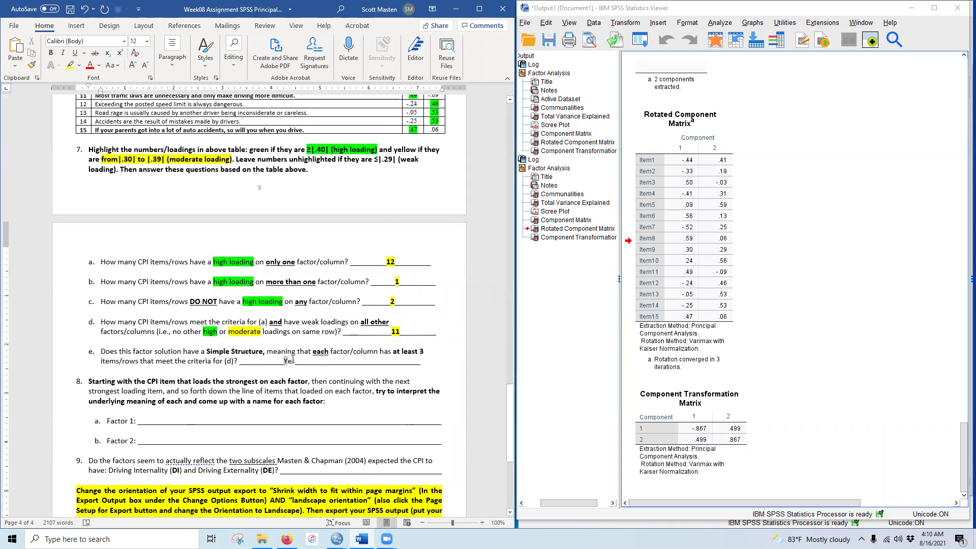
{"action": "left_click", "coordinate": [51, 53]}
{"action": "left_click", "coordinate": [70, 65]}
{"action": "left_click", "coordinate": [387, 399]}
Step: Review the highlighted loadings table against the answers to question 7 and the instructions of question 8
{"action": "scroll", "coordinate": [387, 400], "scroll_direction": "up", "scroll_amount": 8}
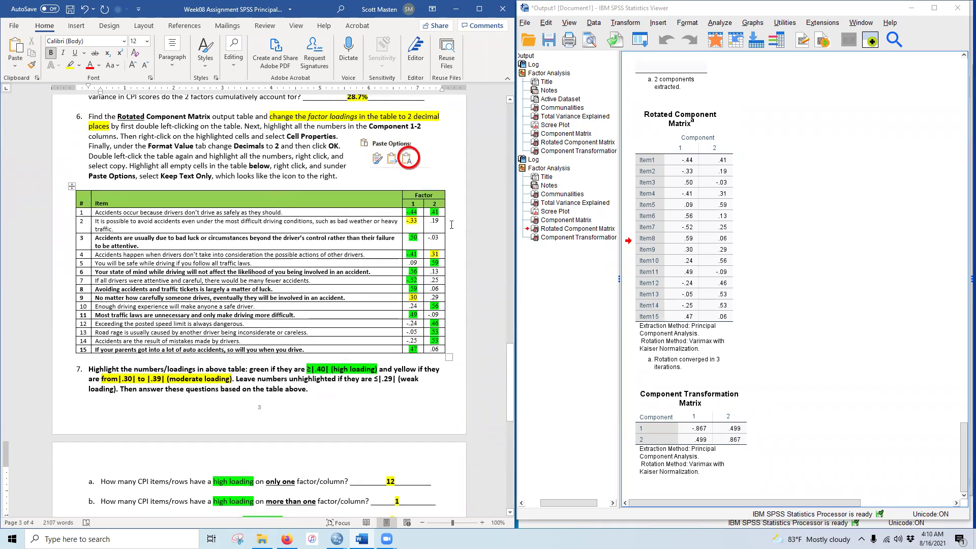
{"action": "left_click", "coordinate": [408, 254]}
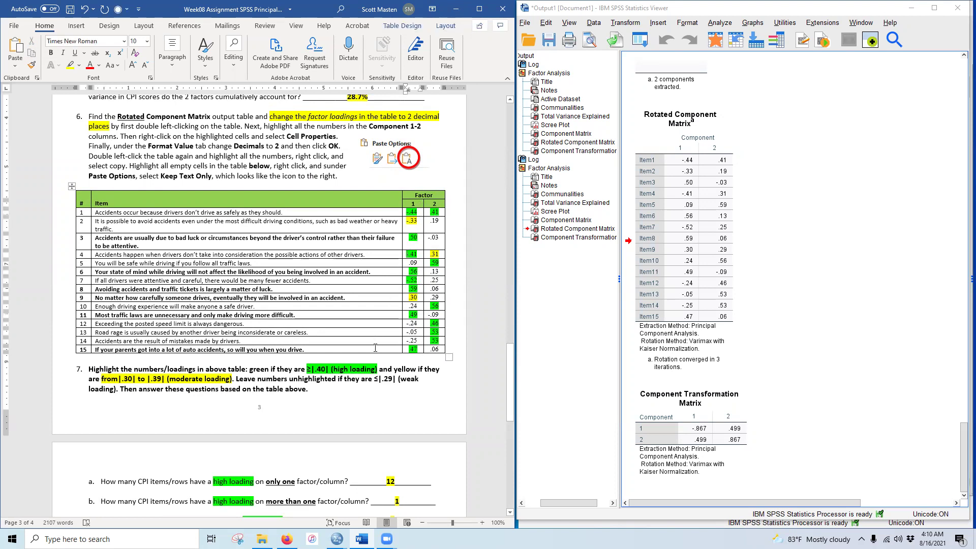
{"action": "scroll", "coordinate": [376, 351], "scroll_direction": "down", "scroll_amount": 2}
{"action": "scroll", "coordinate": [376, 358], "scroll_direction": "down", "scroll_amount": 10}
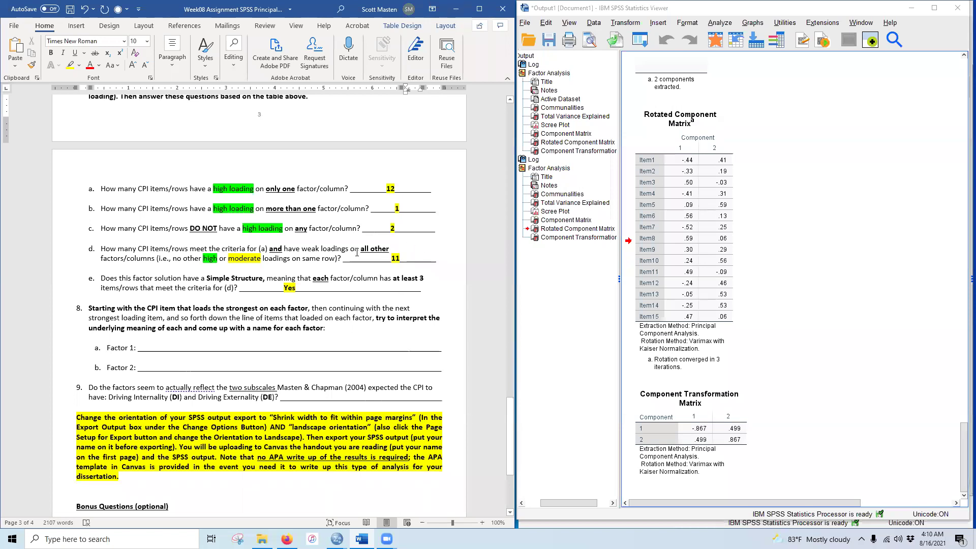
{"action": "scroll", "coordinate": [357, 252], "scroll_direction": "up", "scroll_amount": 12}
{"action": "scroll", "coordinate": [220, 410], "scroll_direction": "down", "scroll_amount": 12}
{"action": "scroll", "coordinate": [388, 405], "scroll_direction": "up", "scroll_amount": 10}
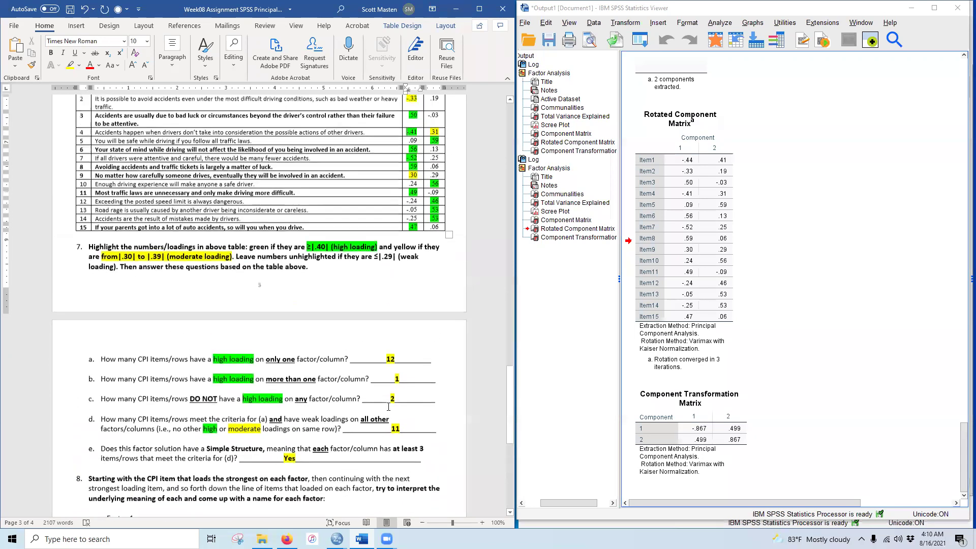
{"action": "scroll", "coordinate": [388, 407], "scroll_direction": "up", "scroll_amount": 1}
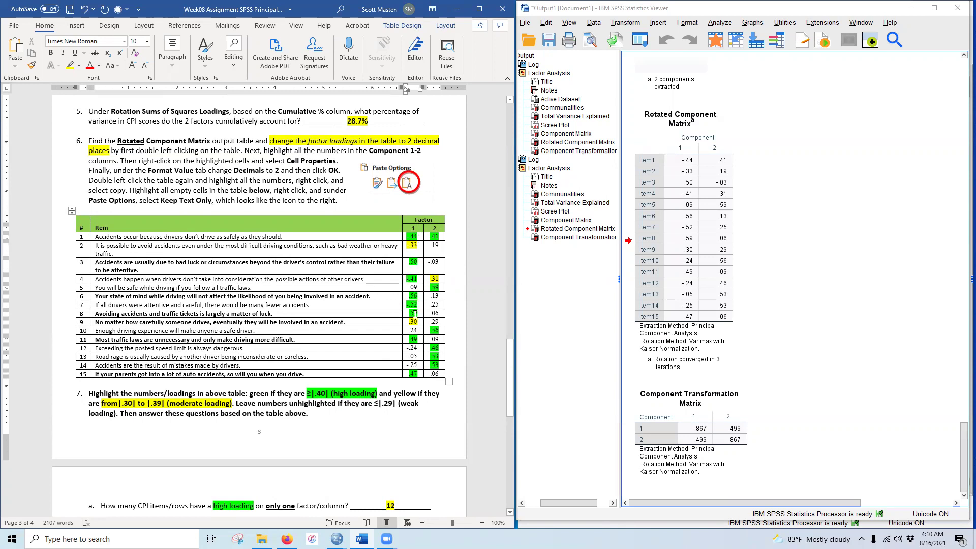
Step: Examine the wording of the items loading strongest on Factor 1, in order: items 8, 6 and 3
{"action": "left_click_drag", "start_coordinate": [415, 313], "coordinate": [409, 313]}
{"action": "left_click_drag", "start_coordinate": [510, 381], "coordinate": [519, 133]}
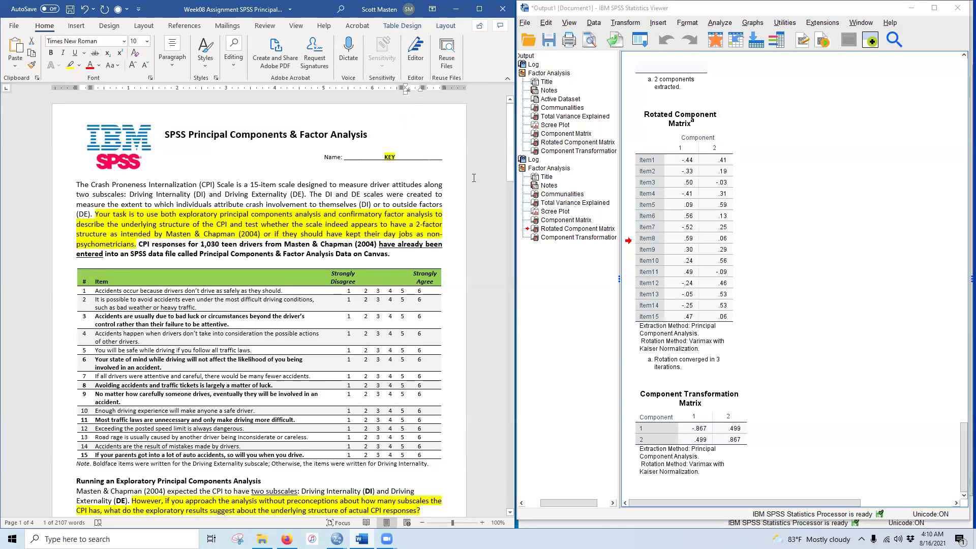
{"action": "left_click_drag", "start_coordinate": [510, 172], "coordinate": [496, 371]}
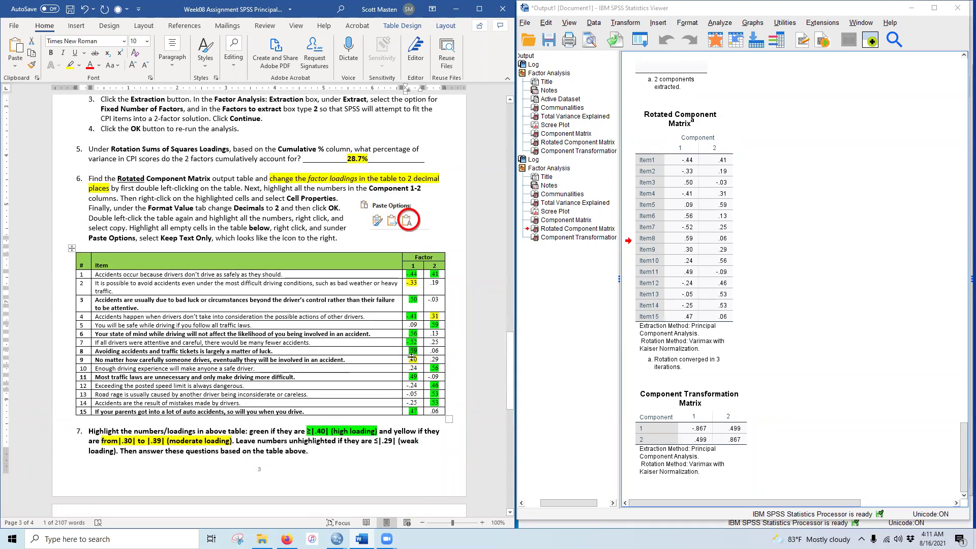
{"action": "scroll", "coordinate": [415, 356], "scroll_direction": "down", "scroll_amount": 1}
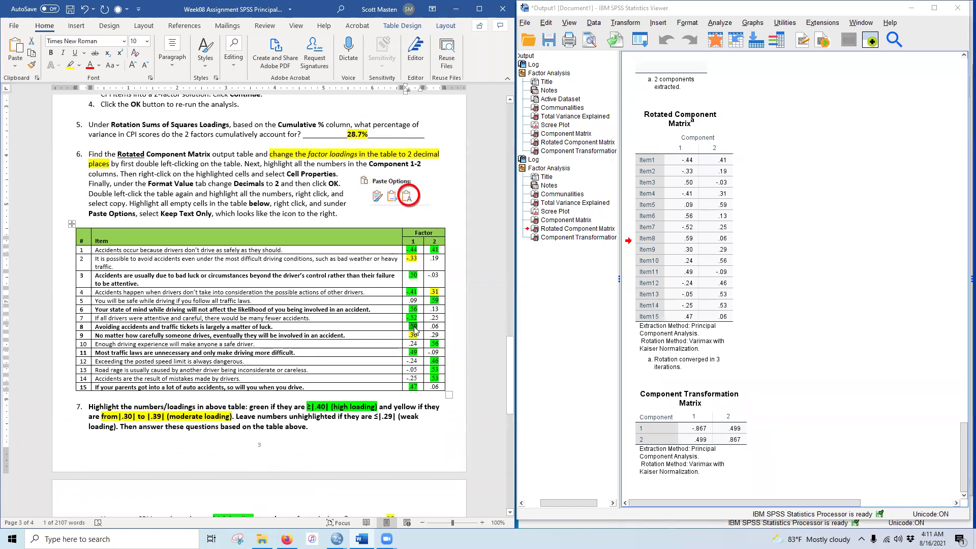
{"action": "left_click", "coordinate": [417, 328]}
{"action": "double_click", "coordinate": [414, 327]}
{"action": "left_click_drag", "start_coordinate": [387, 308], "coordinate": [107, 309]}
{"action": "left_click_drag", "start_coordinate": [100, 309], "coordinate": [102, 310]}
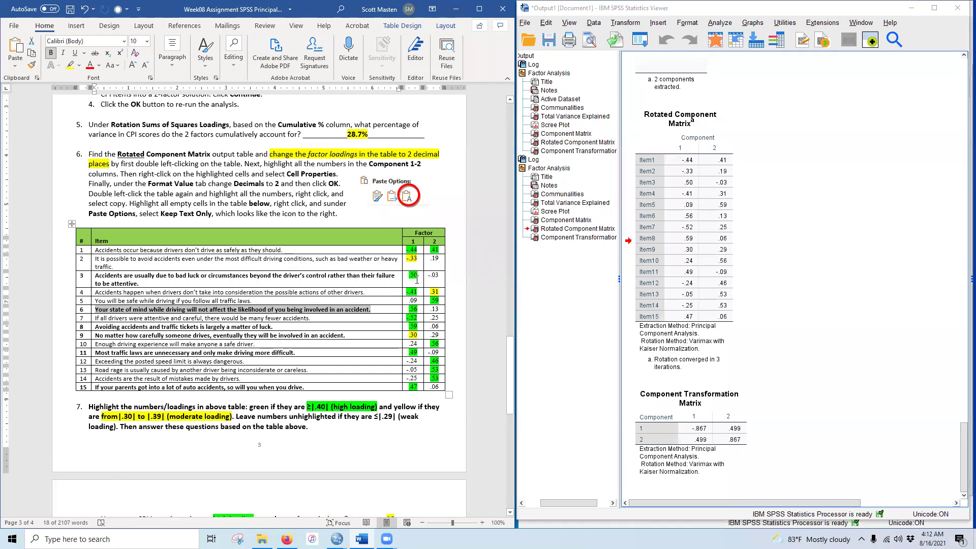
{"action": "left_click_drag", "start_coordinate": [417, 274], "coordinate": [407, 275]}
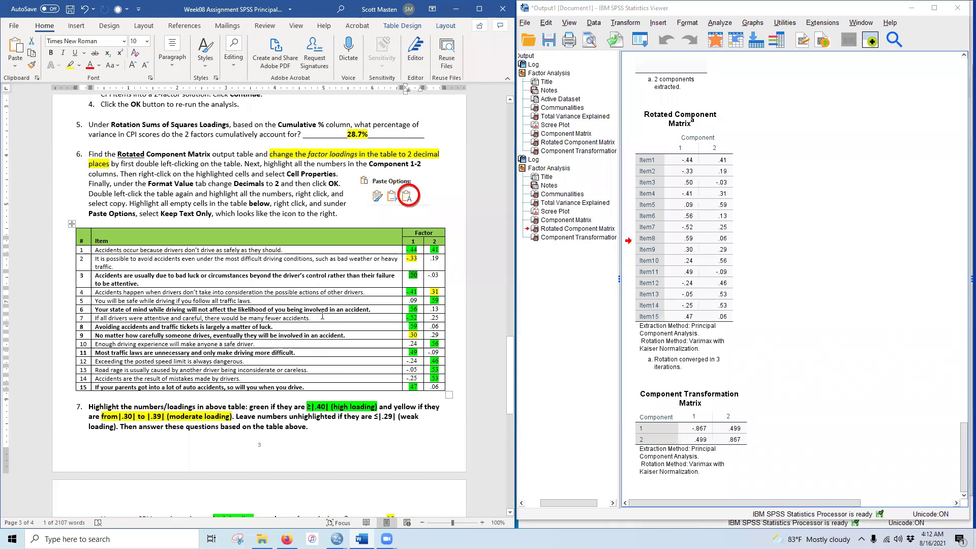
Step: Enter External Locus of Control as the name of Factor 1 in the blank of question 8a
{"action": "scroll", "coordinate": [309, 450], "scroll_direction": "down", "scroll_amount": 10}
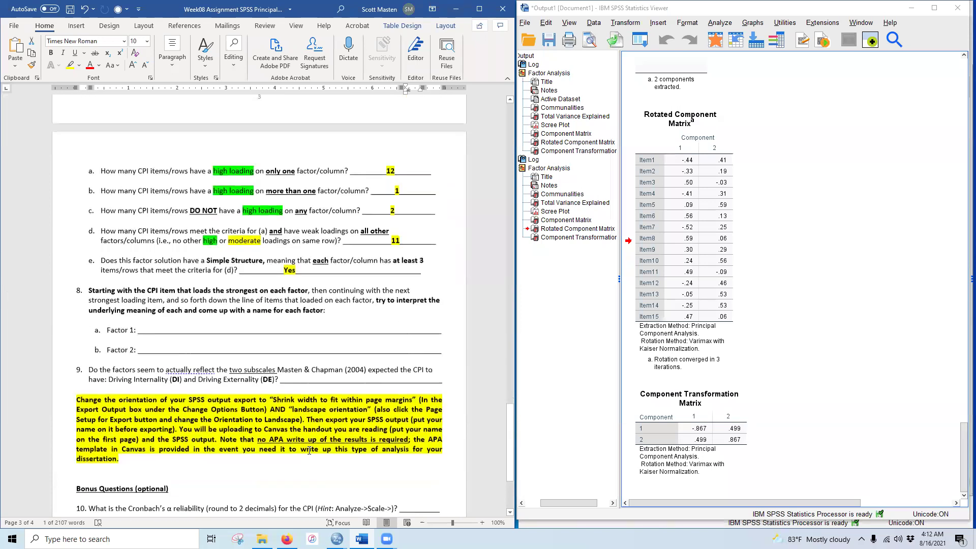
{"action": "scroll", "coordinate": [309, 450], "scroll_direction": "down", "scroll_amount": 2}
{"action": "left_click_drag", "start_coordinate": [163, 289], "coordinate": [223, 290]}
{"action": "type", "text": "Exter"}
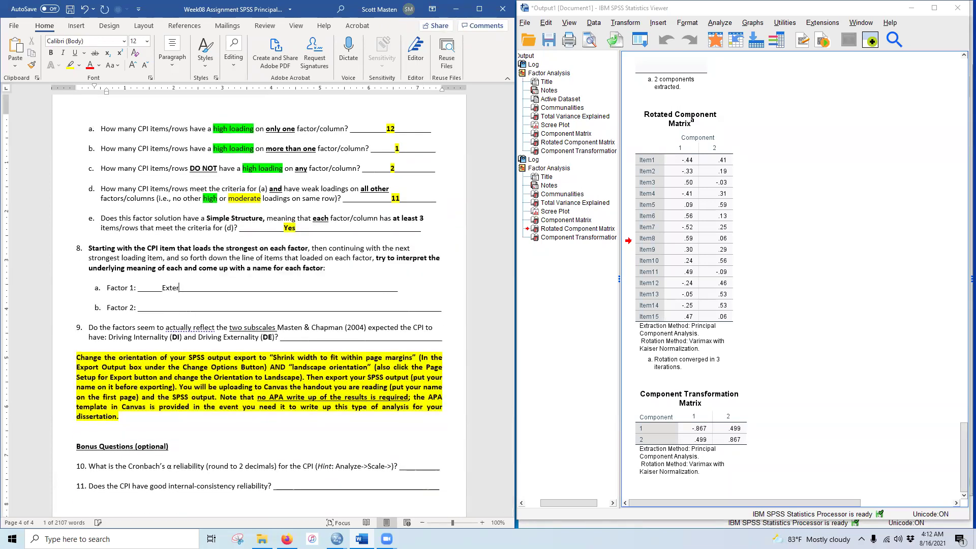
{"action": "type", "text": "nal Locus of Control"}
{"action": "key", "text": "Delete"}
{"action": "key", "text": "Delete"}
{"action": "key", "text": "Delete"}
{"action": "key", "text": "Delete"}
{"action": "key", "text": "Delete"}
{"action": "key", "text": "Delete"}
{"action": "key", "text": "Delete"}
{"action": "key", "text": "Delete"}
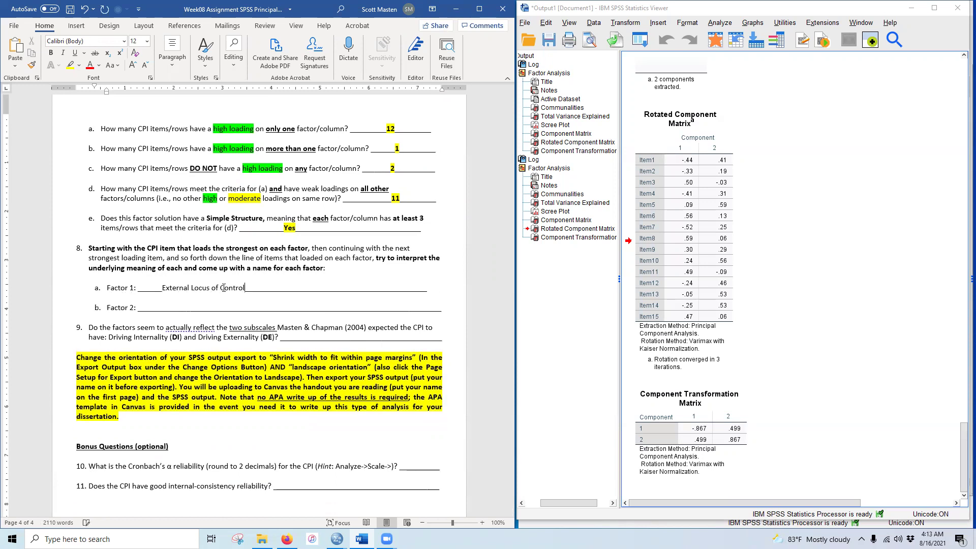
Step: Make the Factor 1 name in question 8a bold and highlight it yellow
{"action": "left_click_drag", "start_coordinate": [162, 288], "coordinate": [234, 287]}
{"action": "key", "text": "ctrl+b"}
{"action": "key", "text": "ctrl+alt+h"}
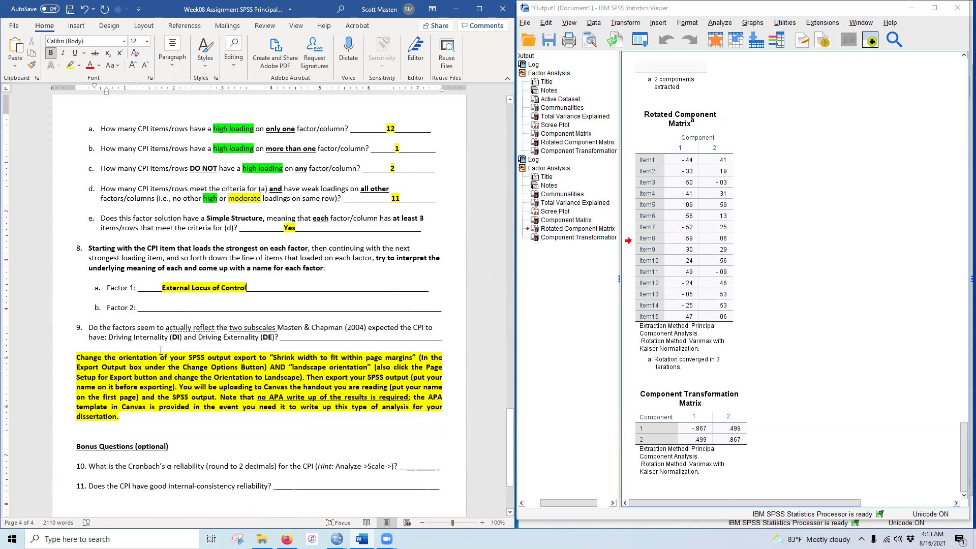
Step: Examine the wording of the items loading strongest on Factor 2, in order: items 5, 10, 13 and 14
{"action": "scroll", "coordinate": [411, 442], "scroll_direction": "up", "scroll_amount": 10}
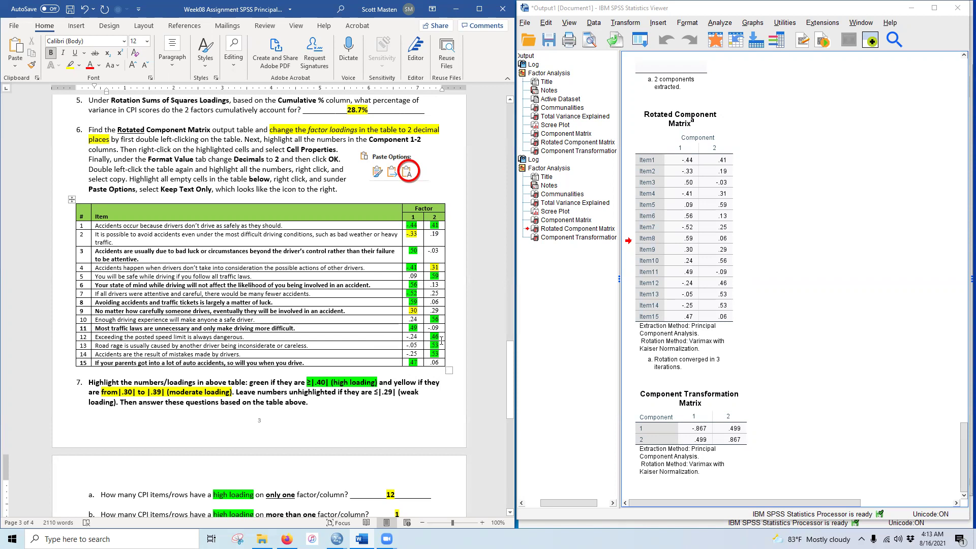
{"action": "left_click_drag", "start_coordinate": [439, 320], "coordinate": [431, 320]}
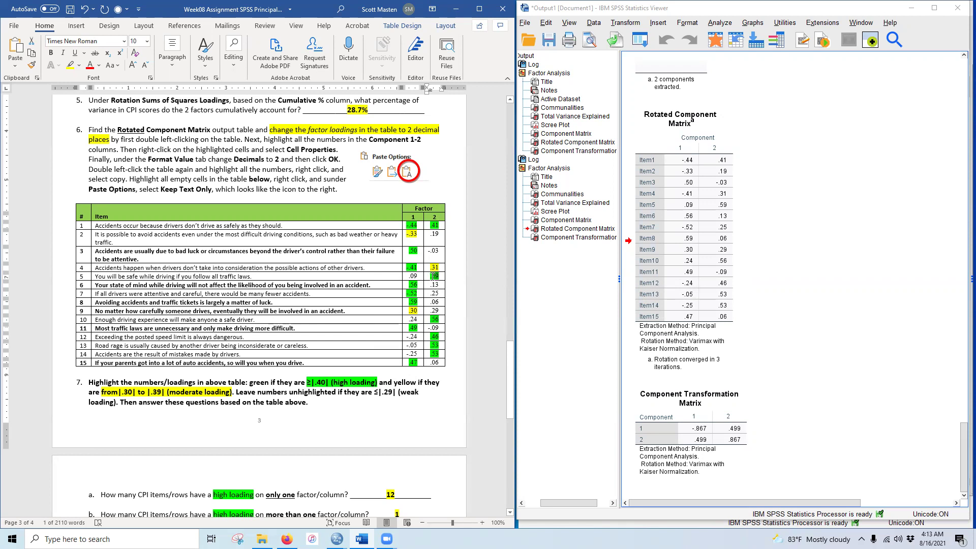
{"action": "left_click_drag", "start_coordinate": [104, 276], "coordinate": [249, 276]}
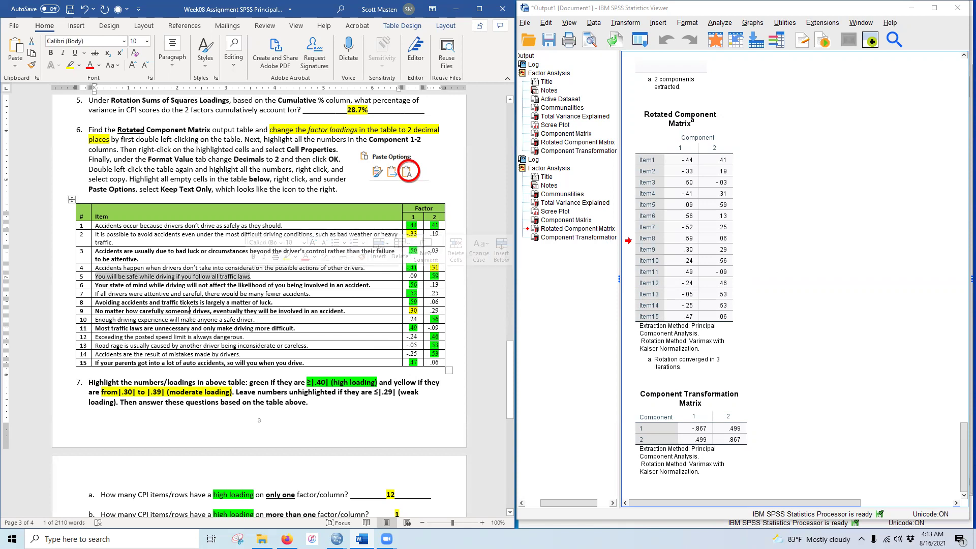
{"action": "left_click_drag", "start_coordinate": [95, 319], "coordinate": [253, 320]}
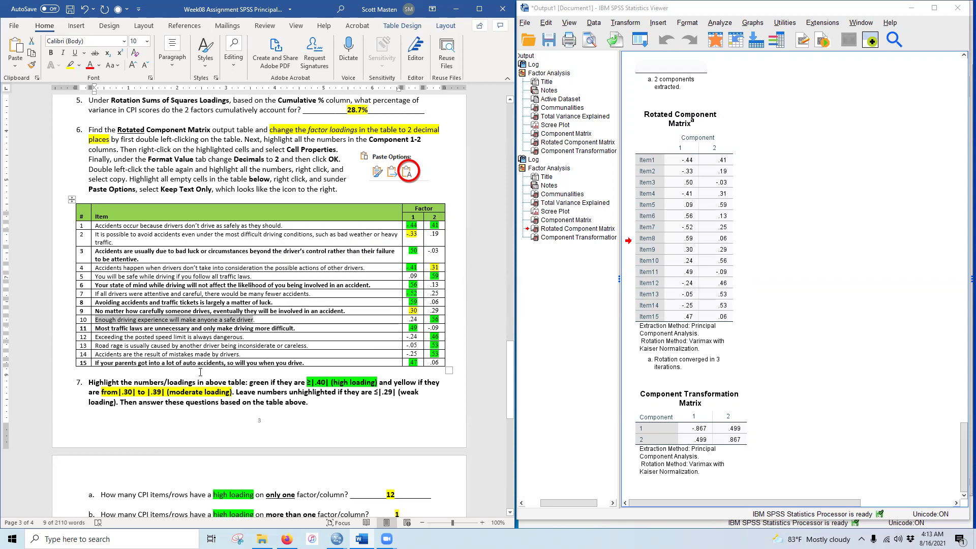
{"action": "left_click_drag", "start_coordinate": [95, 345], "coordinate": [307, 346]}
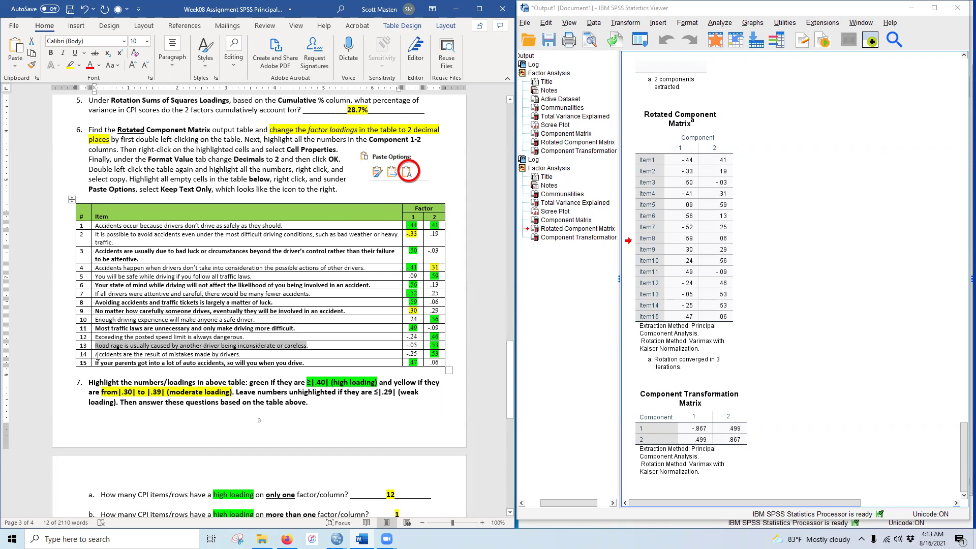
{"action": "left_click_drag", "start_coordinate": [106, 354], "coordinate": [258, 354]}
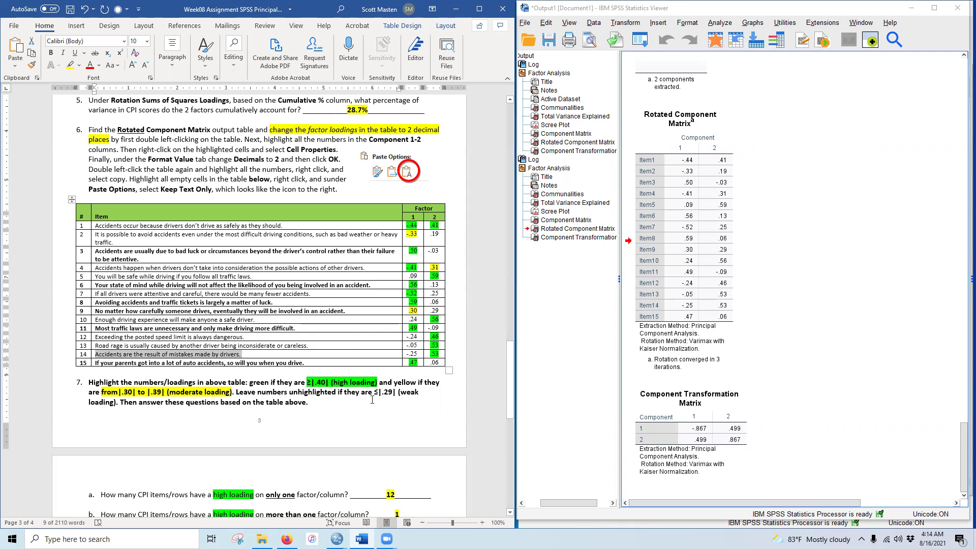
Step: Enter Internal Locus of Control as the name of Factor 2 in question 8b, bold and highlighted yellow
{"action": "scroll", "coordinate": [372, 400], "scroll_direction": "down", "scroll_amount": 10}
{"action": "scroll", "coordinate": [243, 413], "scroll_direction": "up", "scroll_amount": 5}
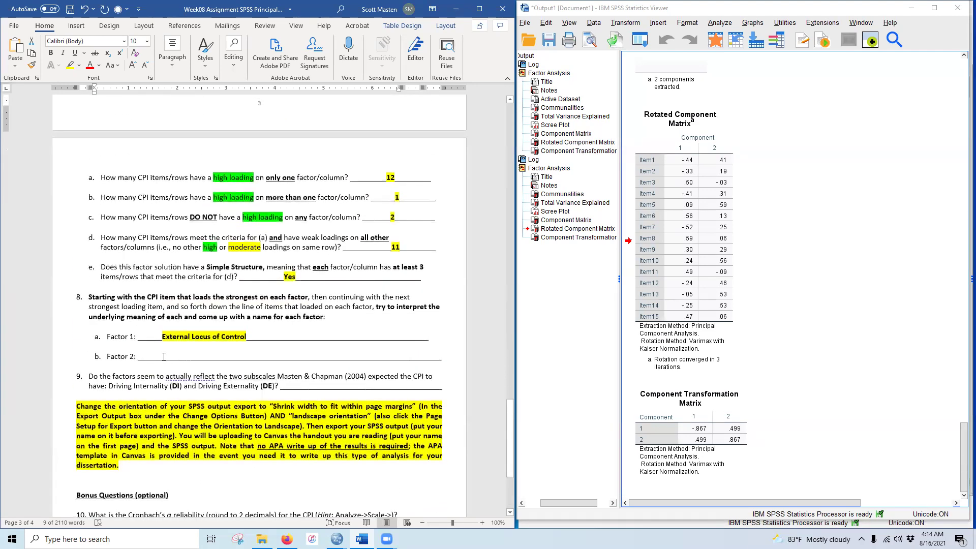
{"action": "left_click_drag", "start_coordinate": [164, 357], "coordinate": [249, 355]}
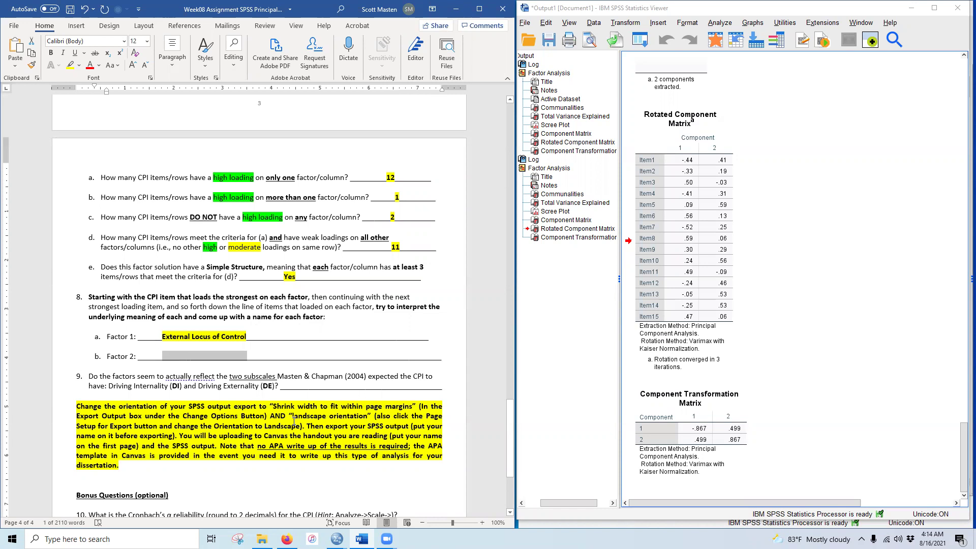
{"action": "type", "text": "Internal "}
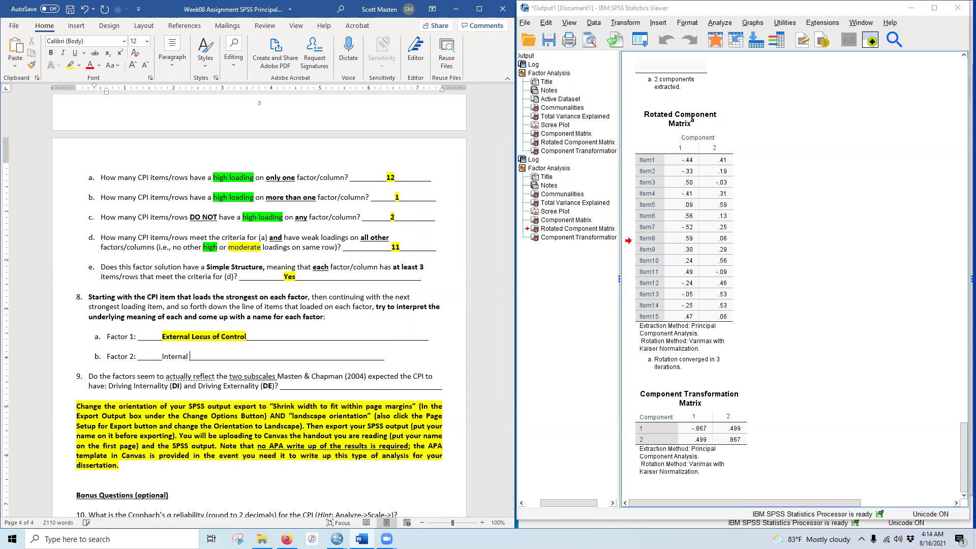
{"action": "type", "text": "Locus of Control"}
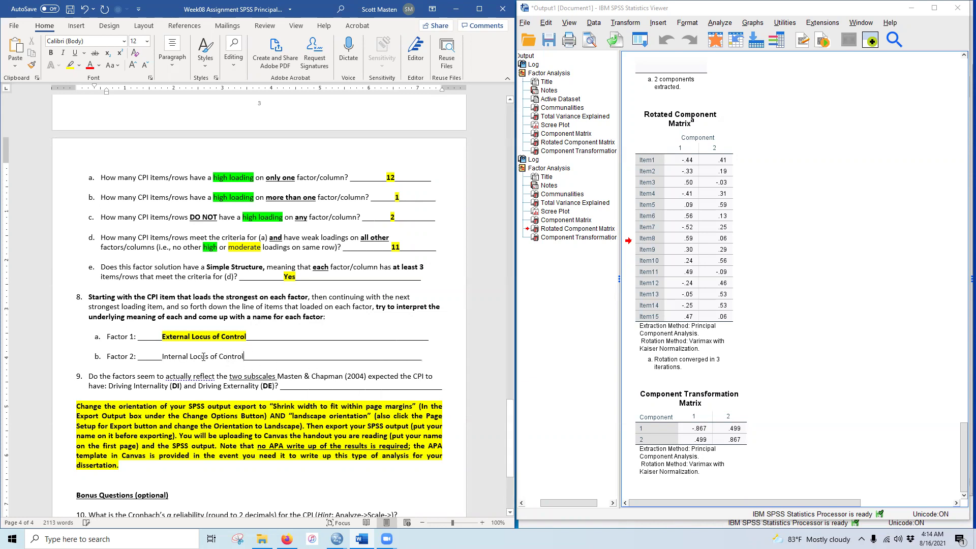
{"action": "left_click_drag", "start_coordinate": [162, 356], "coordinate": [244, 356]}
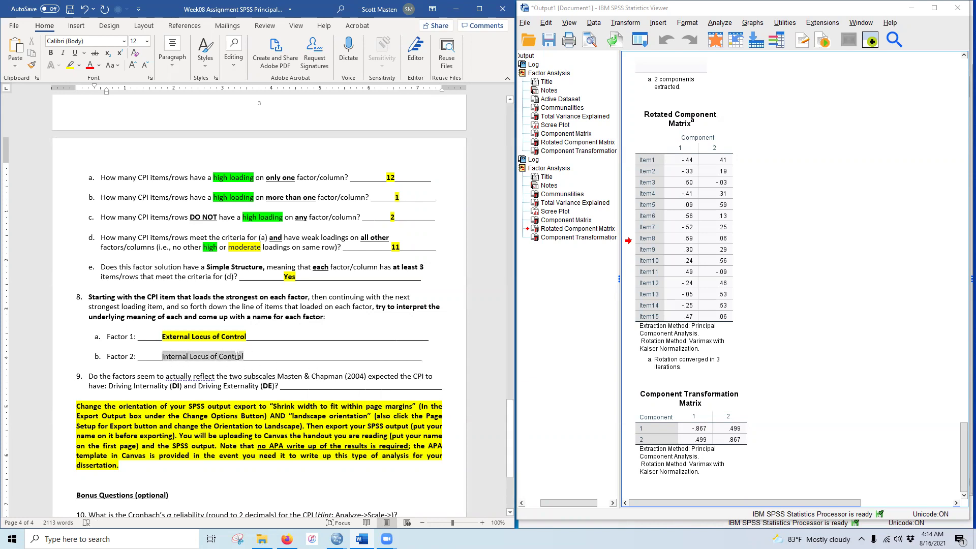
{"action": "left_click", "coordinate": [50, 53]}
{"action": "left_click", "coordinate": [70, 65]}
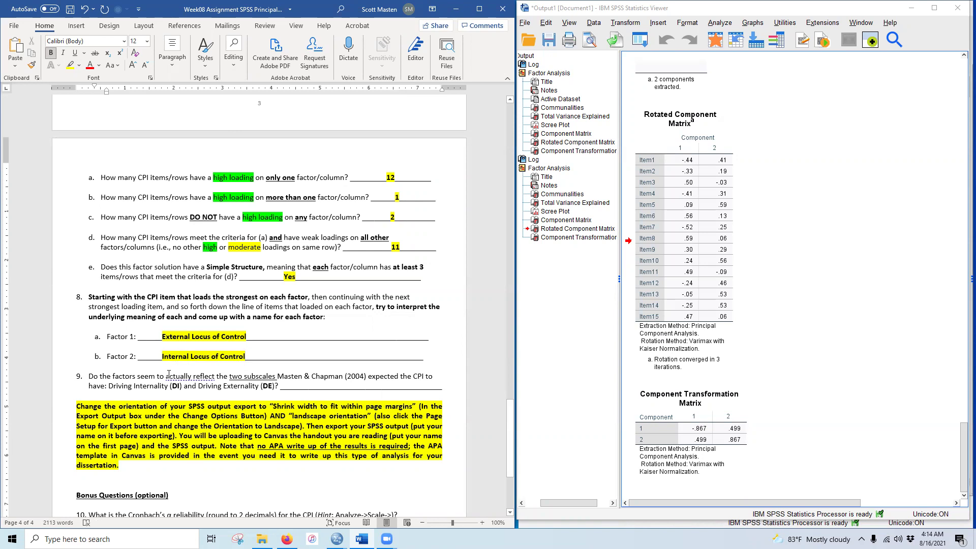
Step: Answer question 9 about the two expected subscales with Yes in its blank, bold and highlighted yellow
{"action": "left_click_drag", "start_coordinate": [66, 338], "coordinate": [62, 360]}
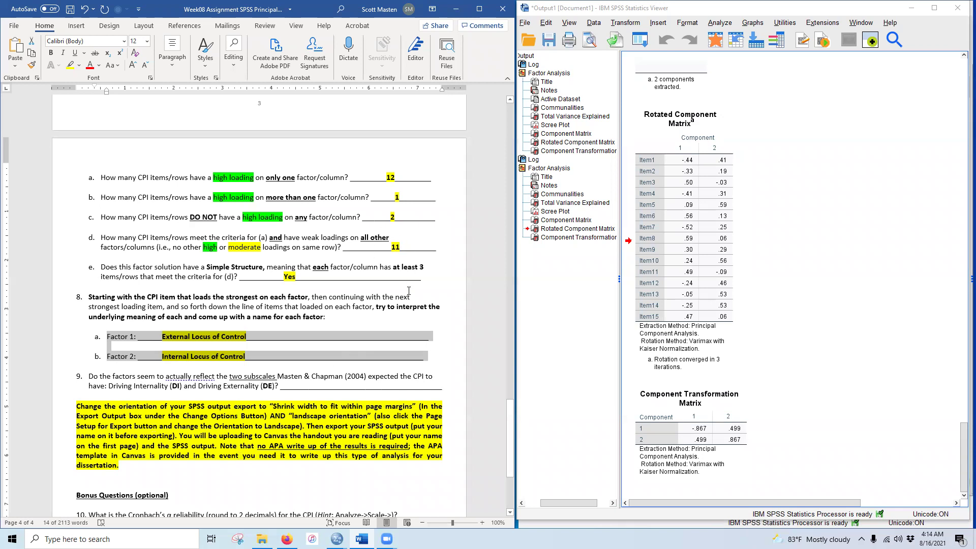
{"action": "left_click_drag", "start_coordinate": [338, 386], "coordinate": [361, 387]}
{"action": "type", "text": "Yes"}
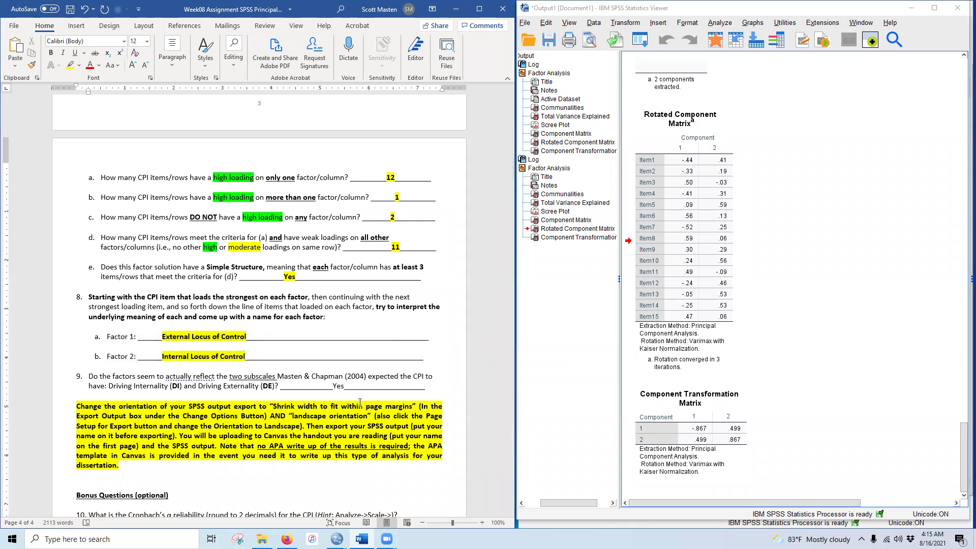
{"action": "double_click", "coordinate": [338, 385]}
{"action": "key", "text": "ctrl+b"}
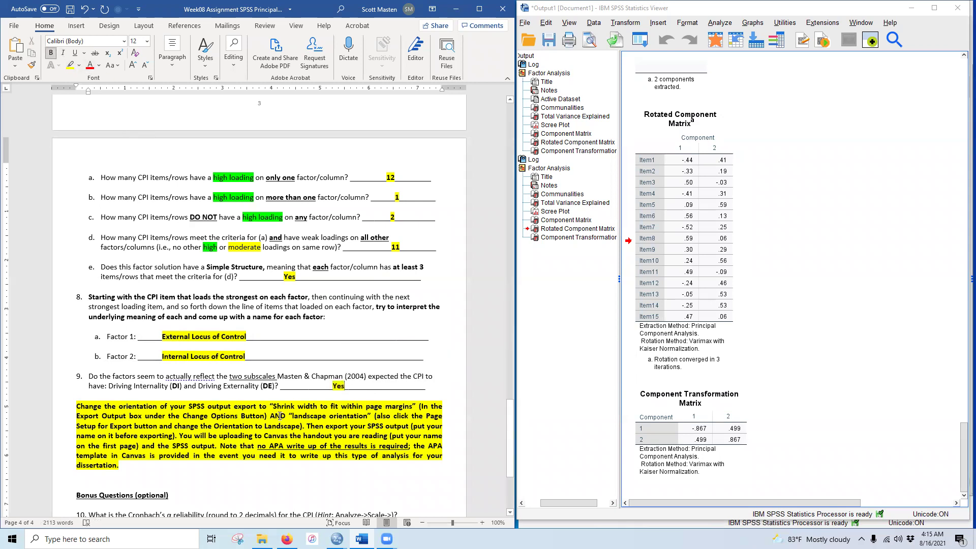
Step: Set up an SPSS Reliability Analysis for bonus question 10 with Item1 to Item15, the Alpha model and the scale label Total Scale
{"action": "scroll", "coordinate": [137, 446], "scroll_direction": "down", "scroll_amount": 3}
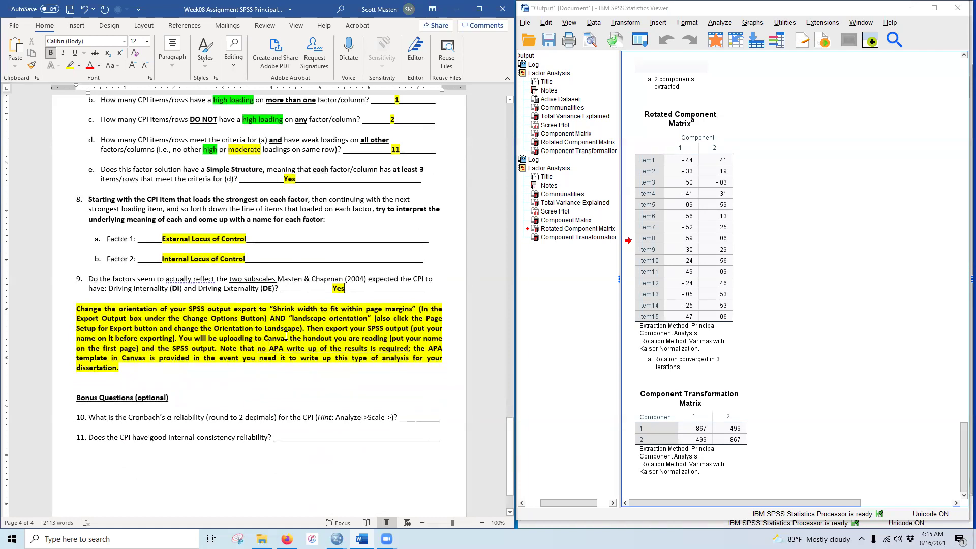
{"action": "scroll", "coordinate": [182, 446], "scroll_direction": "down", "scroll_amount": 2}
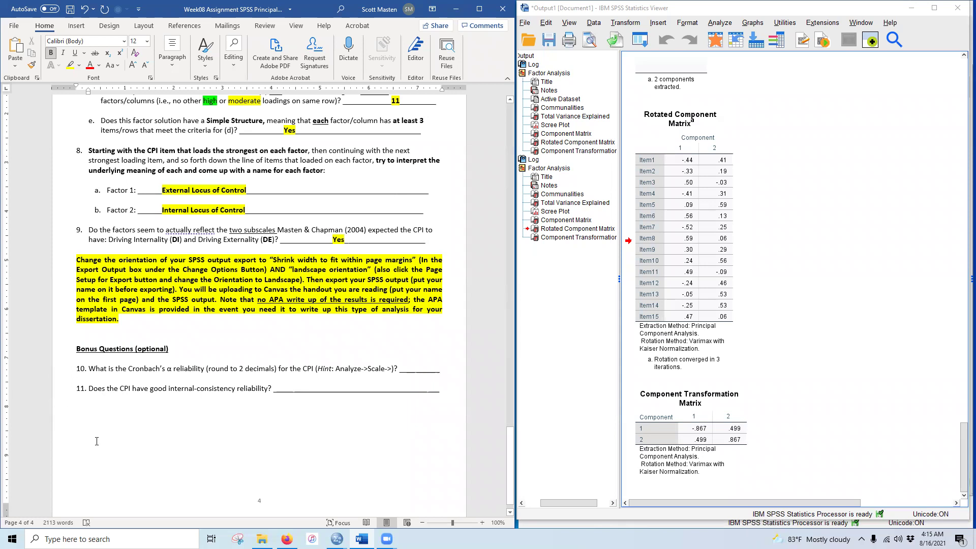
{"action": "left_click", "coordinate": [718, 24]}
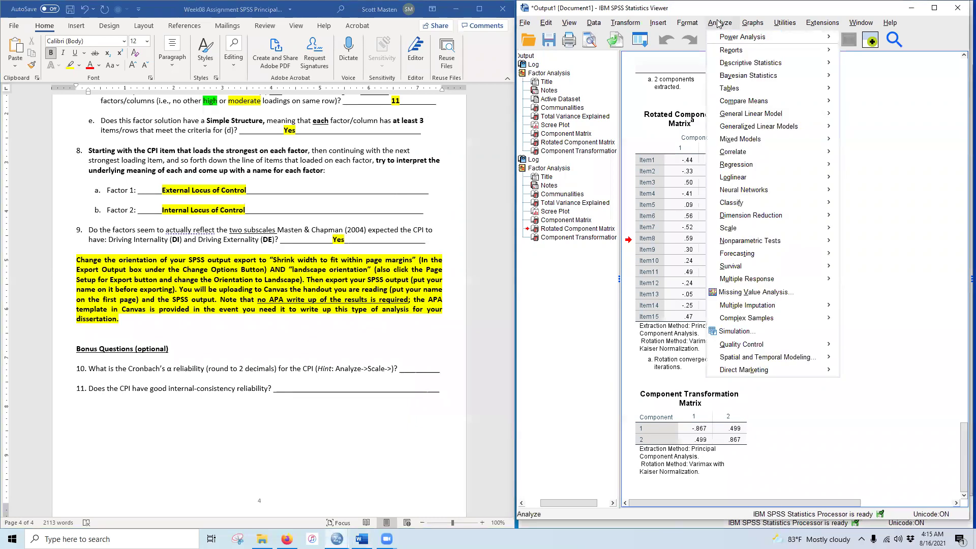
{"action": "mouse_move", "coordinate": [767, 230]}
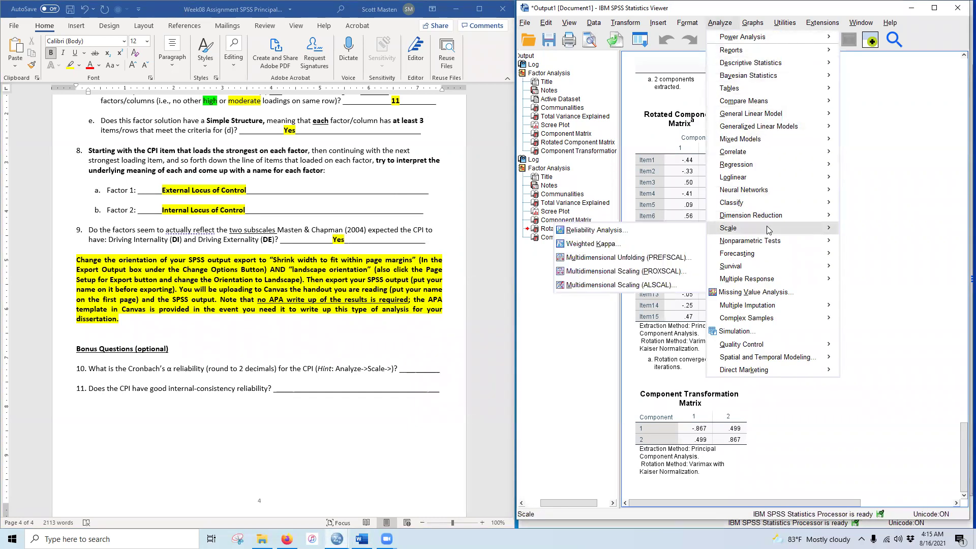
{"action": "left_click", "coordinate": [673, 230]}
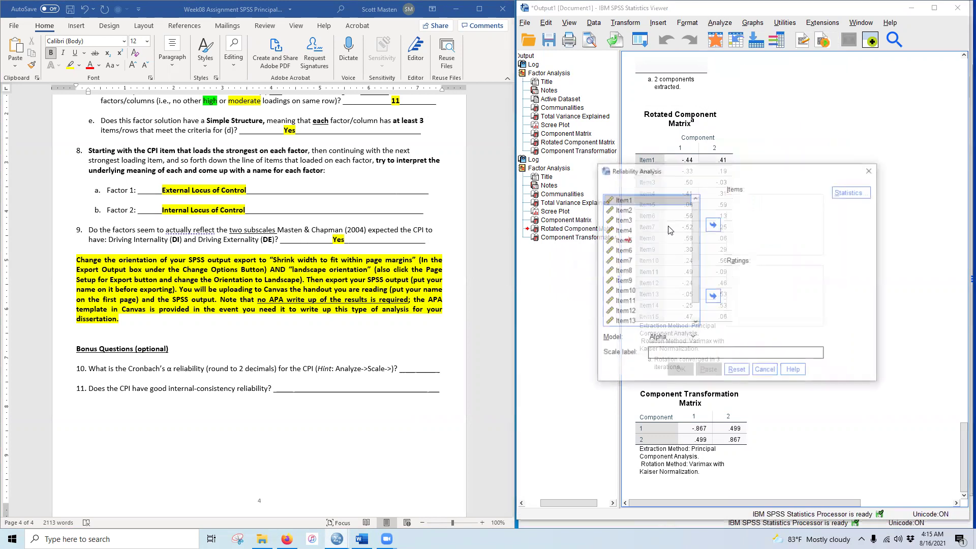
{"action": "scroll", "coordinate": [661, 284], "scroll_direction": "down", "scroll_amount": 1}
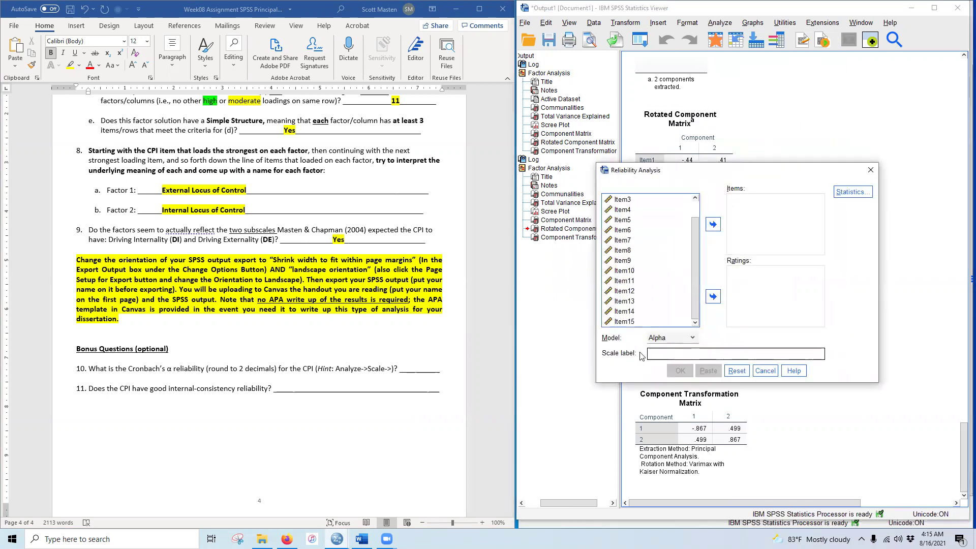
{"action": "left_click", "coordinate": [629, 324], "text": "shift"}
{"action": "left_click", "coordinate": [713, 224]}
{"action": "left_click", "coordinate": [662, 352]}
{"action": "type", "text": "Total Scale"}
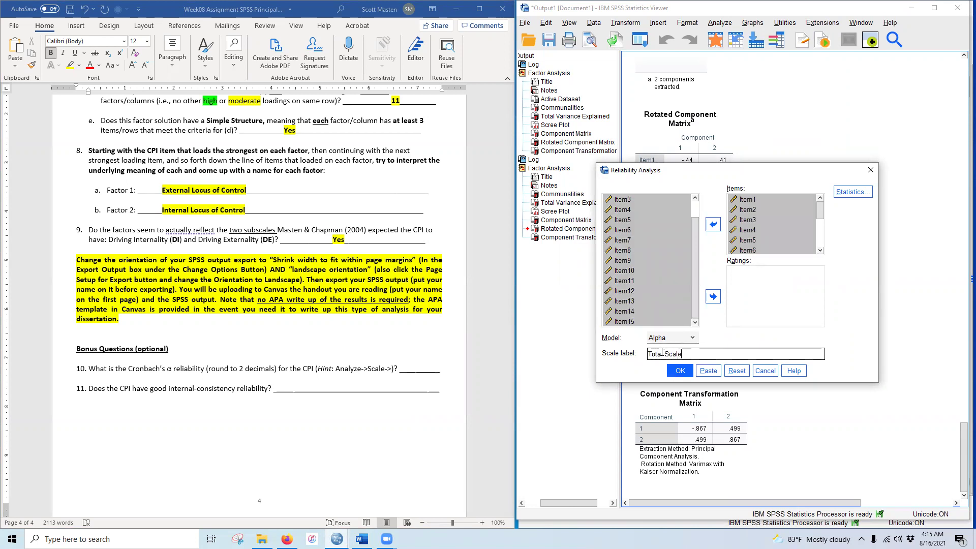
Step: Request the Scale if item deleted descriptives and run the reliability analysis
{"action": "left_click", "coordinate": [858, 192]}
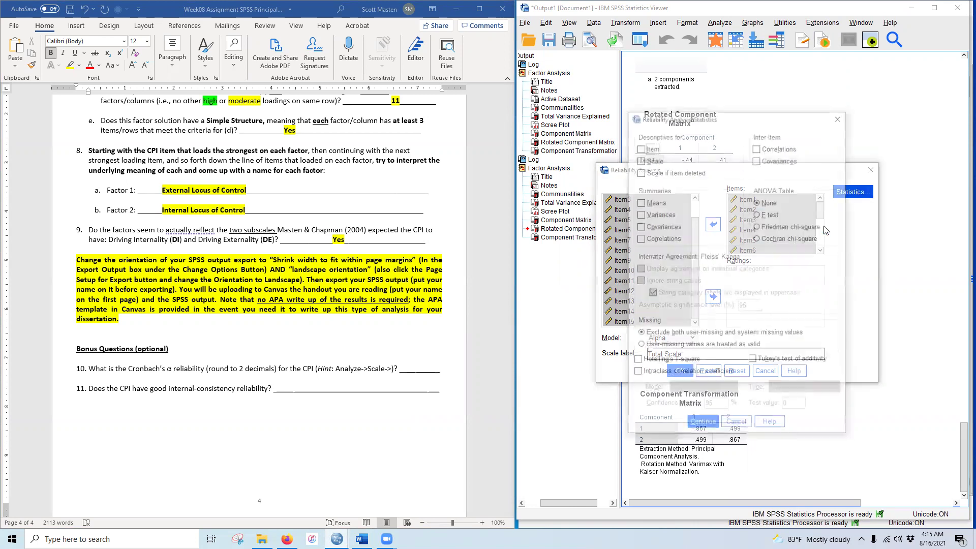
{"action": "left_click", "coordinate": [667, 171]}
{"action": "left_click", "coordinate": [701, 426]}
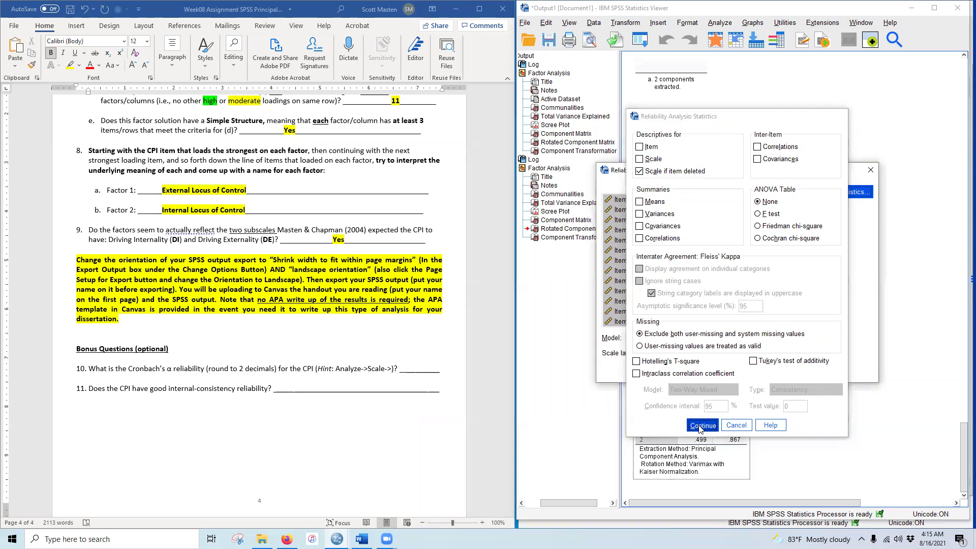
{"action": "left_click", "coordinate": [681, 369]}
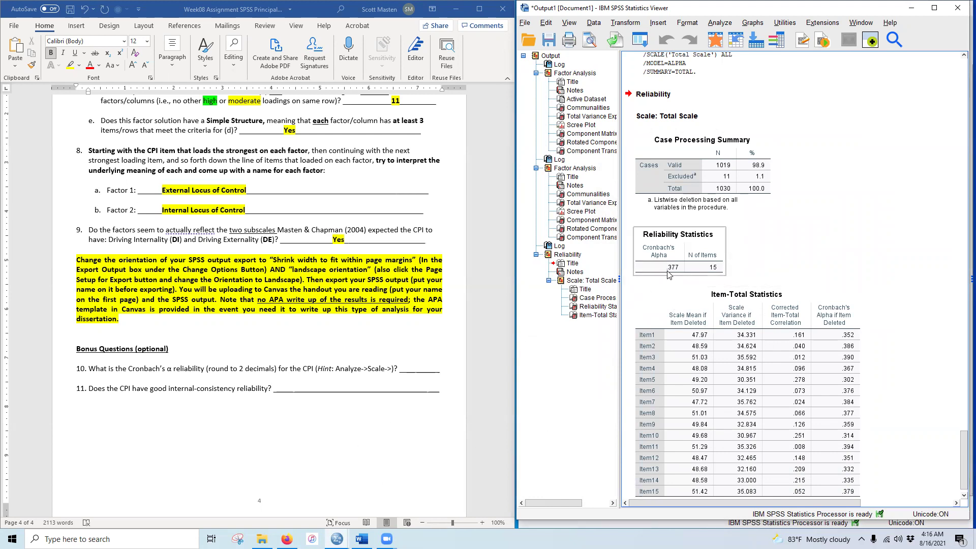
Step: Enter .38 as the Cronbach's alpha in the blank of question 10 in Word, bold and highlighted yellow
{"action": "left_click", "coordinate": [414, 368]}
{"action": "double_click", "coordinate": [416, 368]}
{"action": "type", "text": ".38"}
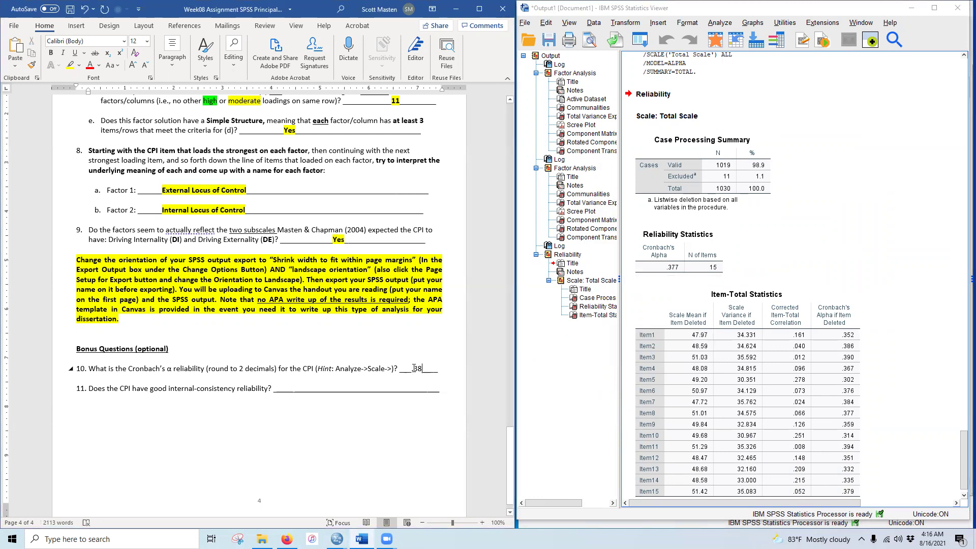
{"action": "double_click", "coordinate": [417, 367]}
{"action": "left_click", "coordinate": [412, 368]}
{"action": "left_click_drag", "start_coordinate": [411, 368], "coordinate": [421, 368]}
{"action": "left_click", "coordinate": [50, 53]}
{"action": "left_click", "coordinate": [71, 65]}
{"action": "key", "text": "Right"}
{"action": "scroll", "coordinate": [243, 377], "scroll_direction": "up", "scroll_amount": 20}
{"action": "scroll", "coordinate": [228, 394], "scroll_direction": "up", "scroll_amount": 20}
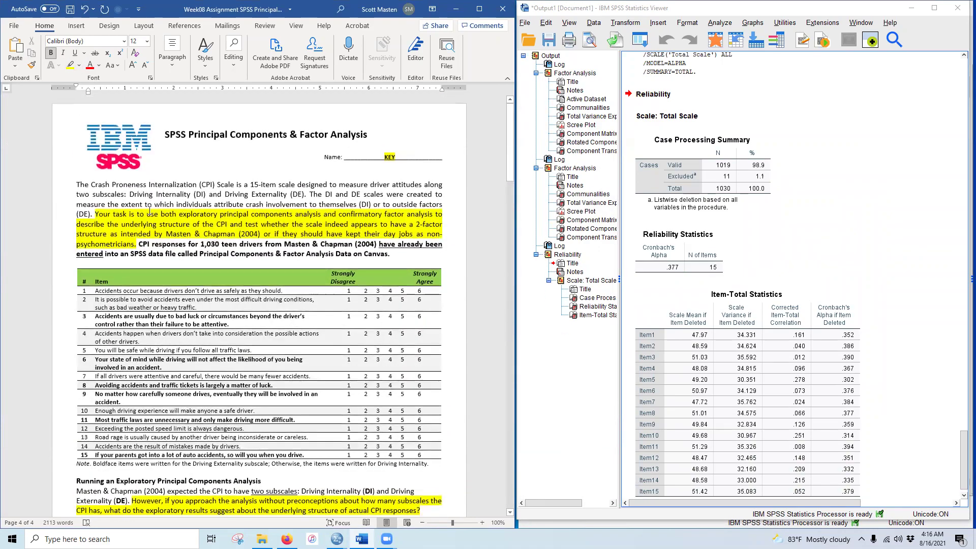
{"action": "left_click_drag", "start_coordinate": [511, 126], "coordinate": [526, 481]}
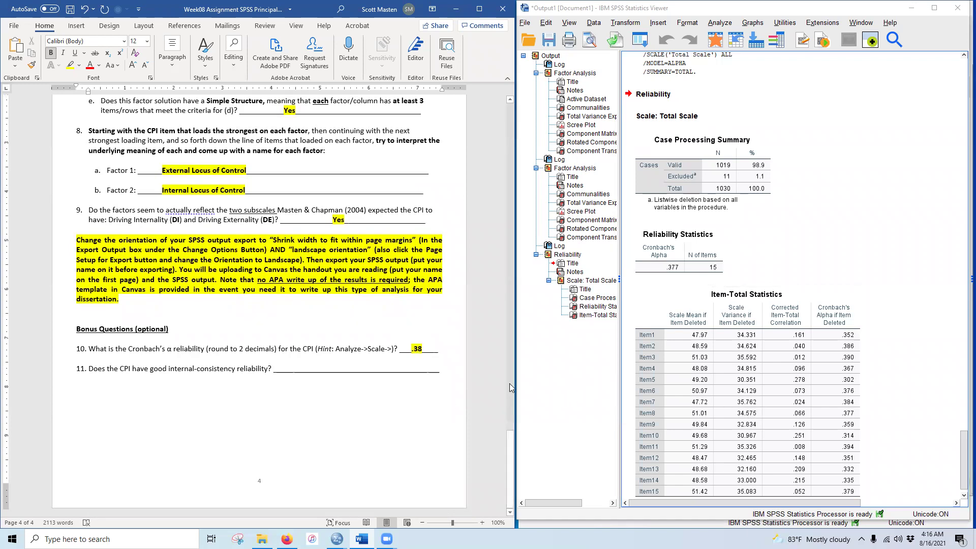
{"action": "scroll", "coordinate": [890, 270], "scroll_direction": "down", "scroll_amount": 1}
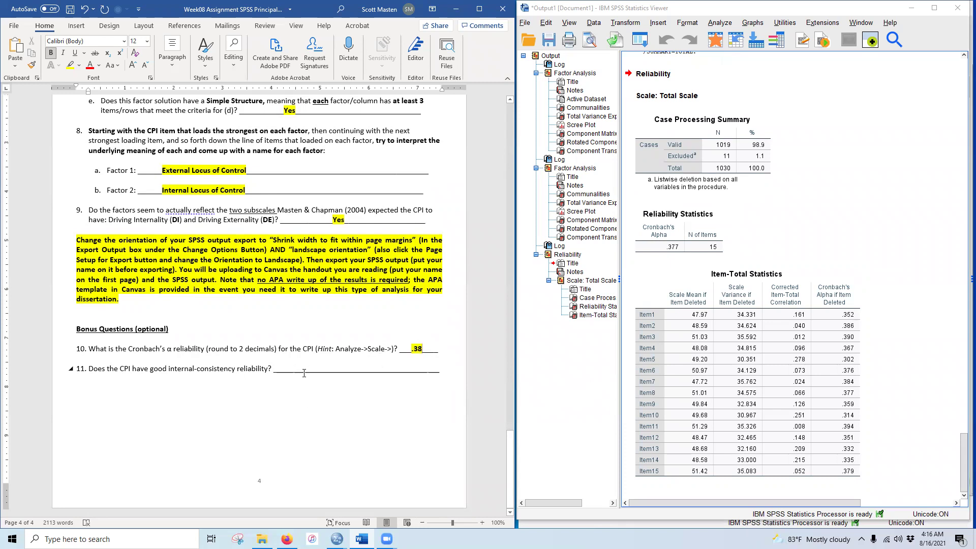
Step: Answer bonus question 11 with "No, .38 < .70 (minimum for reliability)" in its blank and trim the surplus underscores after it
{"action": "left_click_drag", "start_coordinate": [302, 367], "coordinate": [352, 367]}
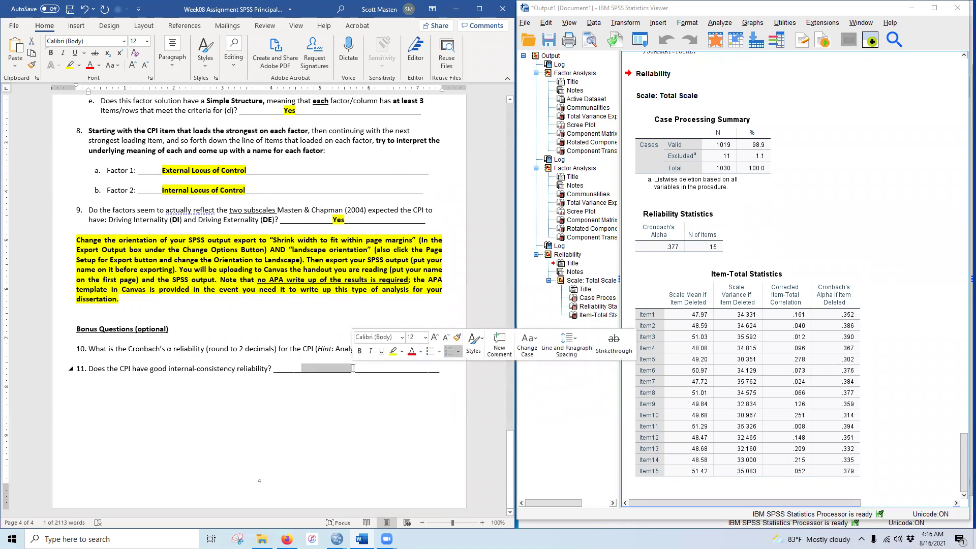
{"action": "type", "text": "No"}
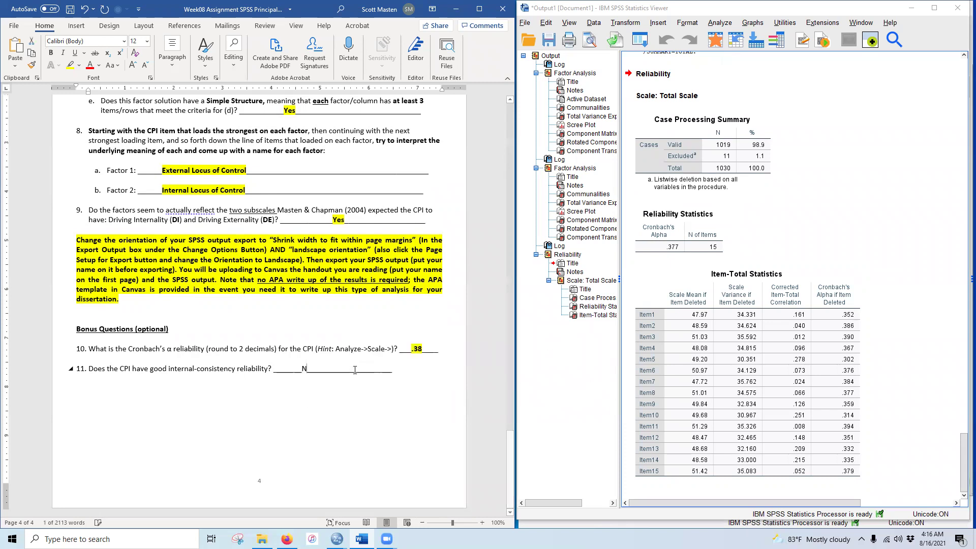
{"action": "type", "text": ", .38 "}
{"action": "type", "text": "< .70"}
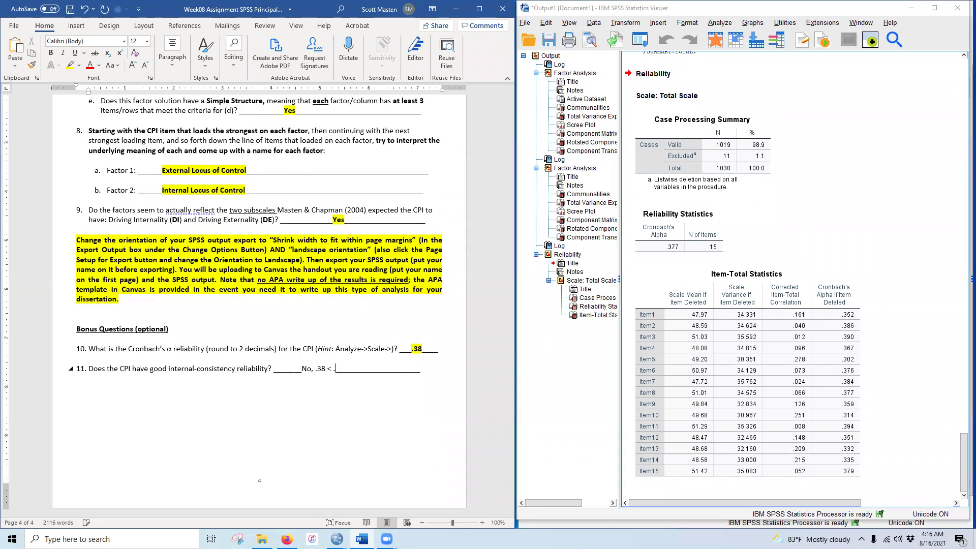
{"action": "type", "text": " (minimum for reli"}
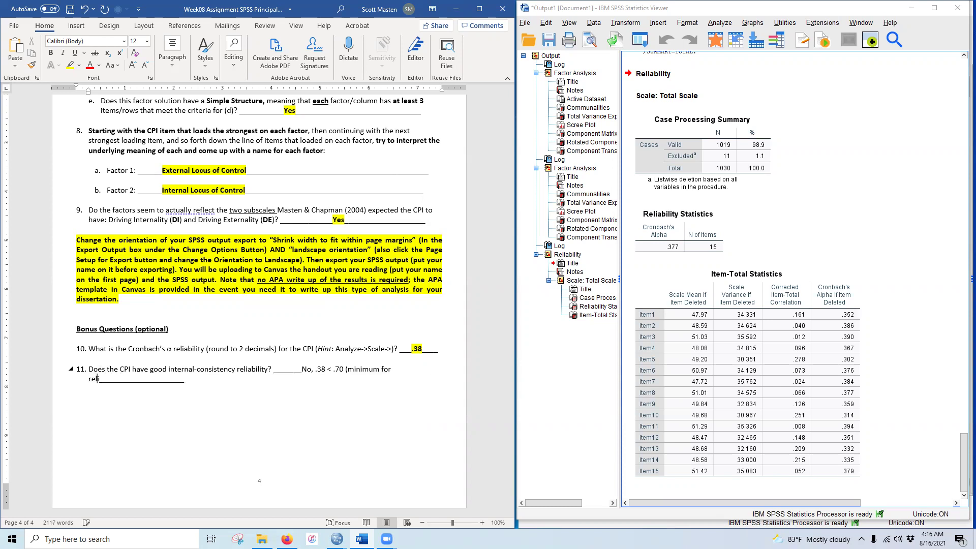
{"action": "type", "text": "ability)"}
{"action": "key", "text": "Delete"}
{"action": "key", "text": "Delete"}
{"action": "key", "text": "Delete"}
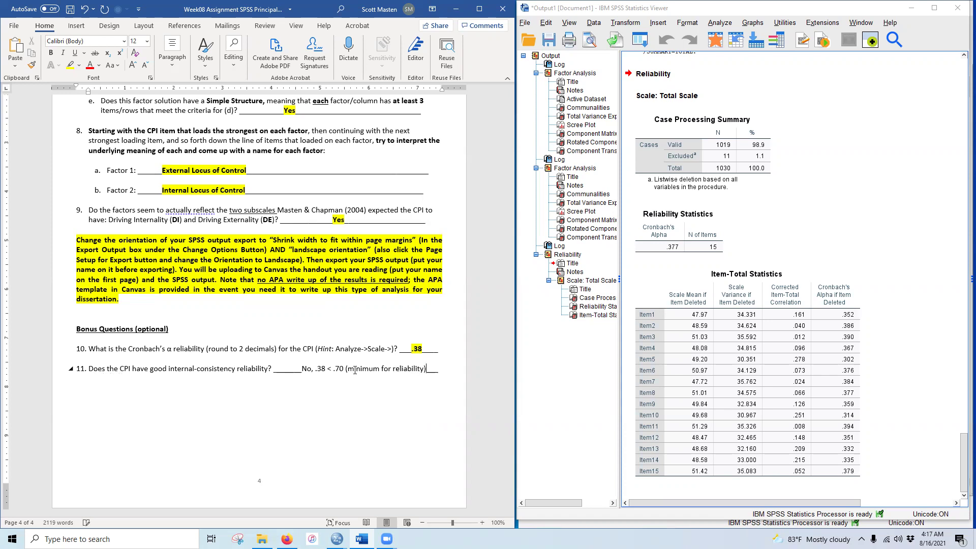
Step: Make the question 11 answer bold with yellow highlighting and save the document
{"action": "left_click_drag", "start_coordinate": [302, 367], "coordinate": [426, 367]}
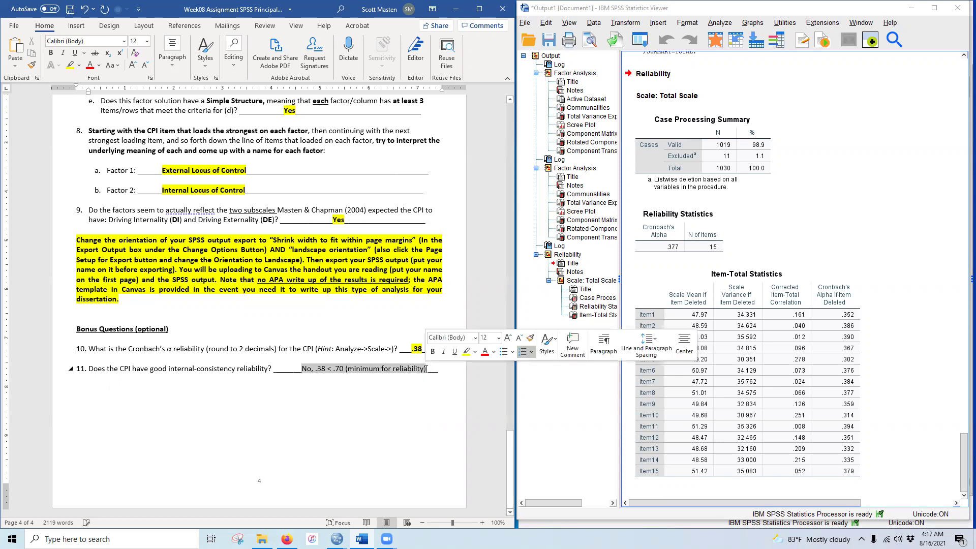
{"action": "left_click", "coordinate": [50, 52]}
{"action": "left_click", "coordinate": [79, 70]}
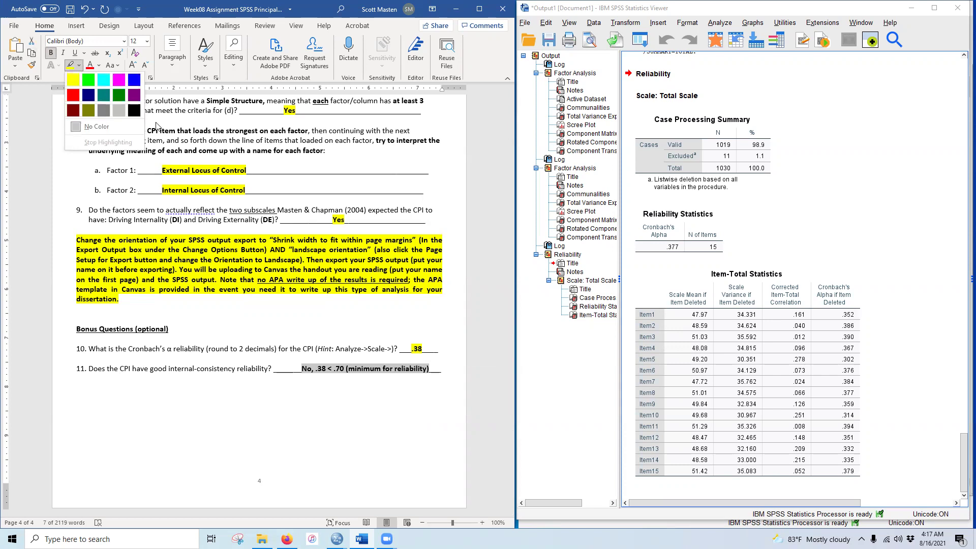
{"action": "left_click", "coordinate": [72, 82]}
{"action": "left_click", "coordinate": [70, 9]}
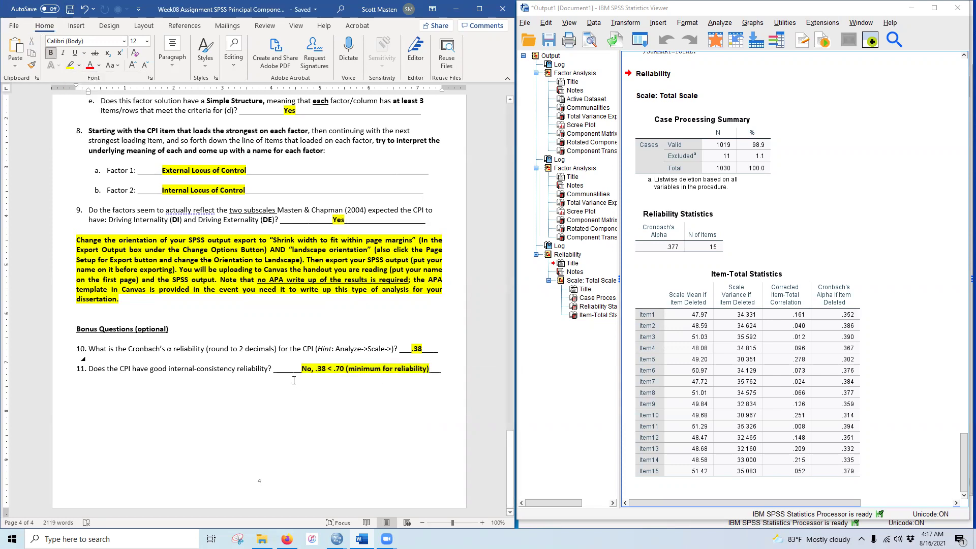
Step: Review the completed assignment, from the question 6 loadings table and the answers to questions 7 to 11 back to the first page
{"action": "scroll", "coordinate": [299, 387], "scroll_direction": "up", "scroll_amount": 7}
{"action": "scroll", "coordinate": [246, 381], "scroll_direction": "down", "scroll_amount": 7}
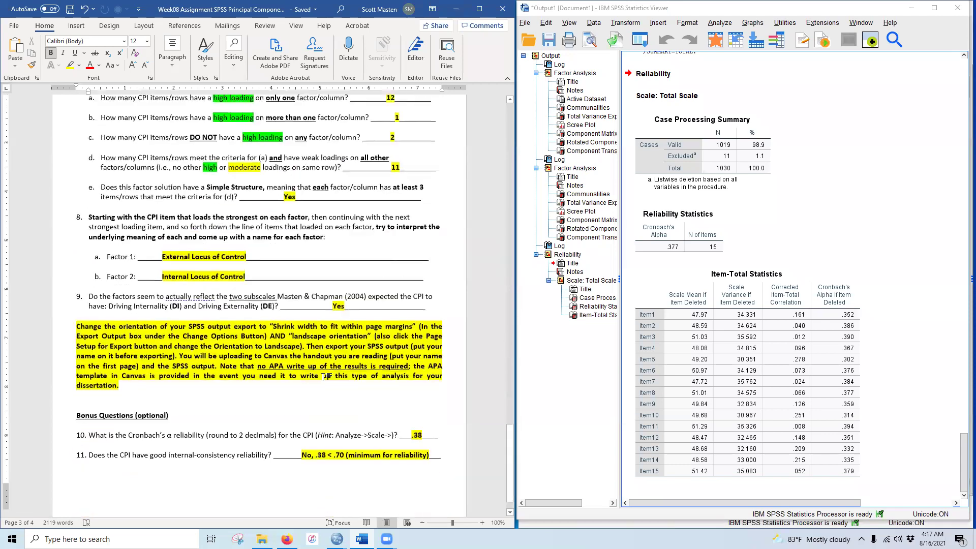
{"action": "left_click_drag", "start_coordinate": [512, 474], "coordinate": [510, 386]}
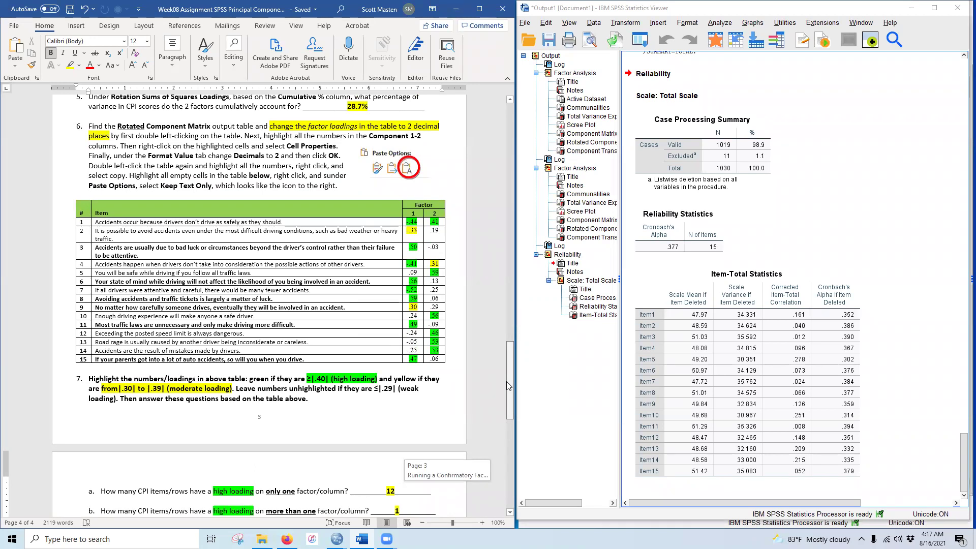
{"action": "left_click_drag", "start_coordinate": [506, 382], "coordinate": [474, 406]}
{"action": "scroll", "coordinate": [253, 355], "scroll_direction": "down", "scroll_amount": 4}
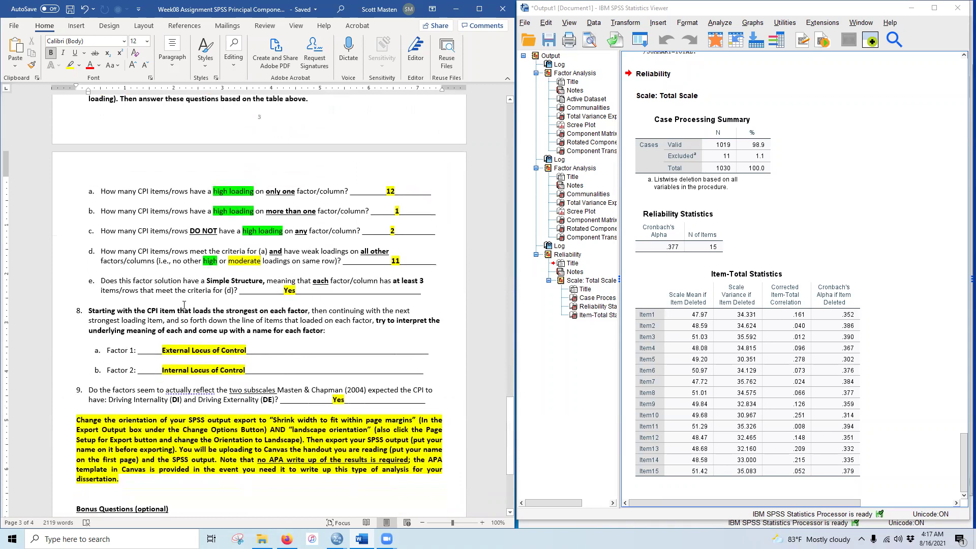
{"action": "left_click_drag", "start_coordinate": [510, 422], "coordinate": [479, 87]}
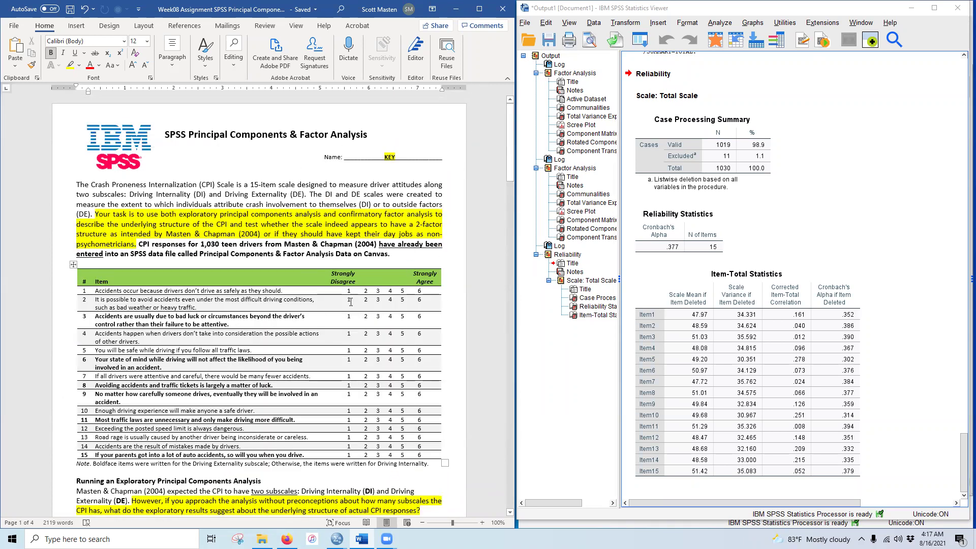